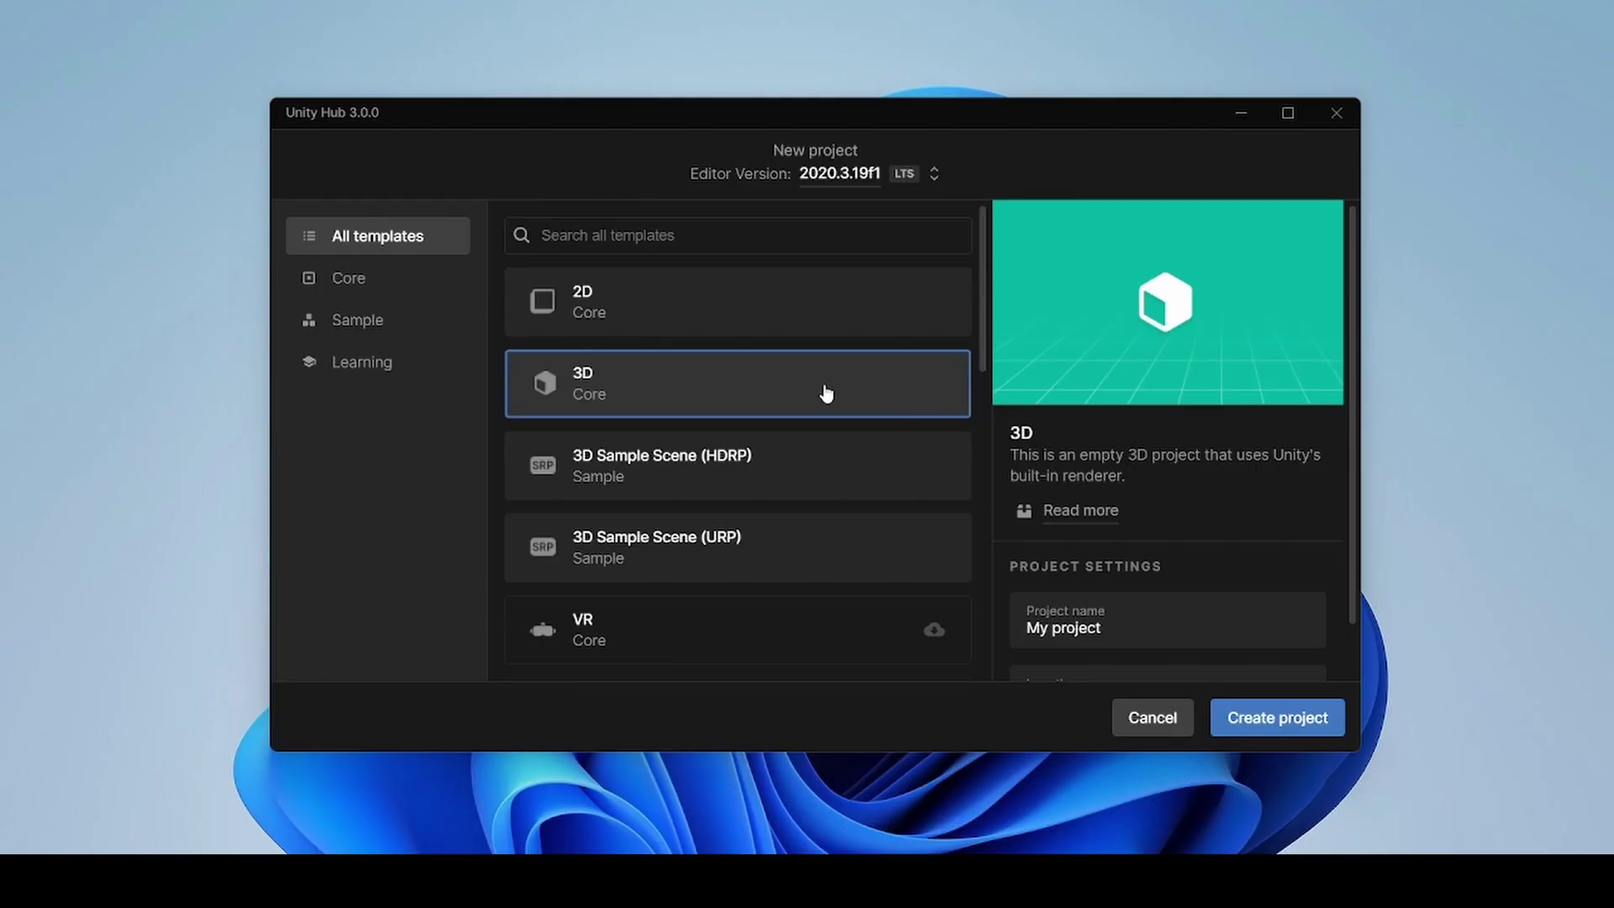
# - Name the new 3D project 'Authentication' and create it in Unity Hub
pyautogui.click(1127, 627)
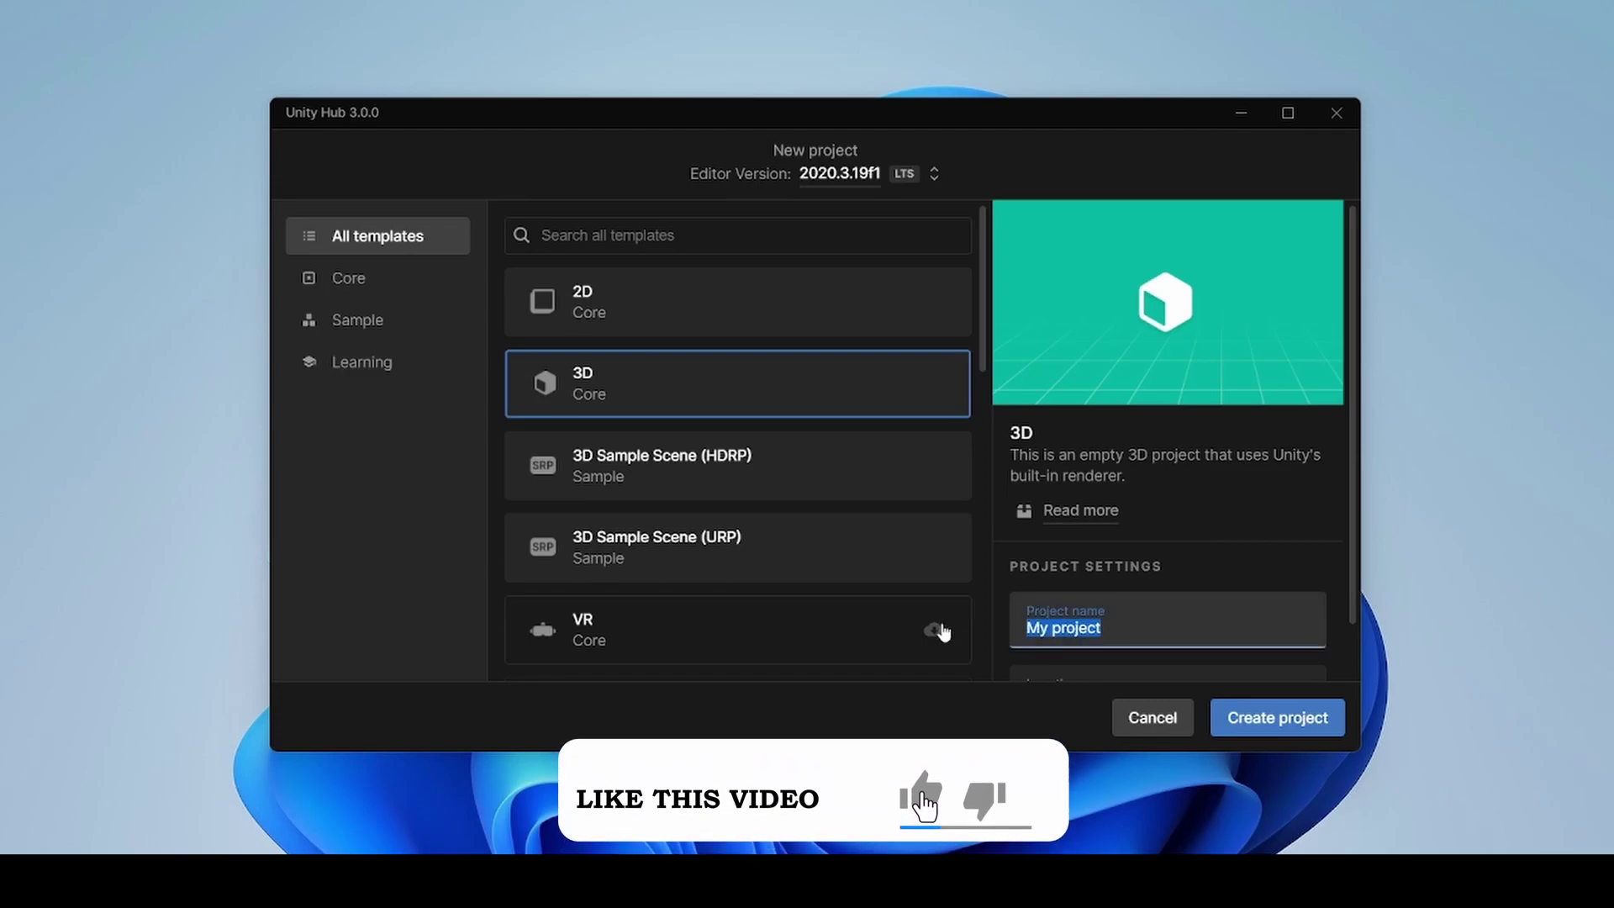
pyautogui.write('Auth')
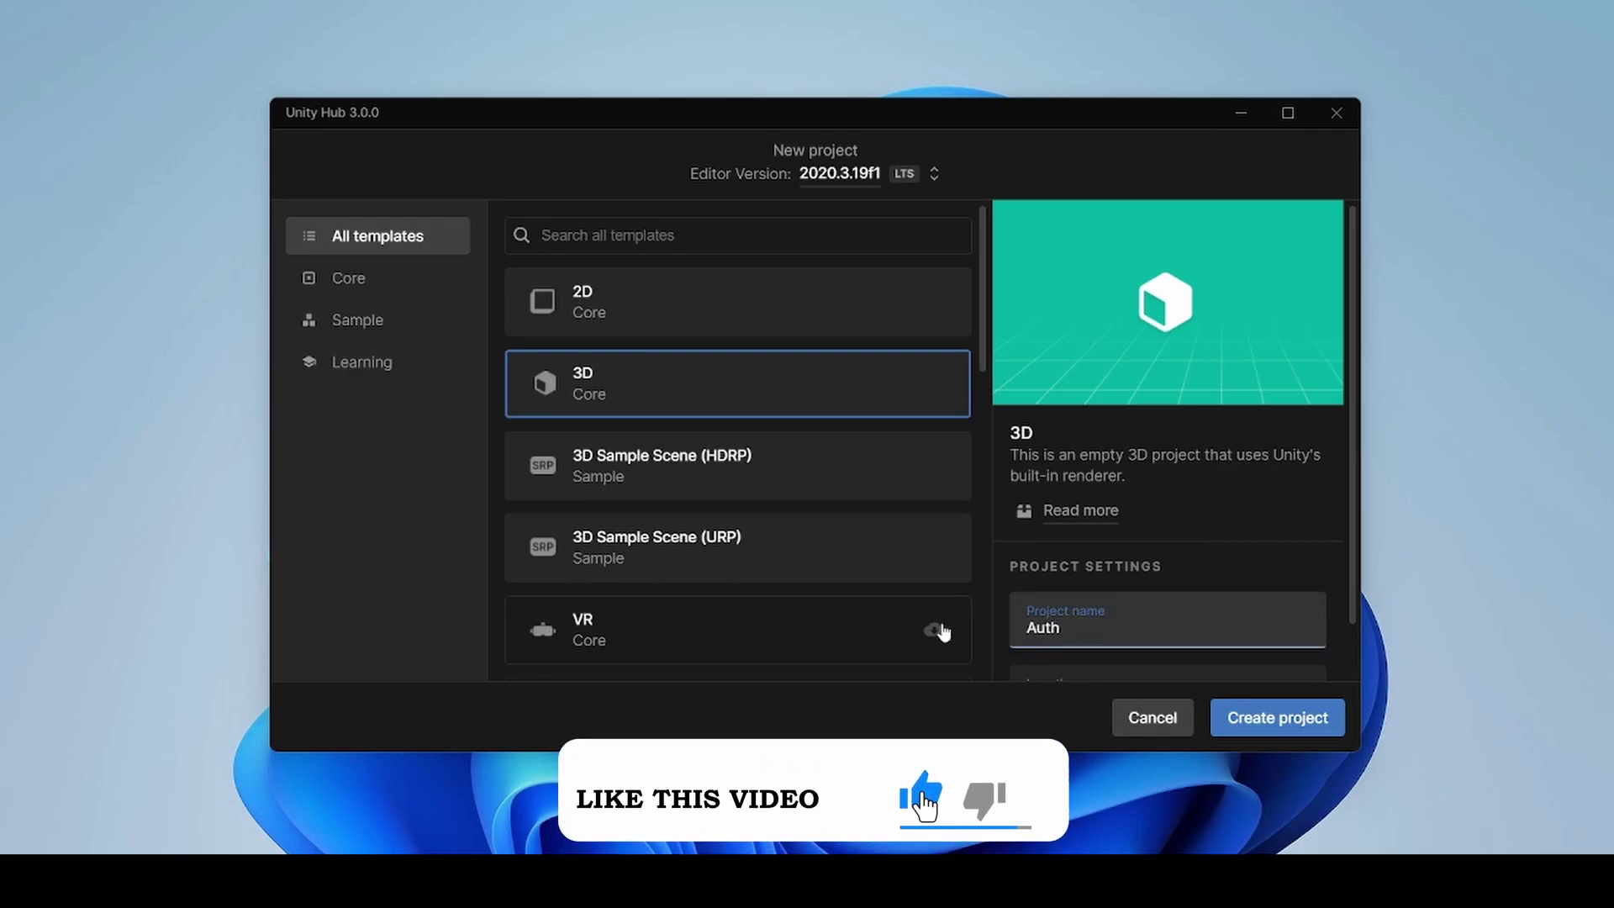
pyautogui.write('entication')
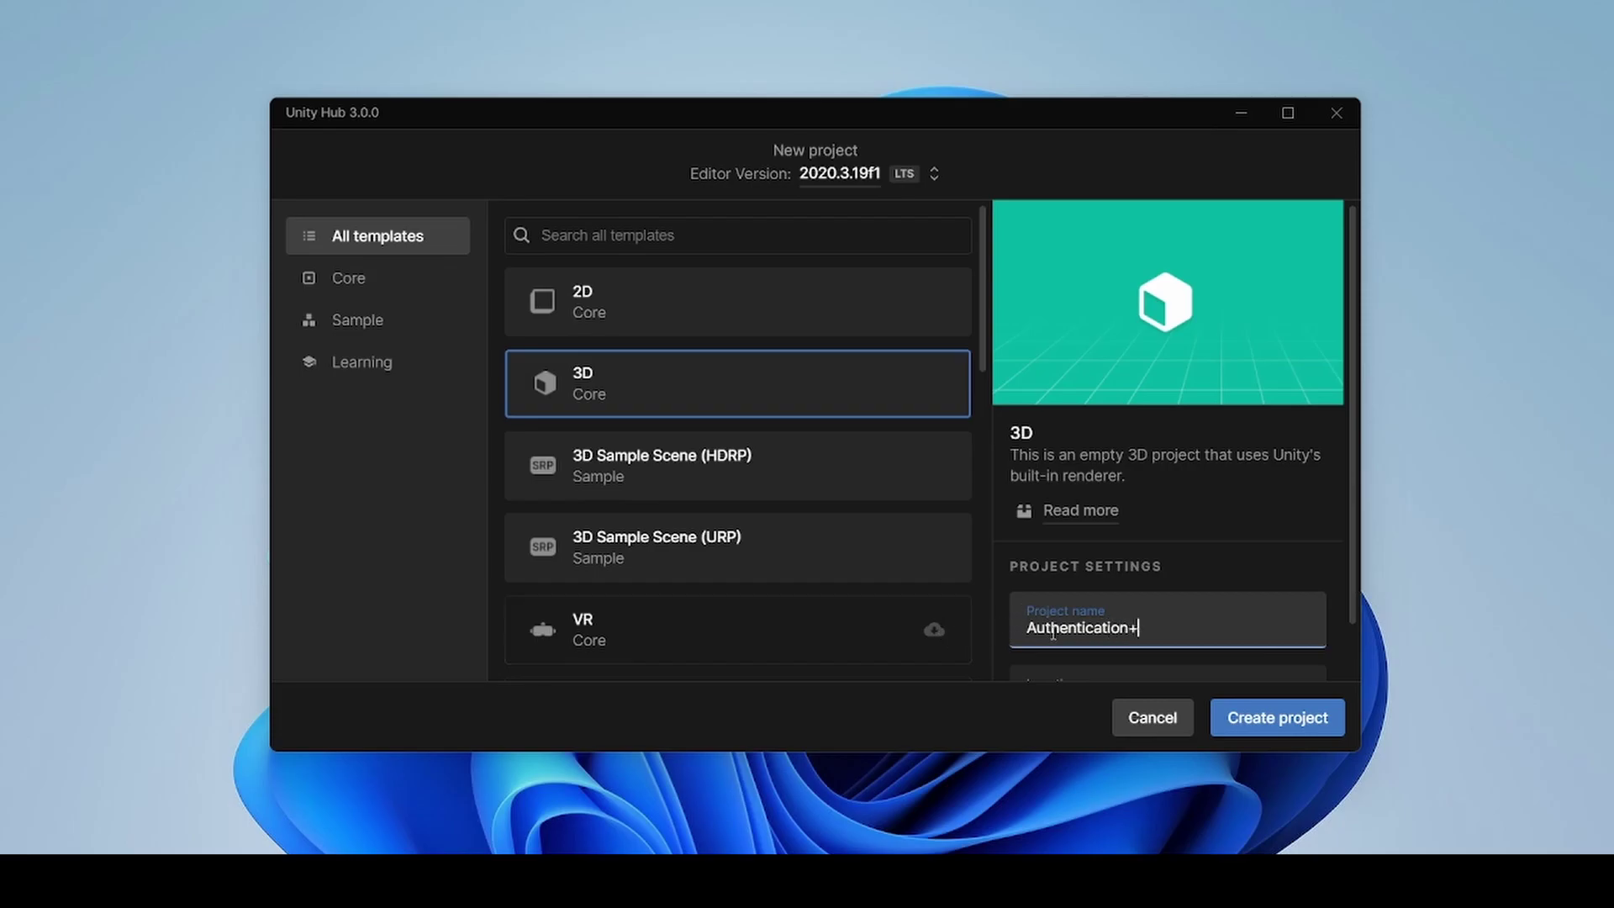
pyautogui.click(1278, 719)
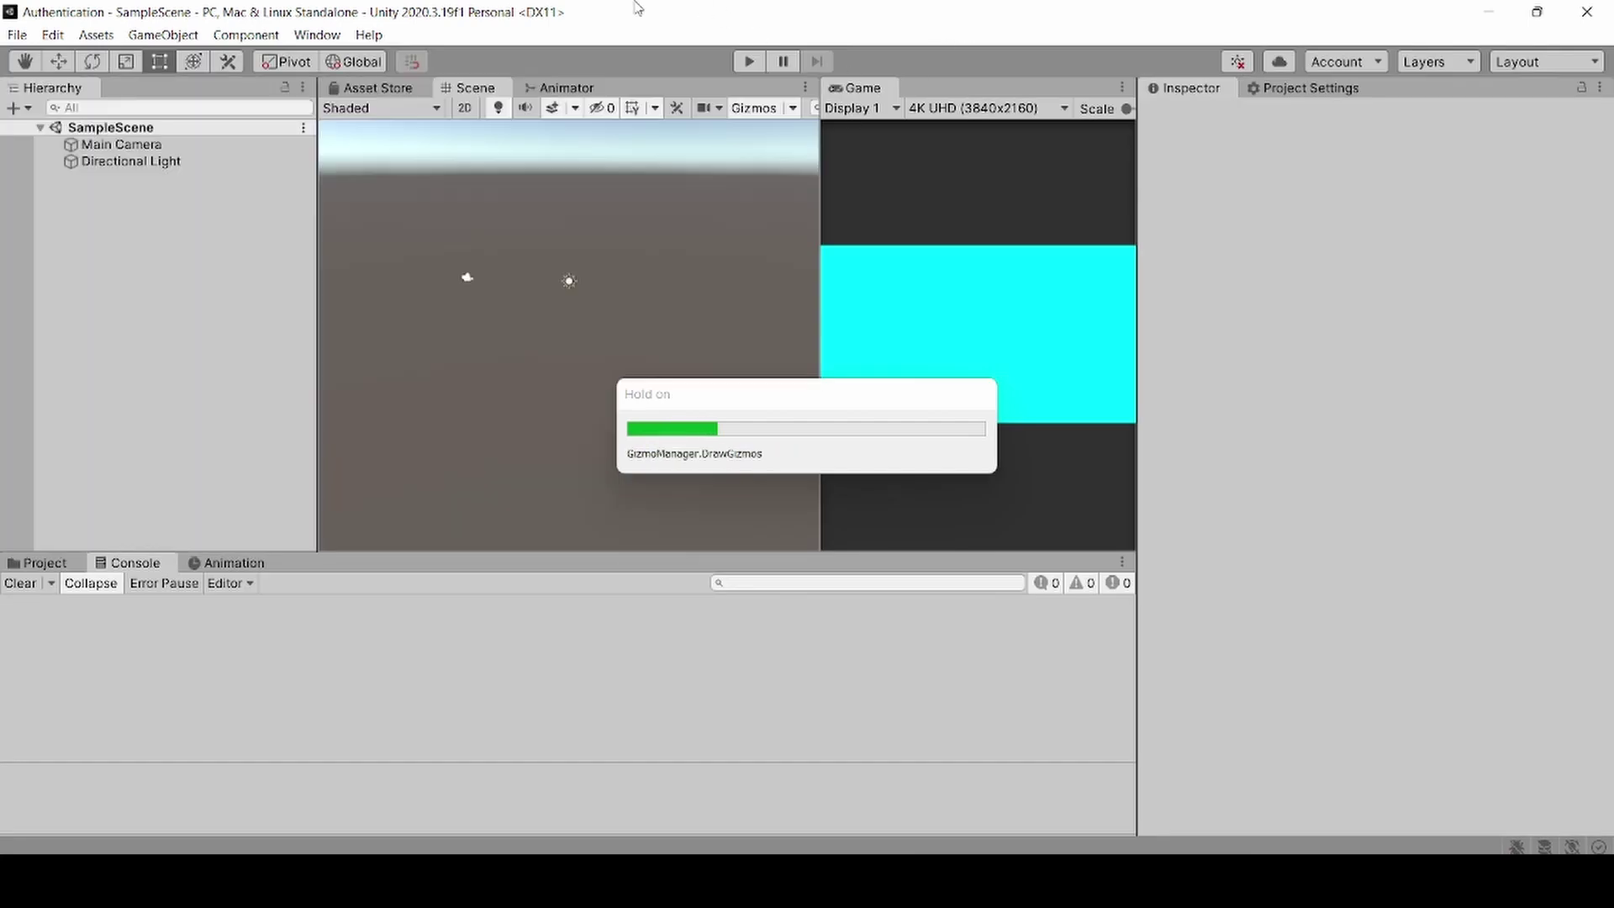
# - Switch the project's build platform to Android in Build Settings
pyautogui.click(717, 77)
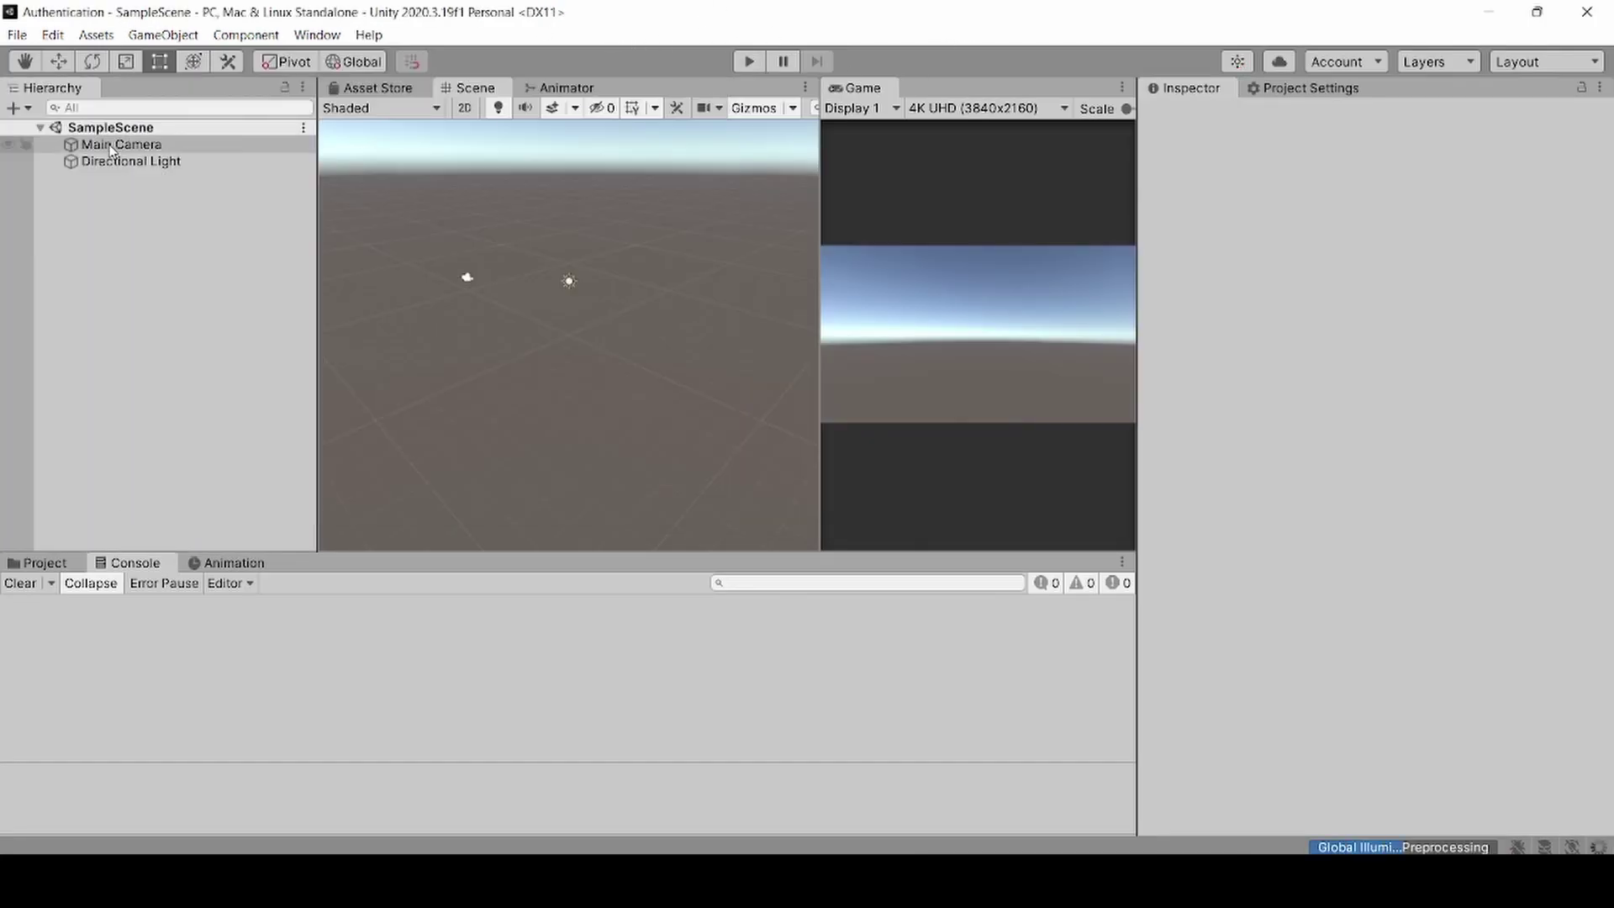
pyautogui.click(17, 34)
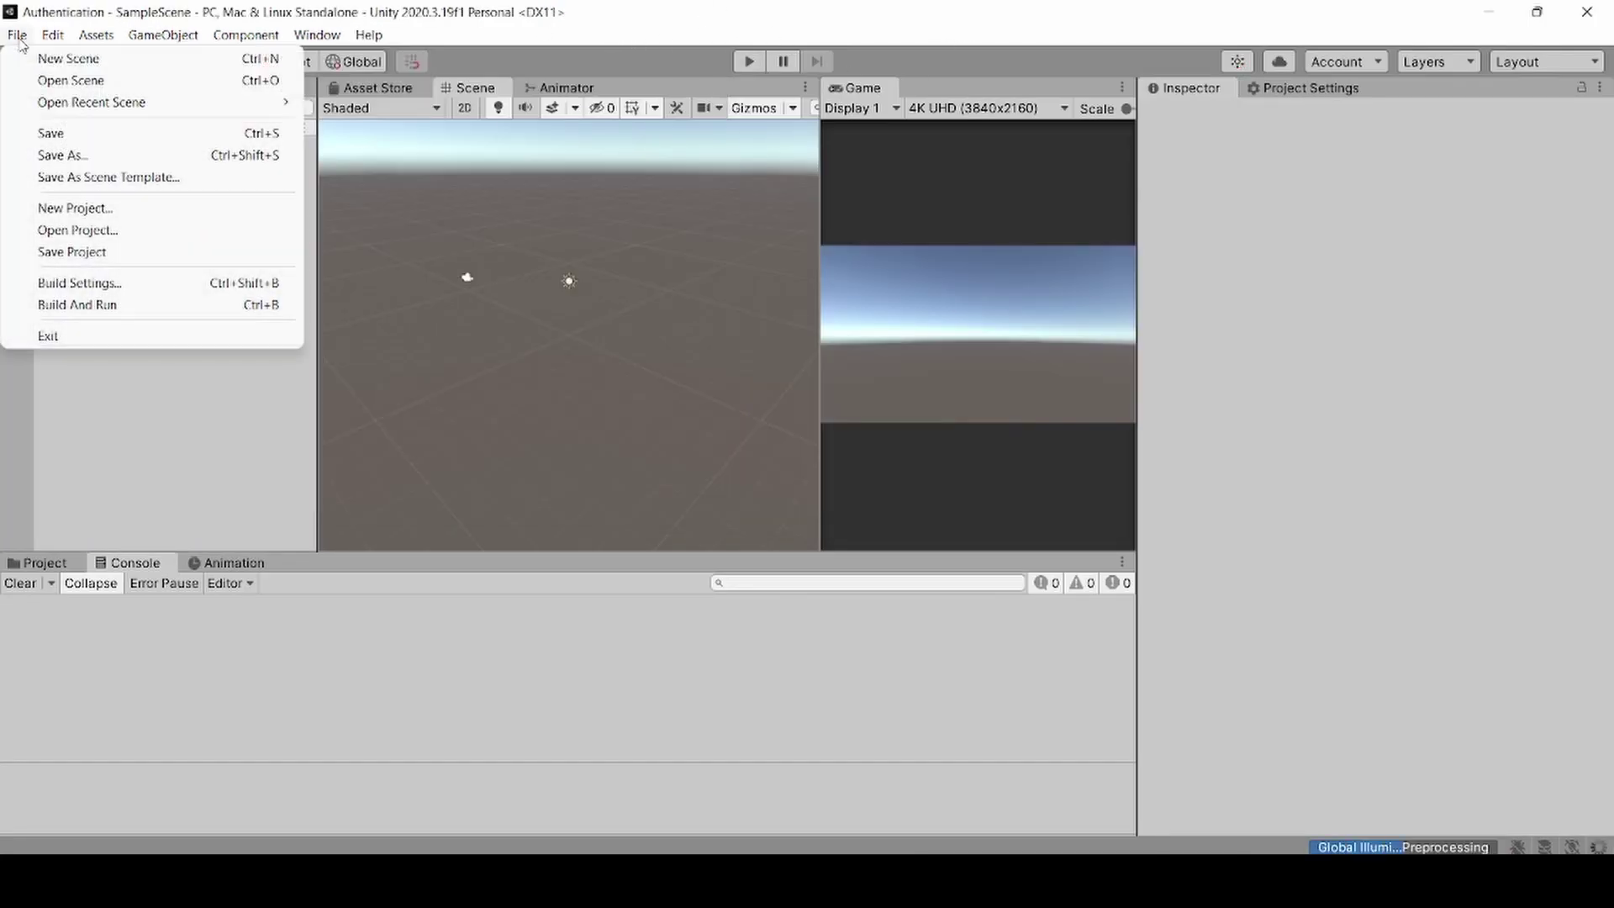
pyautogui.click(85, 282)
pyautogui.click(874, 476)
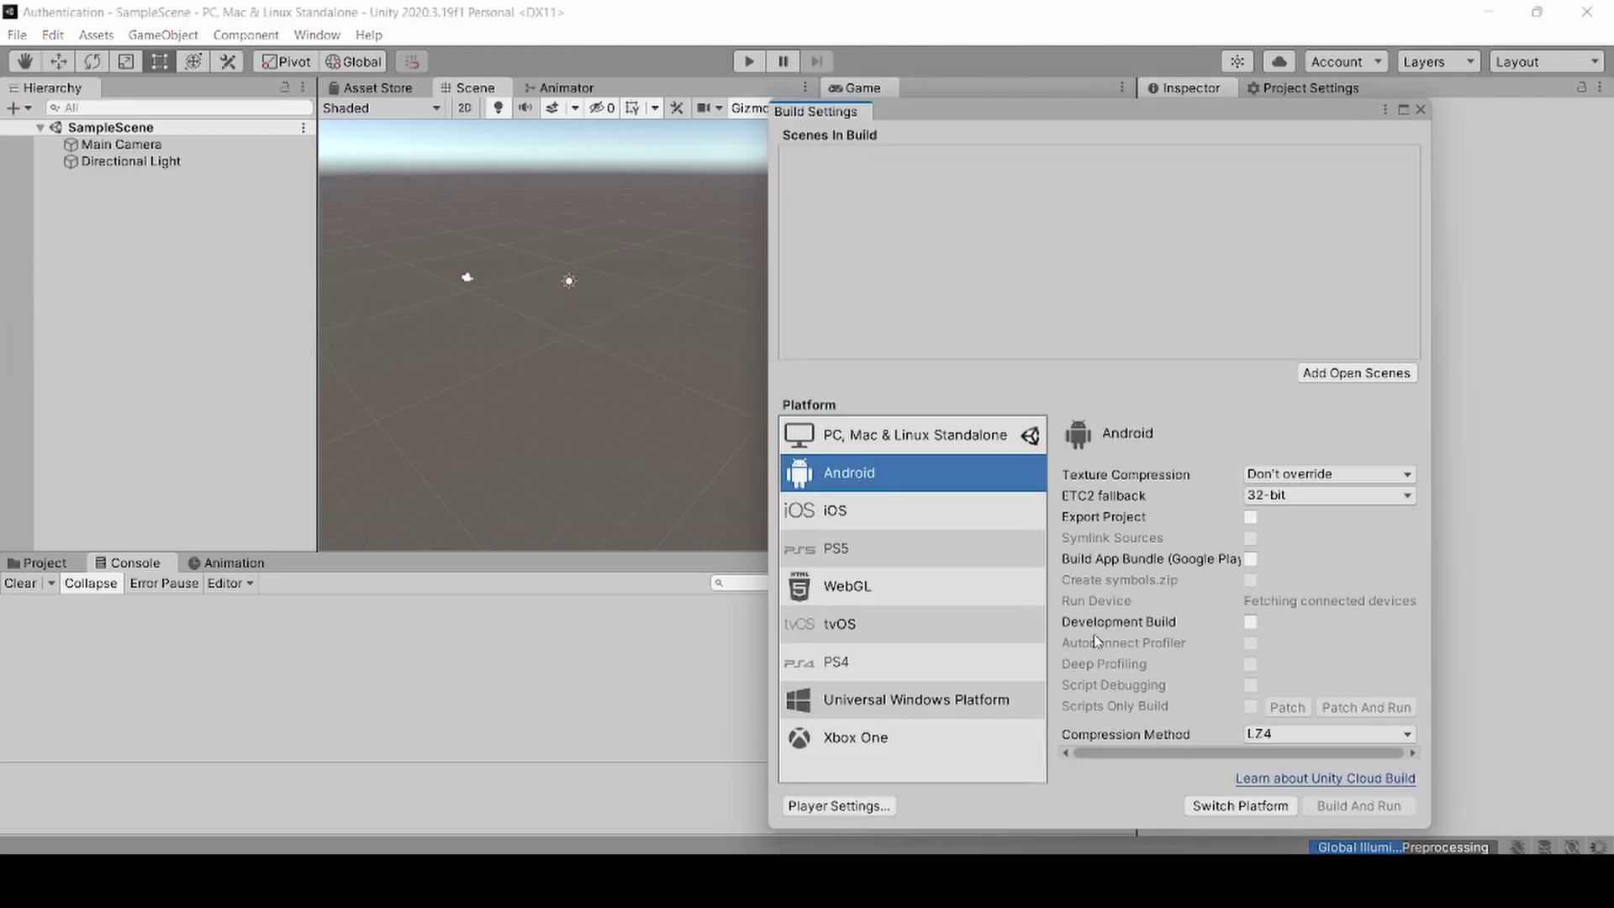
pyautogui.click(1240, 805)
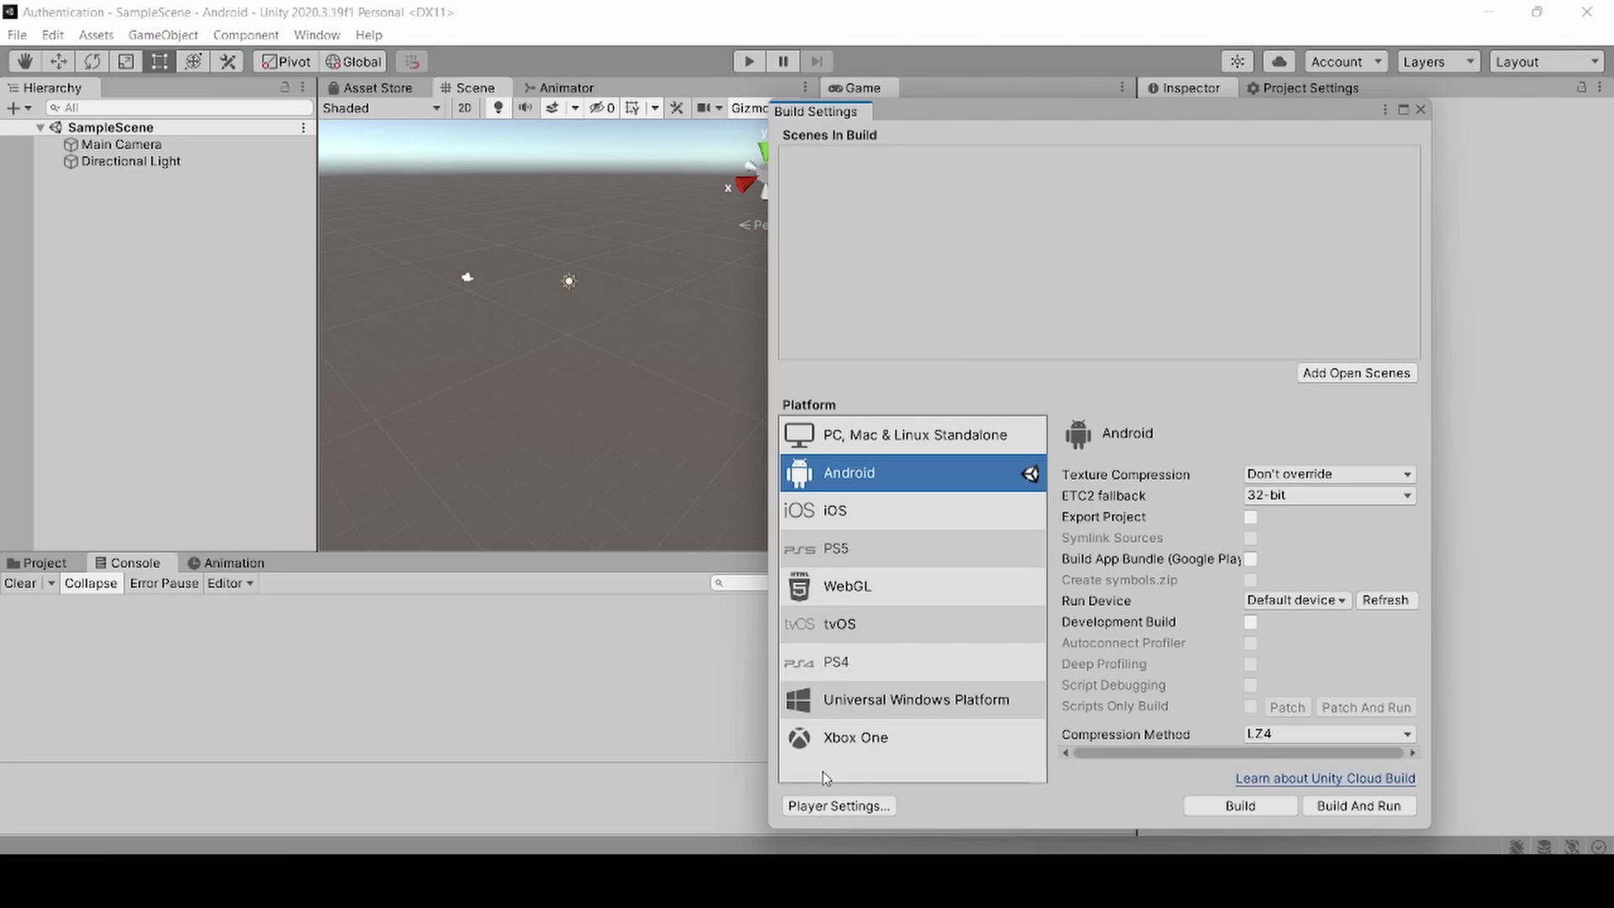
# - Show the Player settings with the Publishing Settings section expanded
pyautogui.click(836, 806)
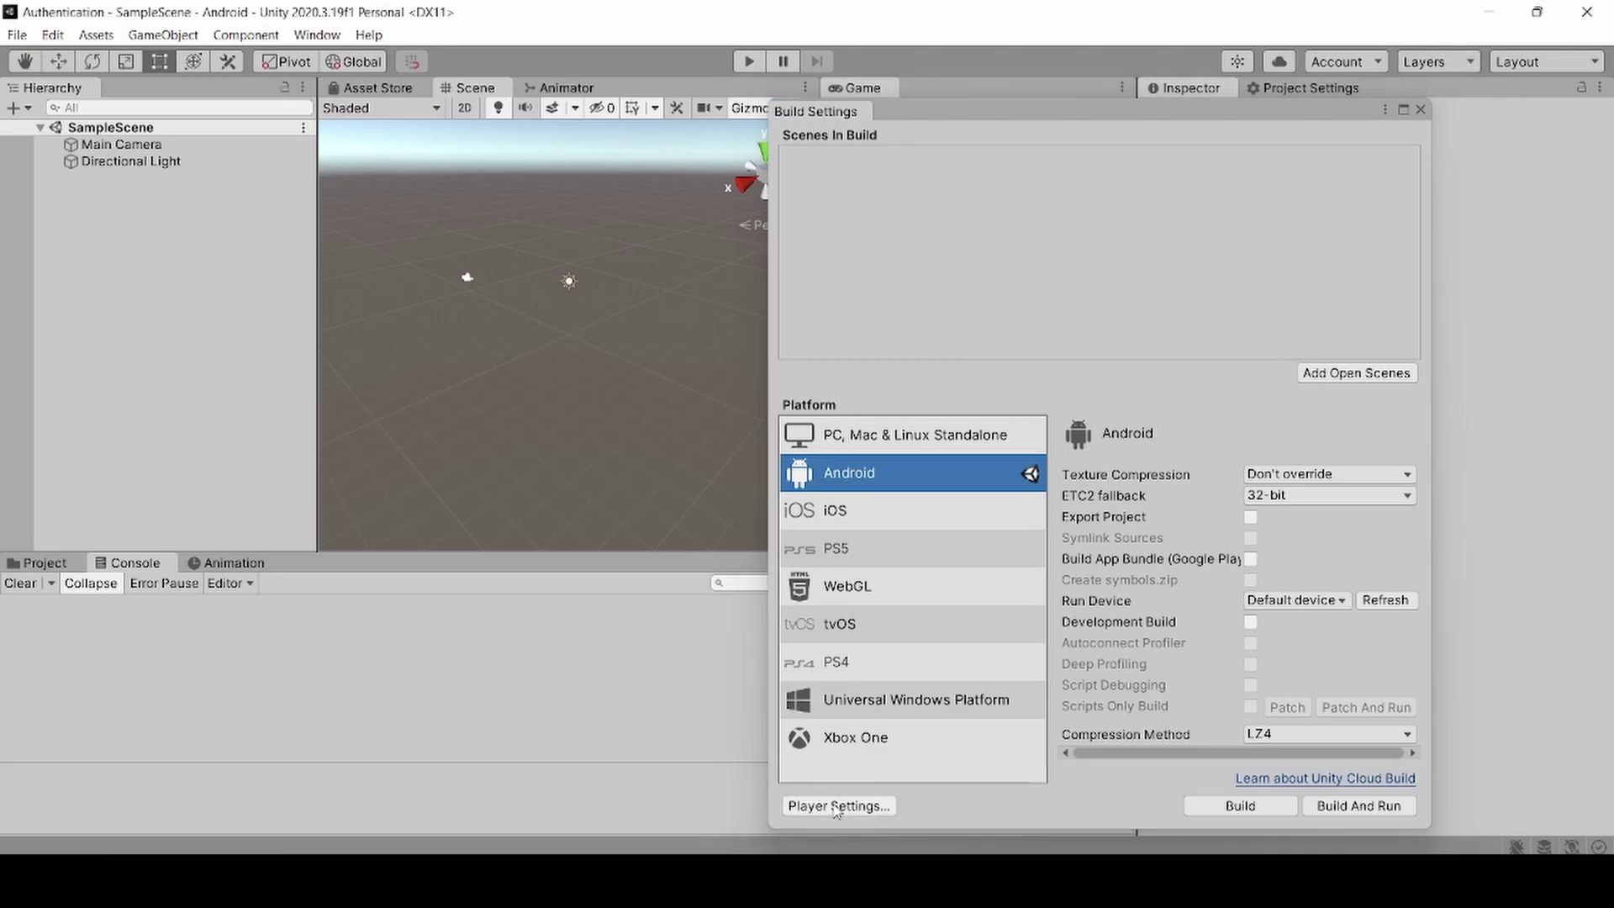
pyautogui.click(1420, 110)
pyautogui.scroll(-5, 1302, 344)
pyautogui.scroll(2, 1370, 437)
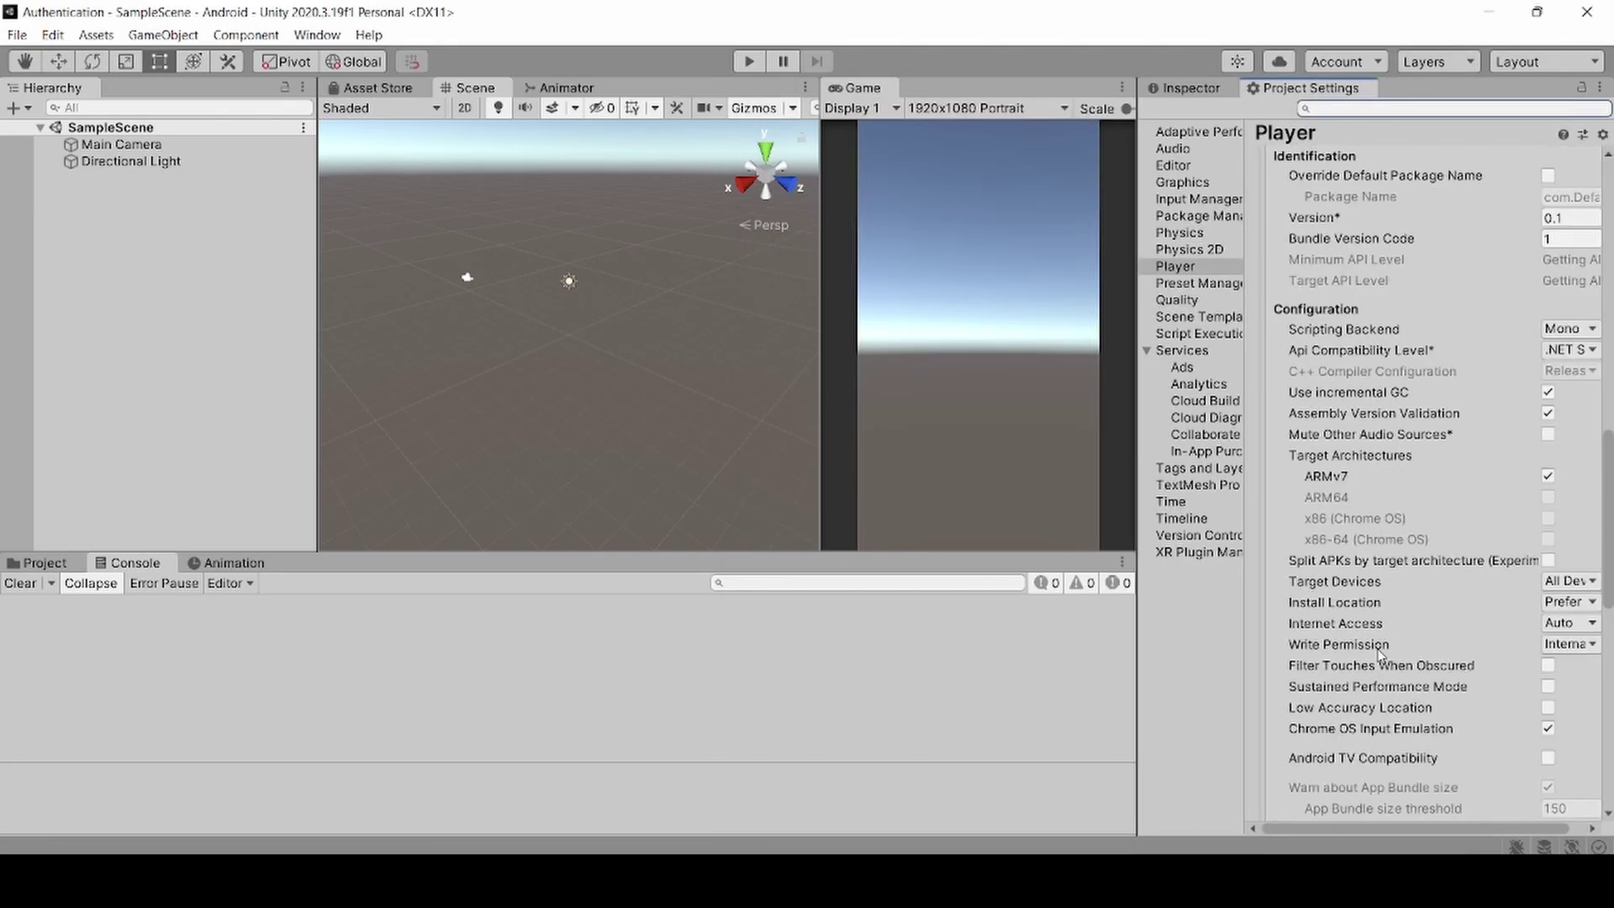
pyautogui.scroll(-6, 1378, 621)
pyautogui.scroll(-3, 1349, 766)
pyautogui.scroll(2, 1348, 769)
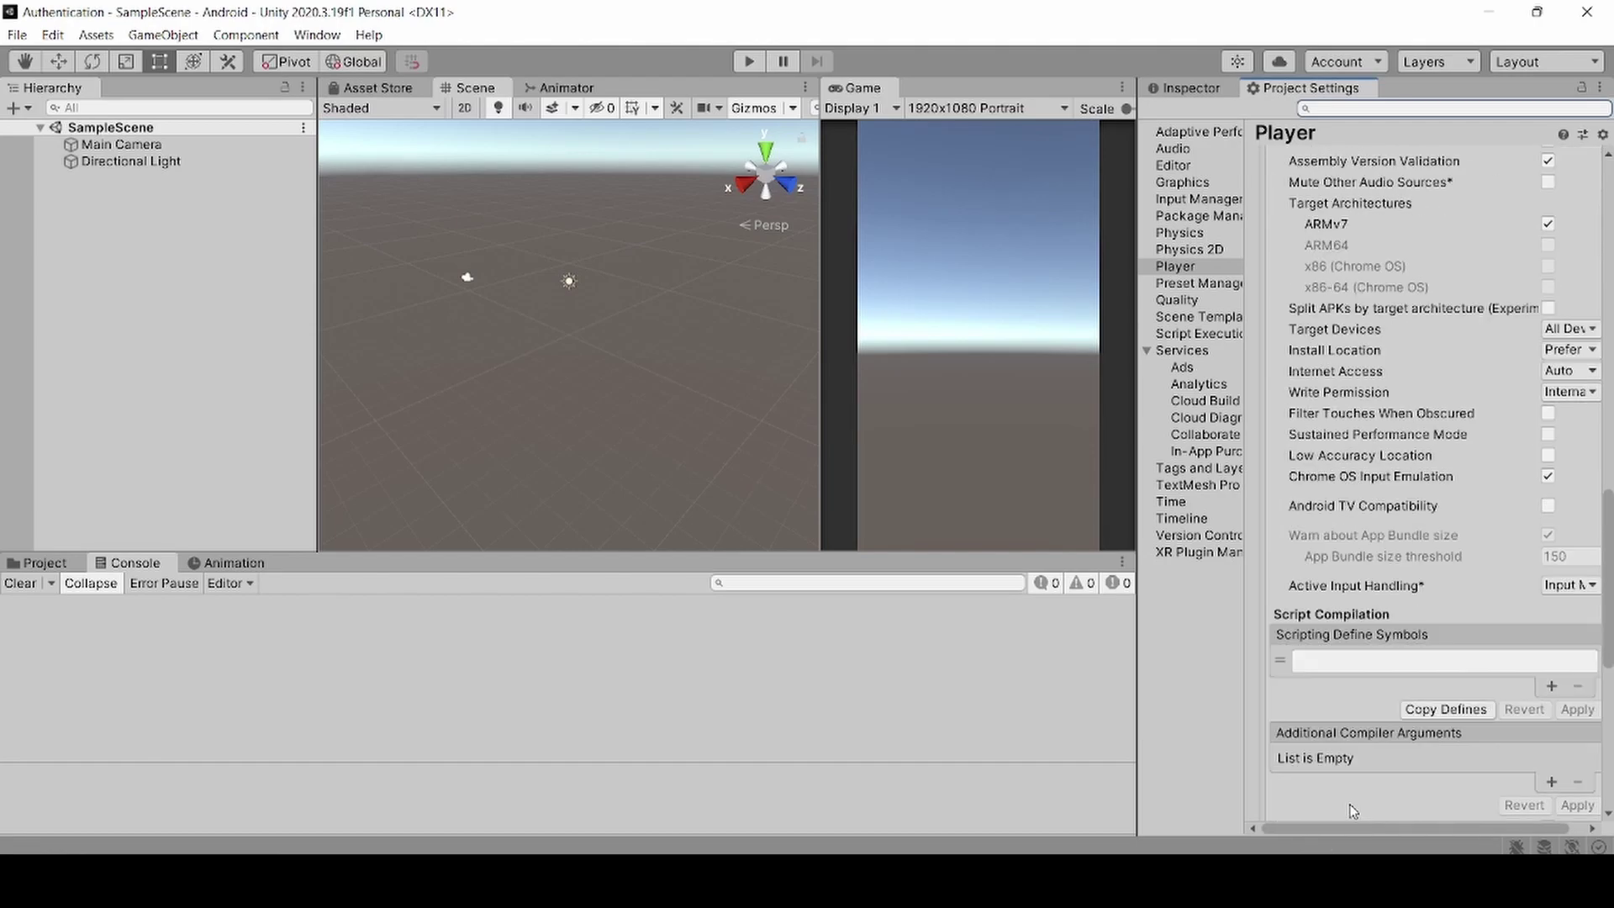
pyautogui.scroll(-4, 1349, 778)
pyautogui.scroll(-5, 1349, 782)
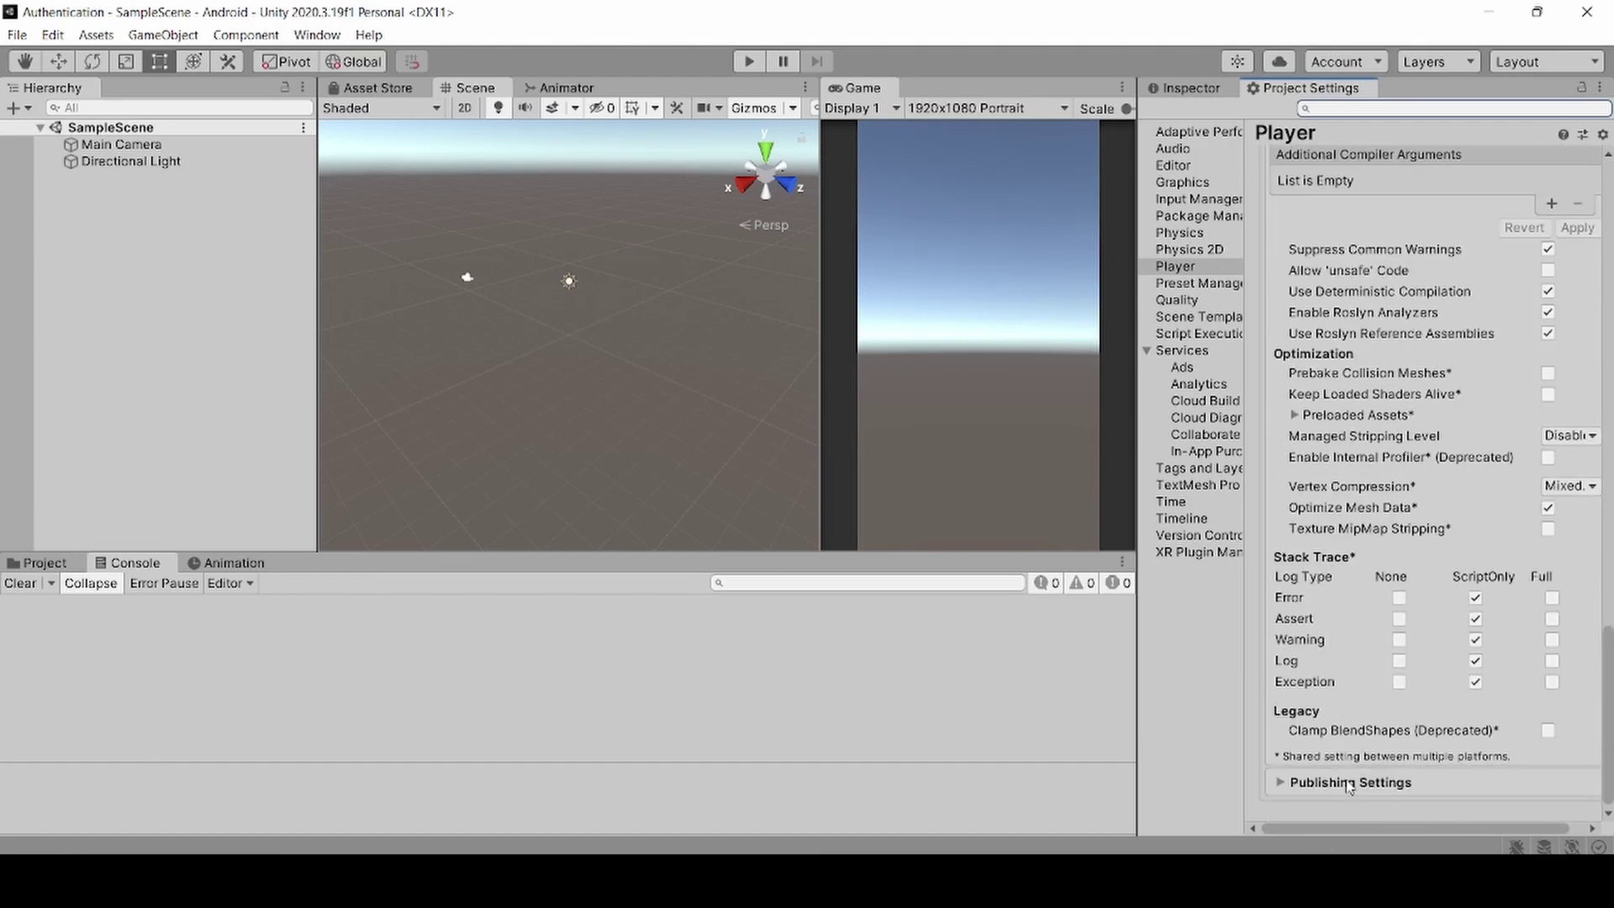
pyautogui.click(1348, 784)
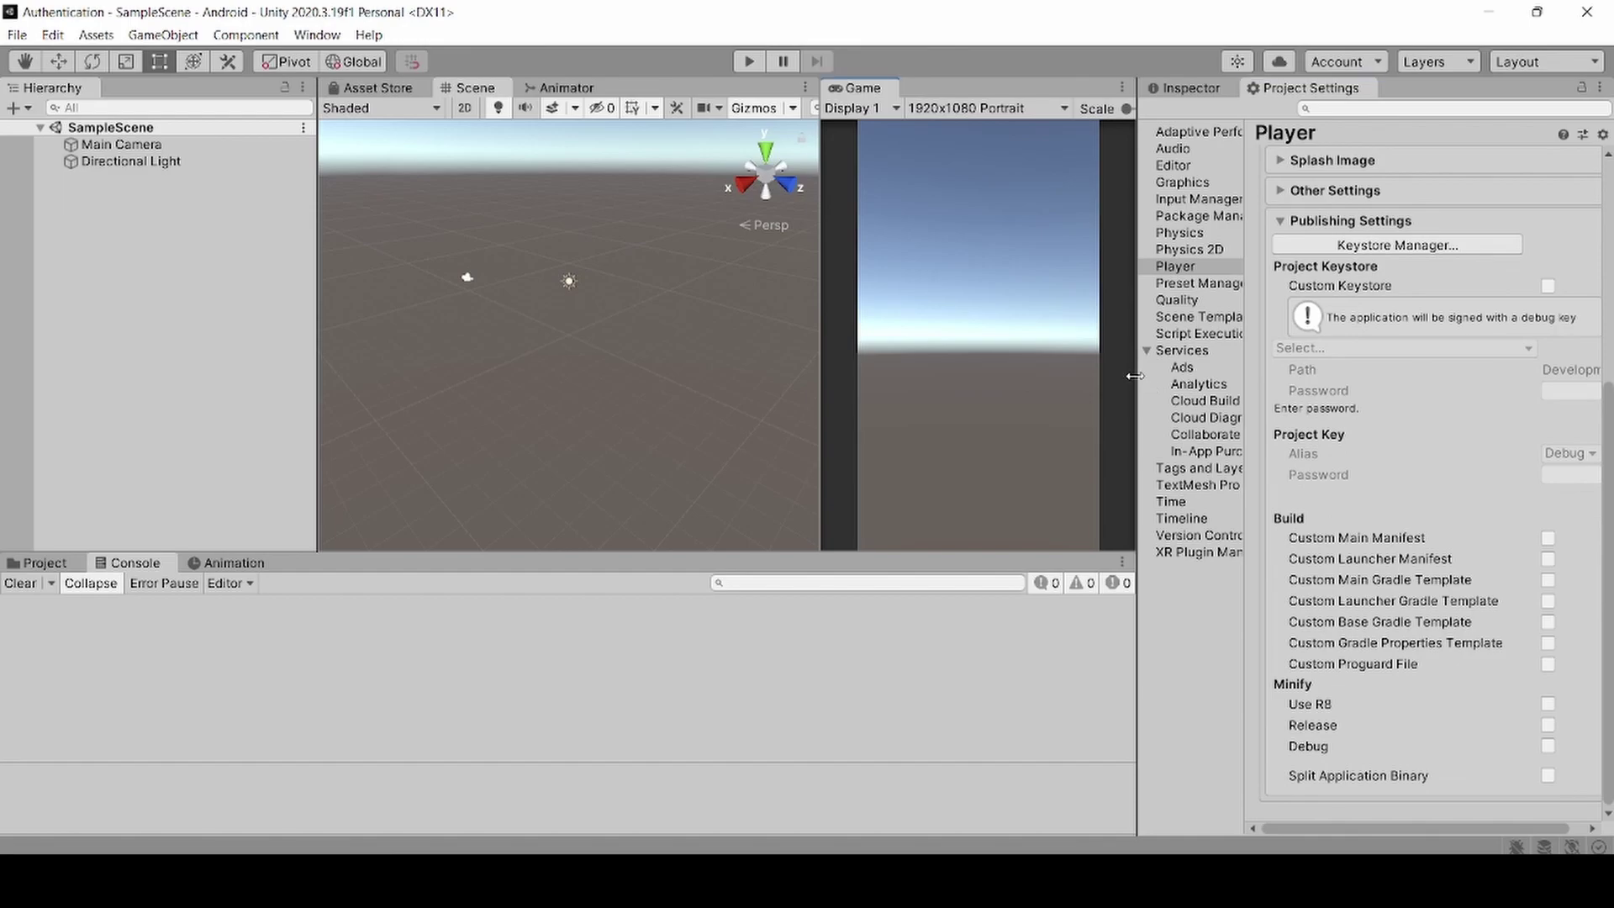
pyautogui.moveTo(1134, 376); pyautogui.dragTo(877, 375)
# - Create a new keystore anywhere on disk, saved as user.keystore
pyautogui.click(1158, 261)
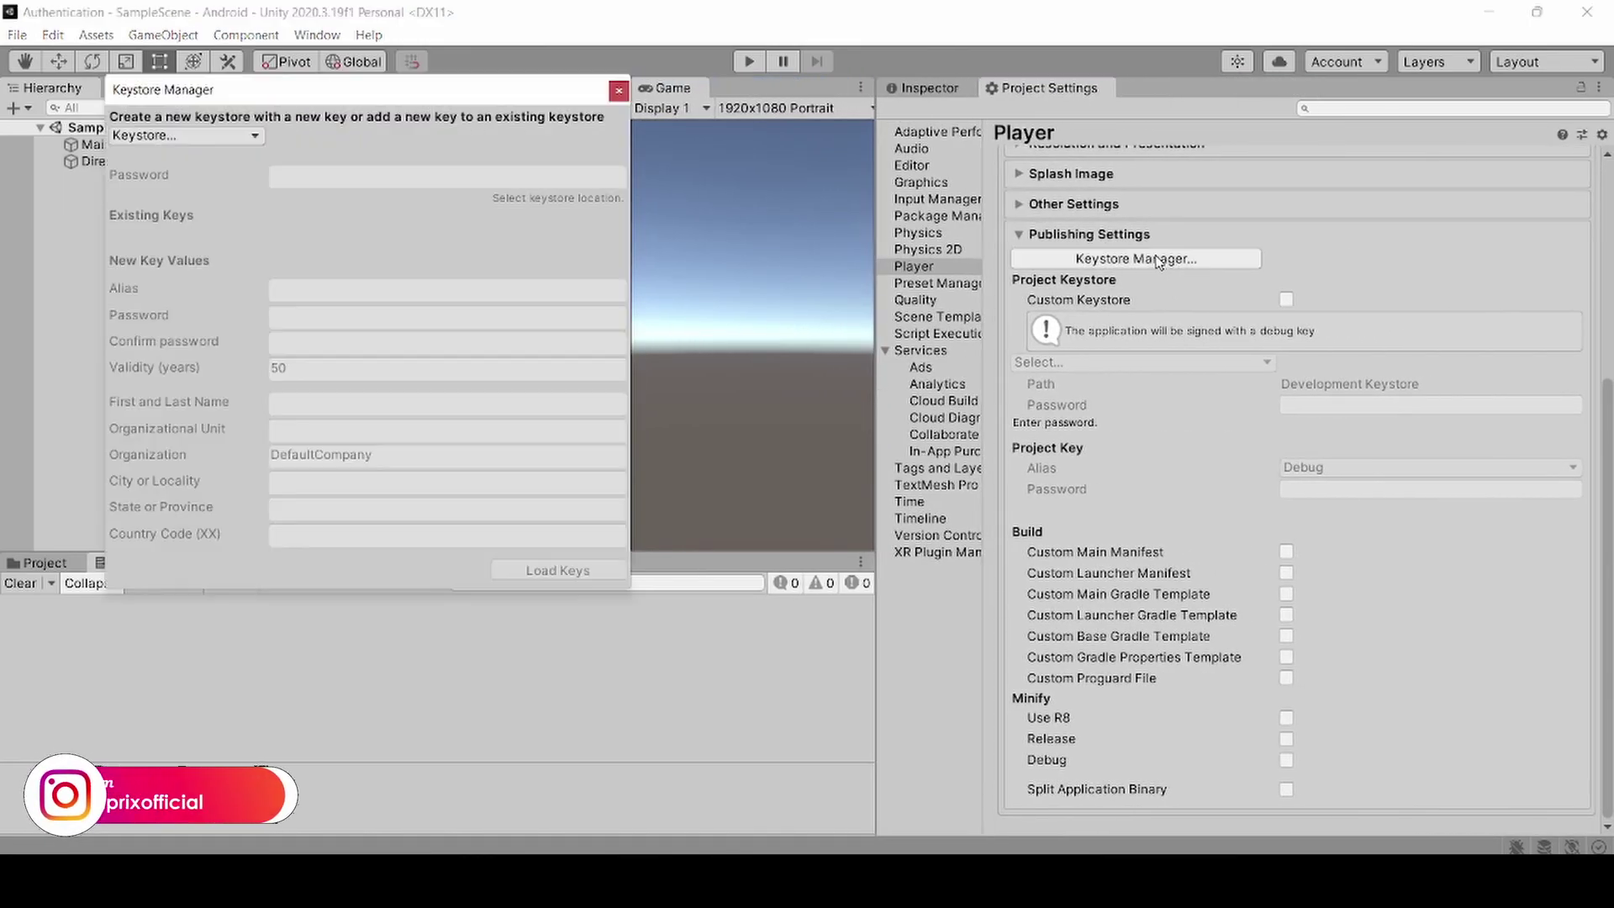
pyautogui.moveTo(548, 94); pyautogui.dragTo(1078, 107)
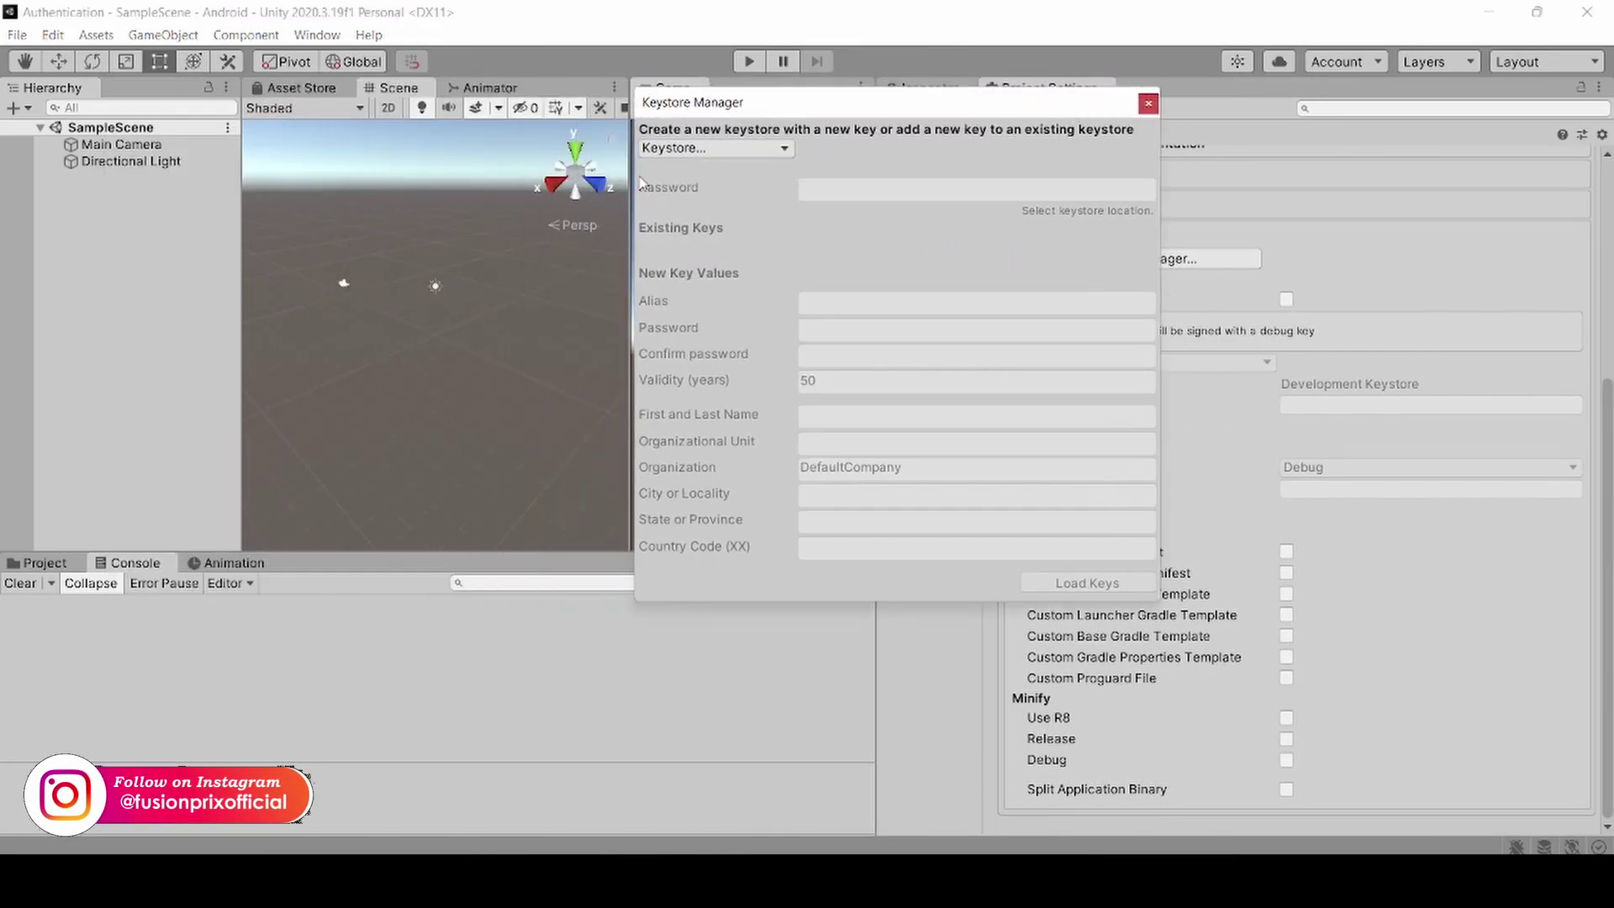
pyautogui.moveTo(710, 173)
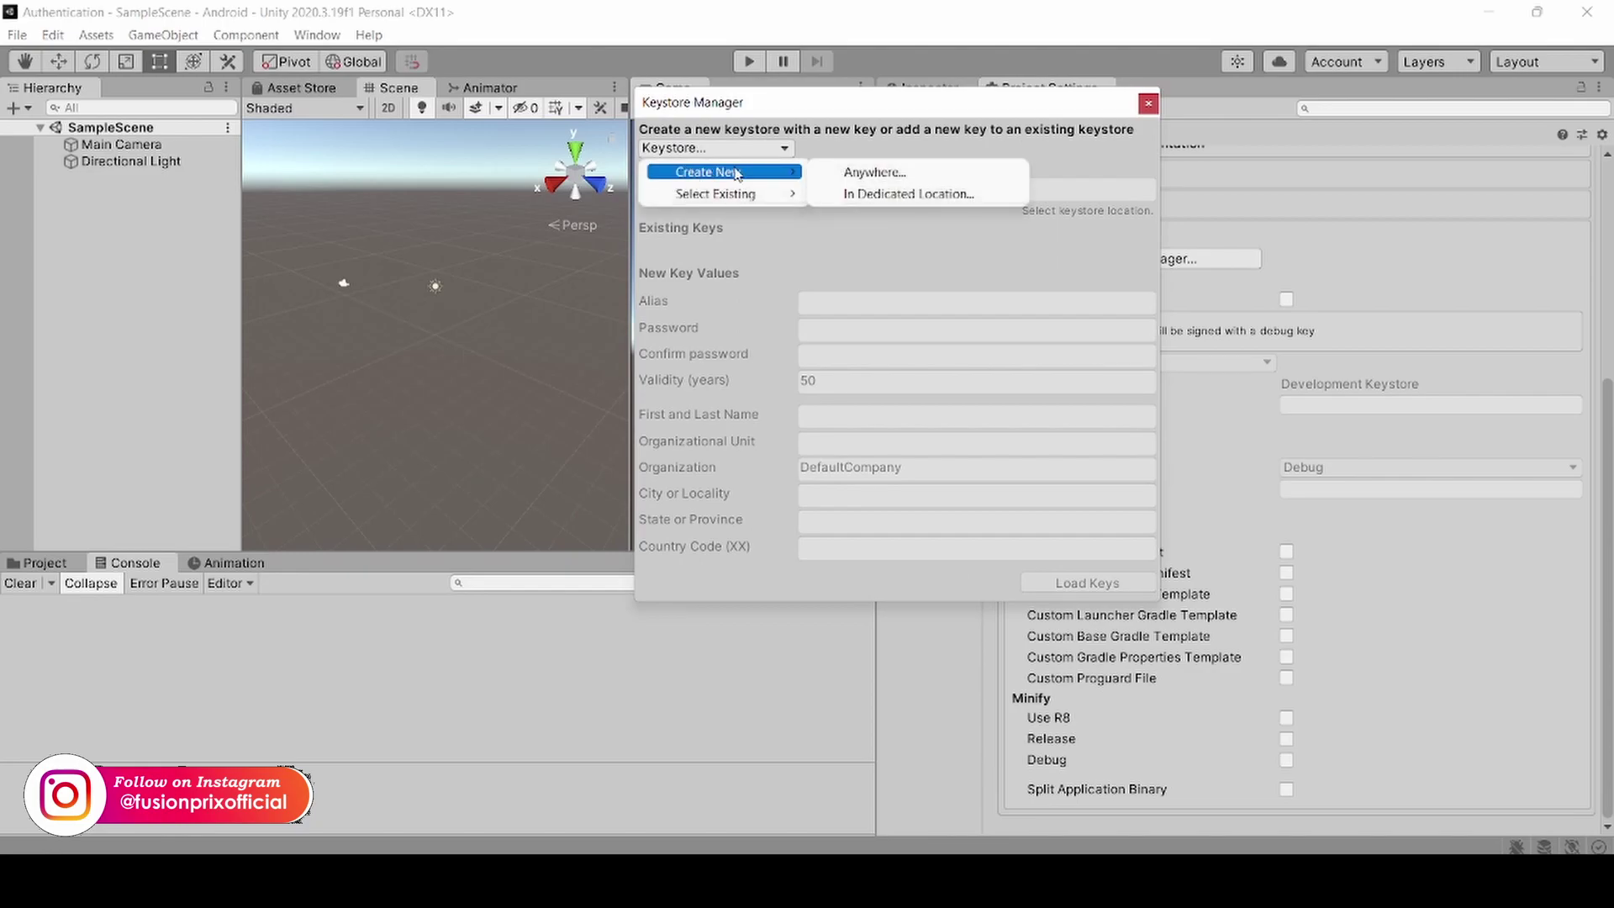
pyautogui.click(864, 175)
pyautogui.scroll(-2, 878, 311)
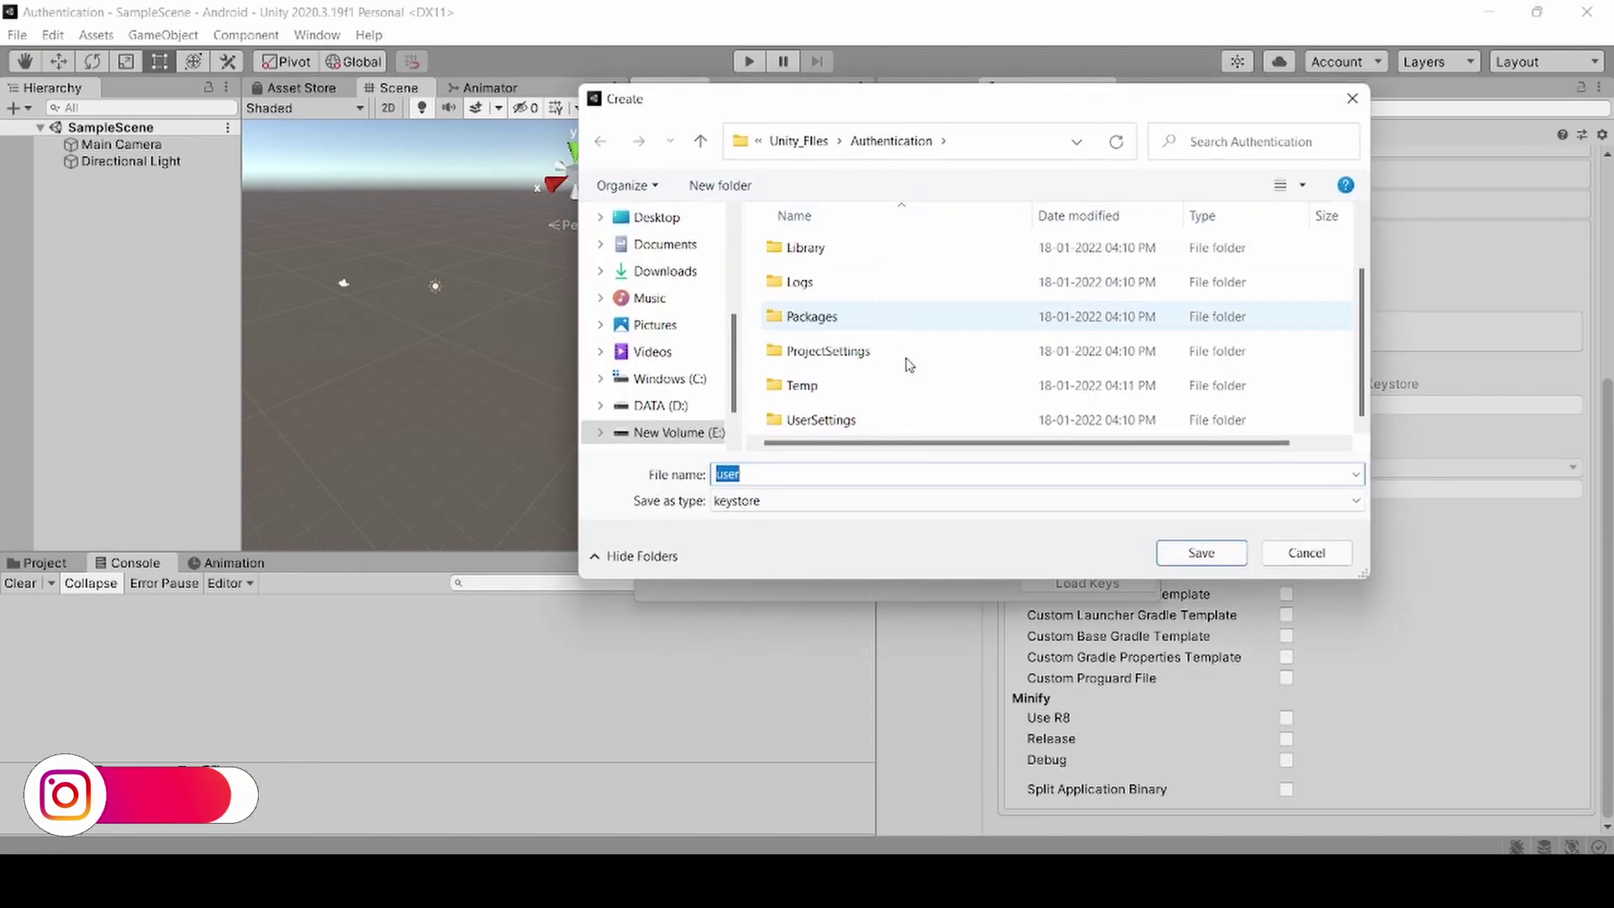
pyautogui.click(1200, 553)
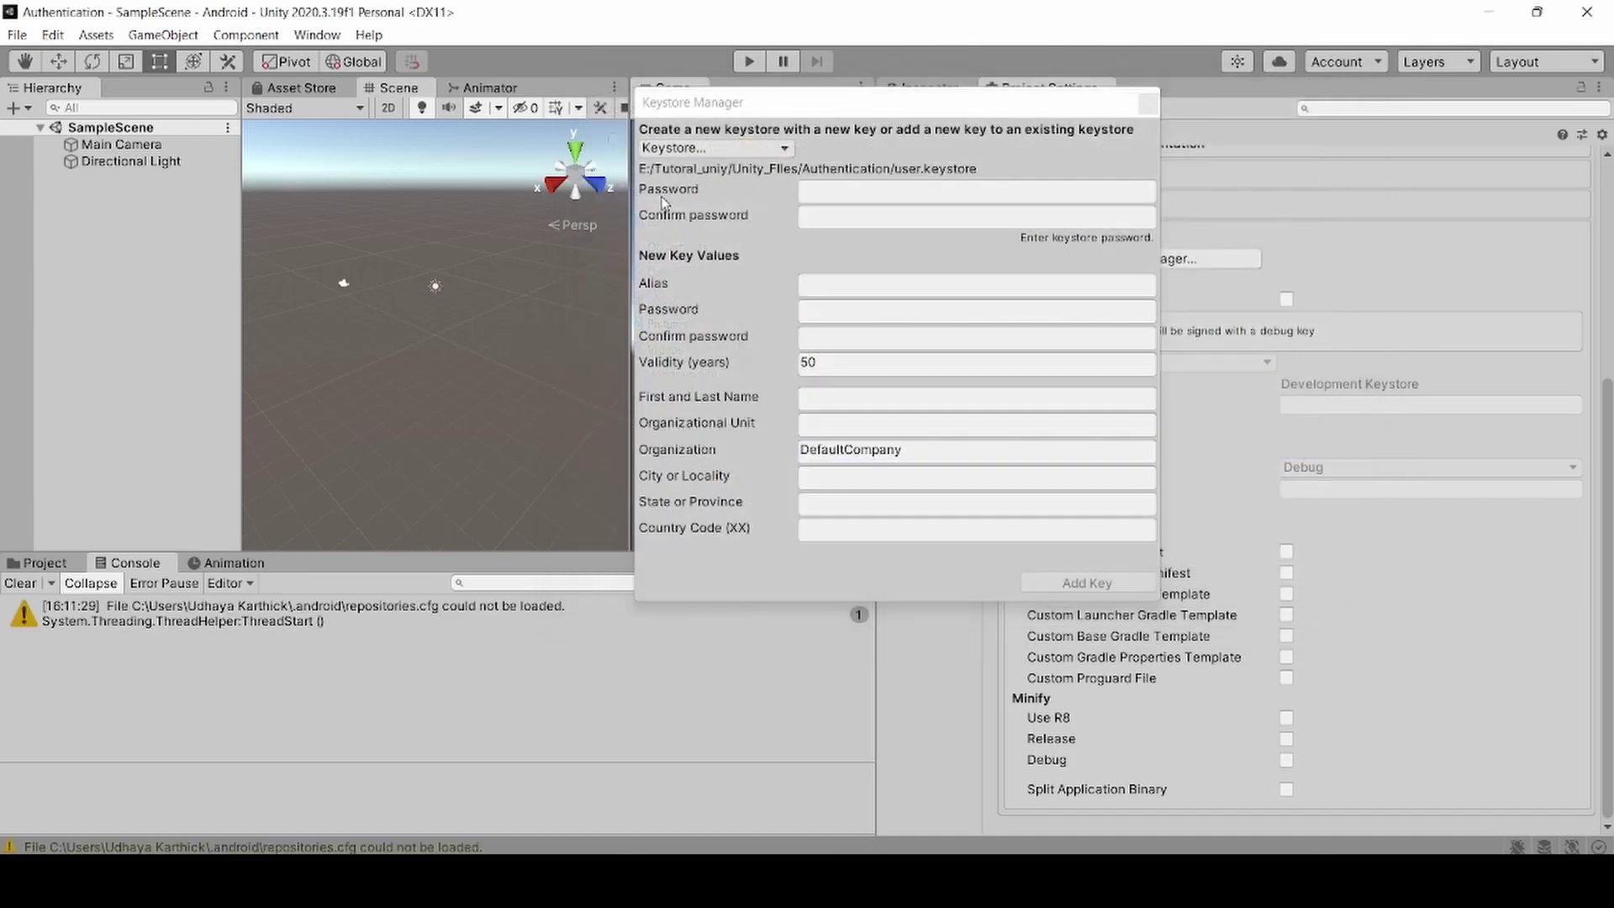
# - Add a key aliased Playfab with its passwords and make it the project's keystore key
pyautogui.click(829, 192)
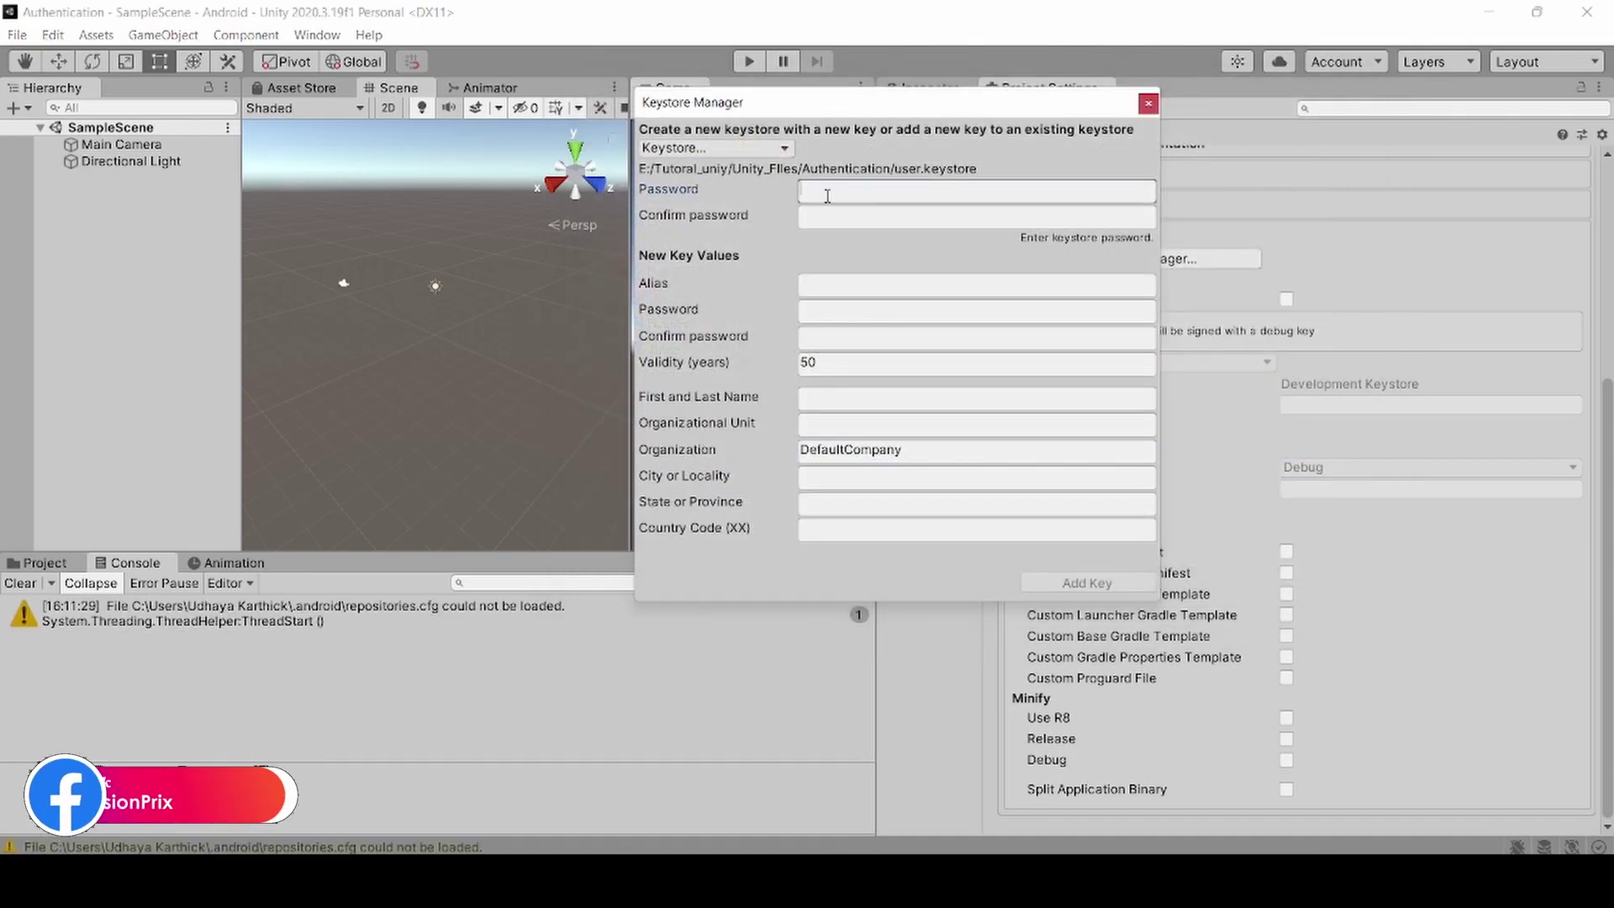
pyautogui.write('******')
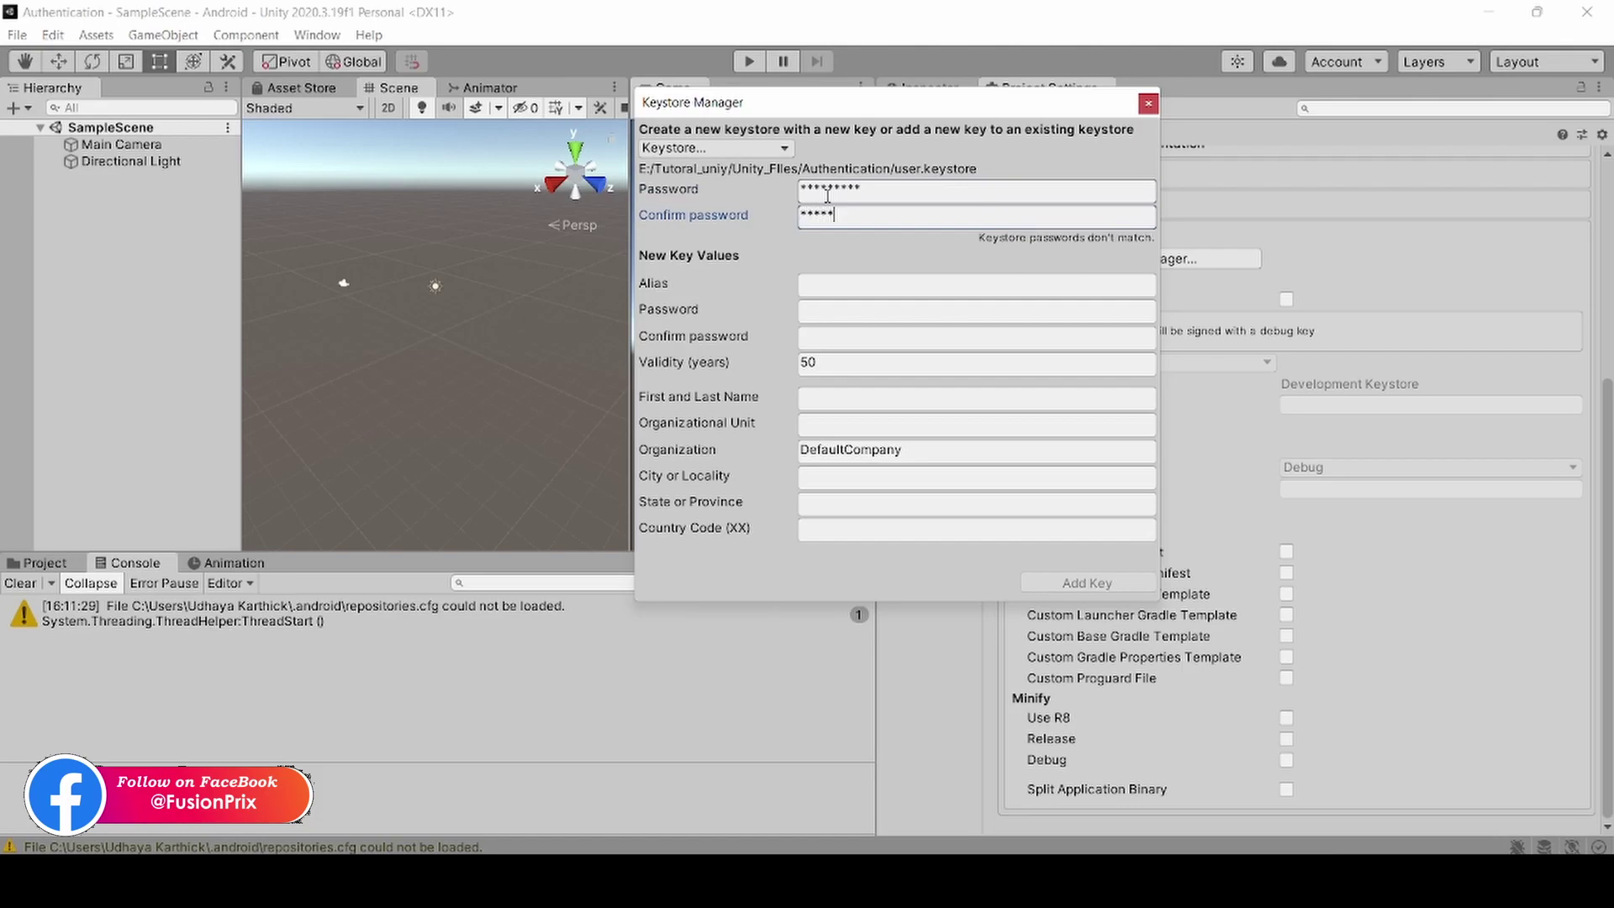
pyautogui.write('*********')
pyautogui.press('Tab')
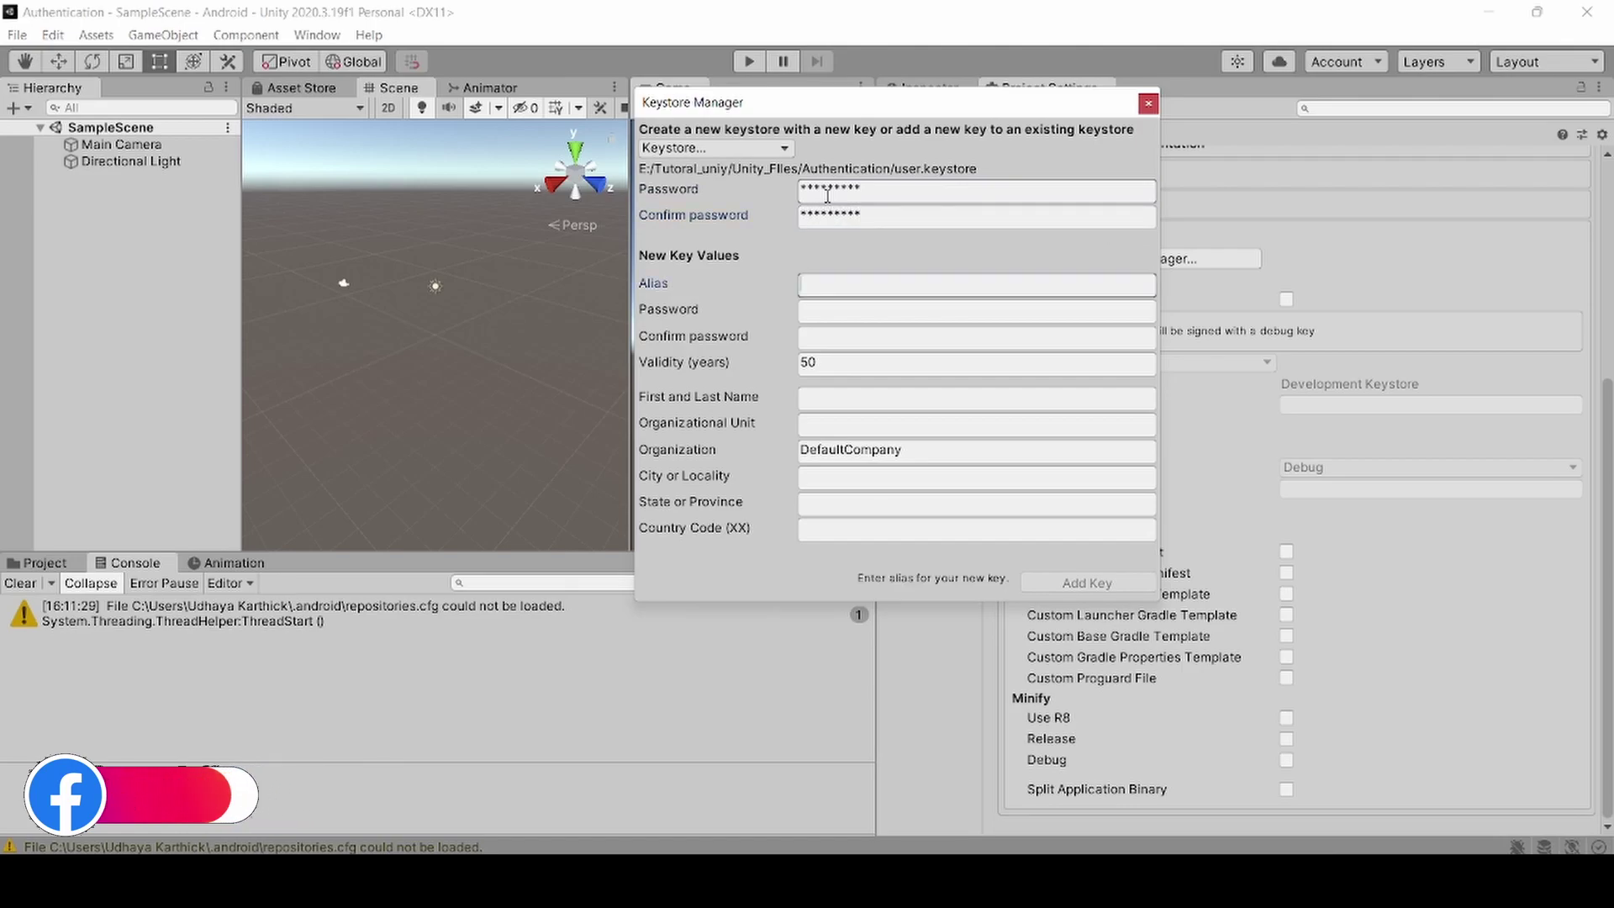
pyautogui.write('Play')
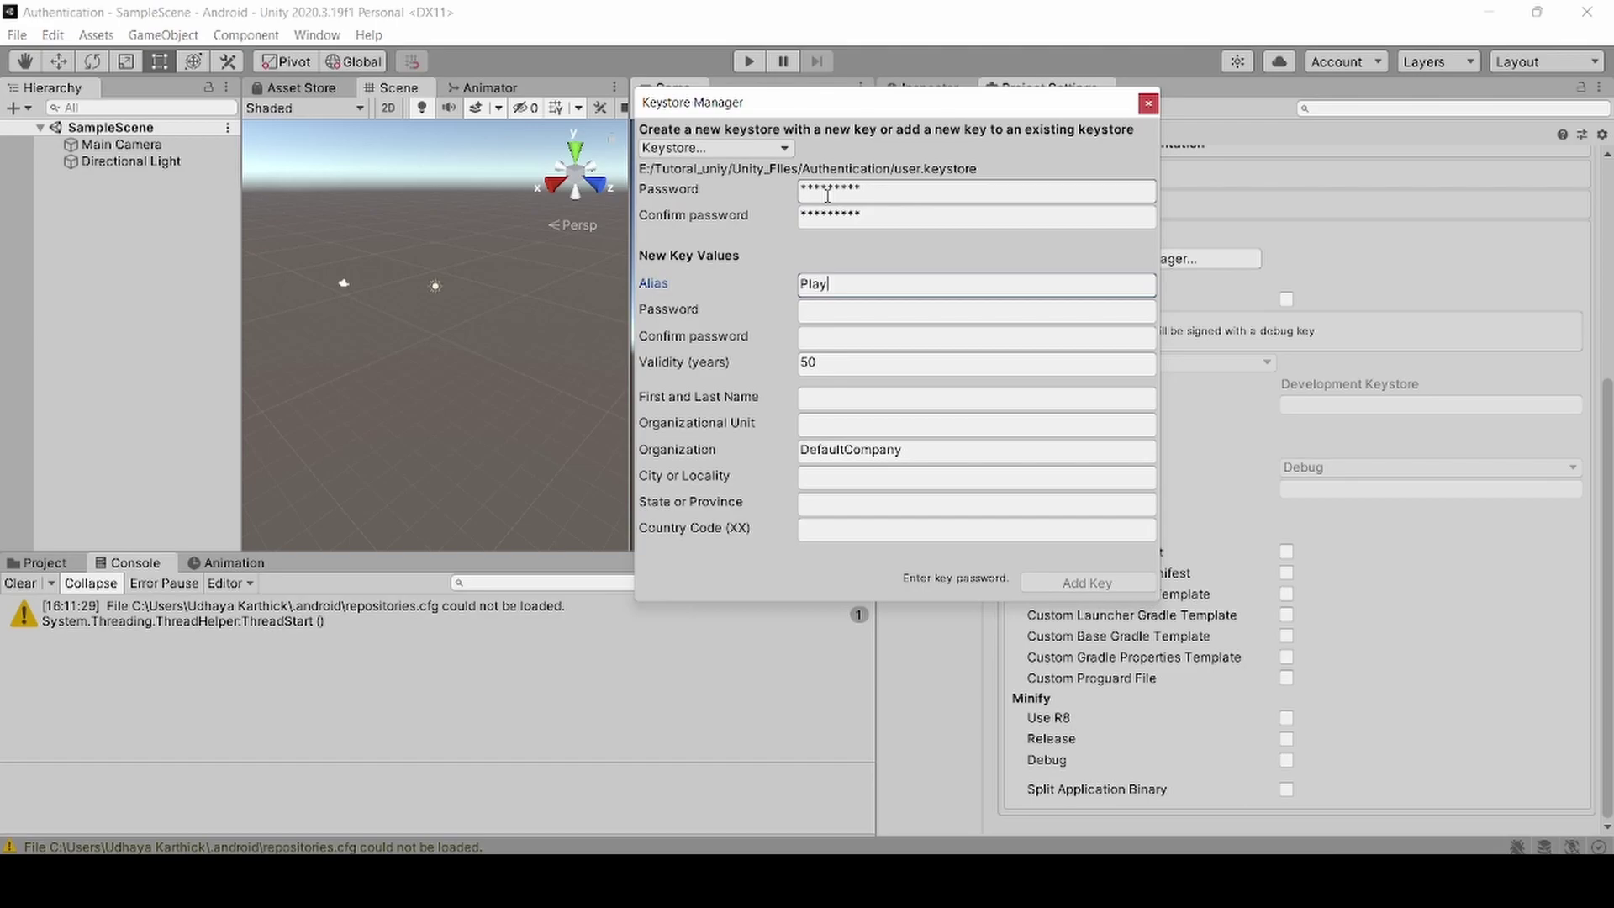
pyautogui.write('fab')
pyautogui.press('Tab')
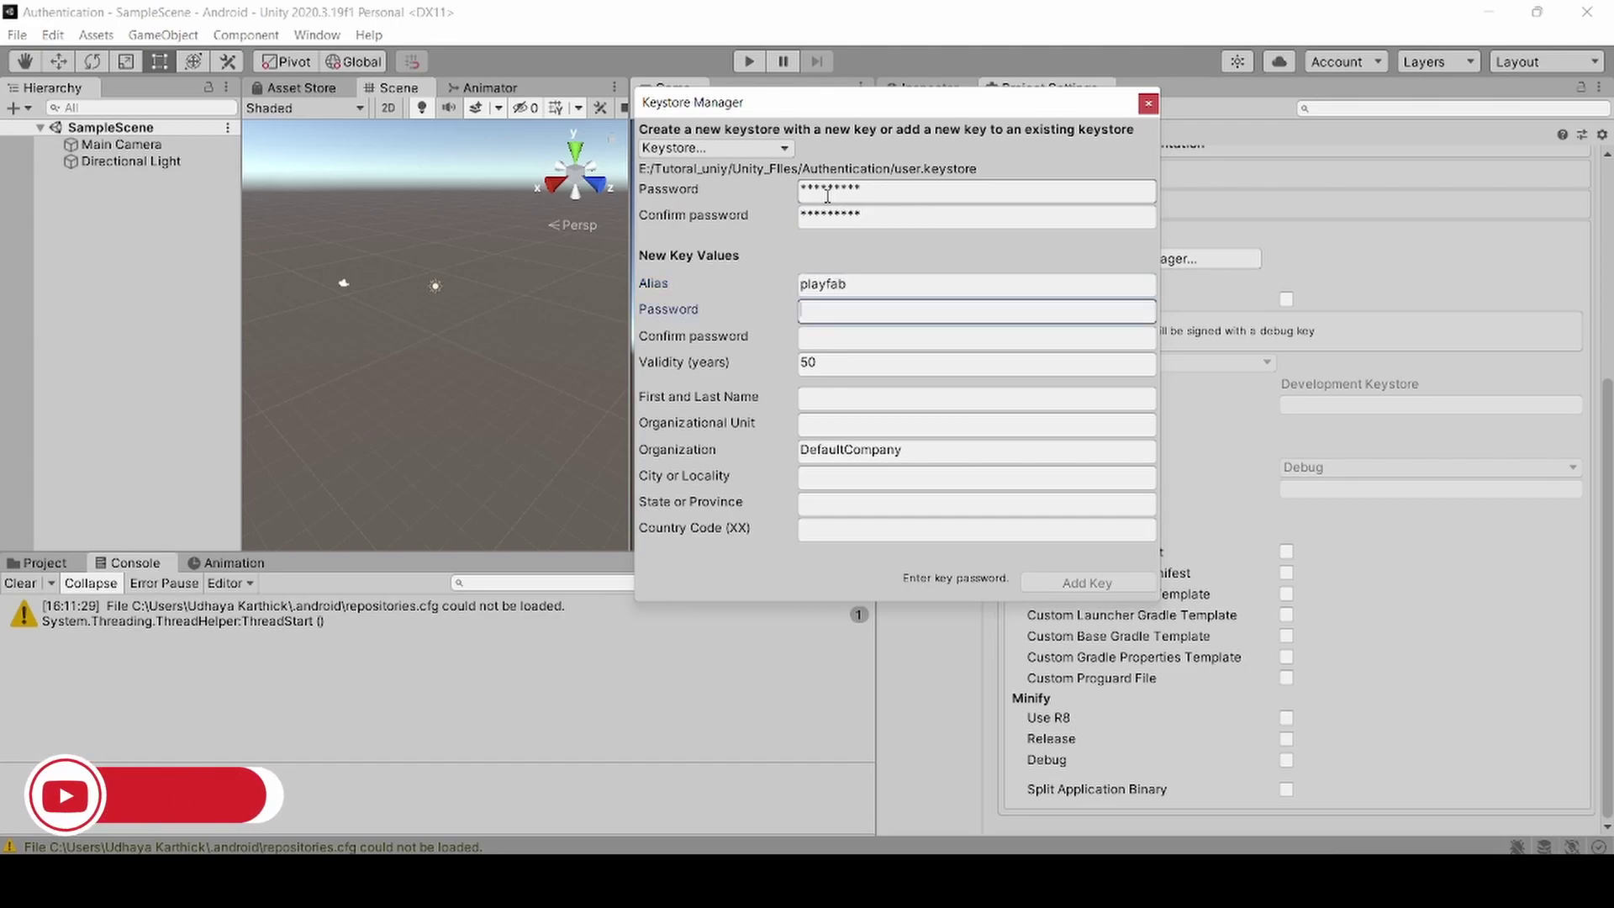
pyautogui.write('*')
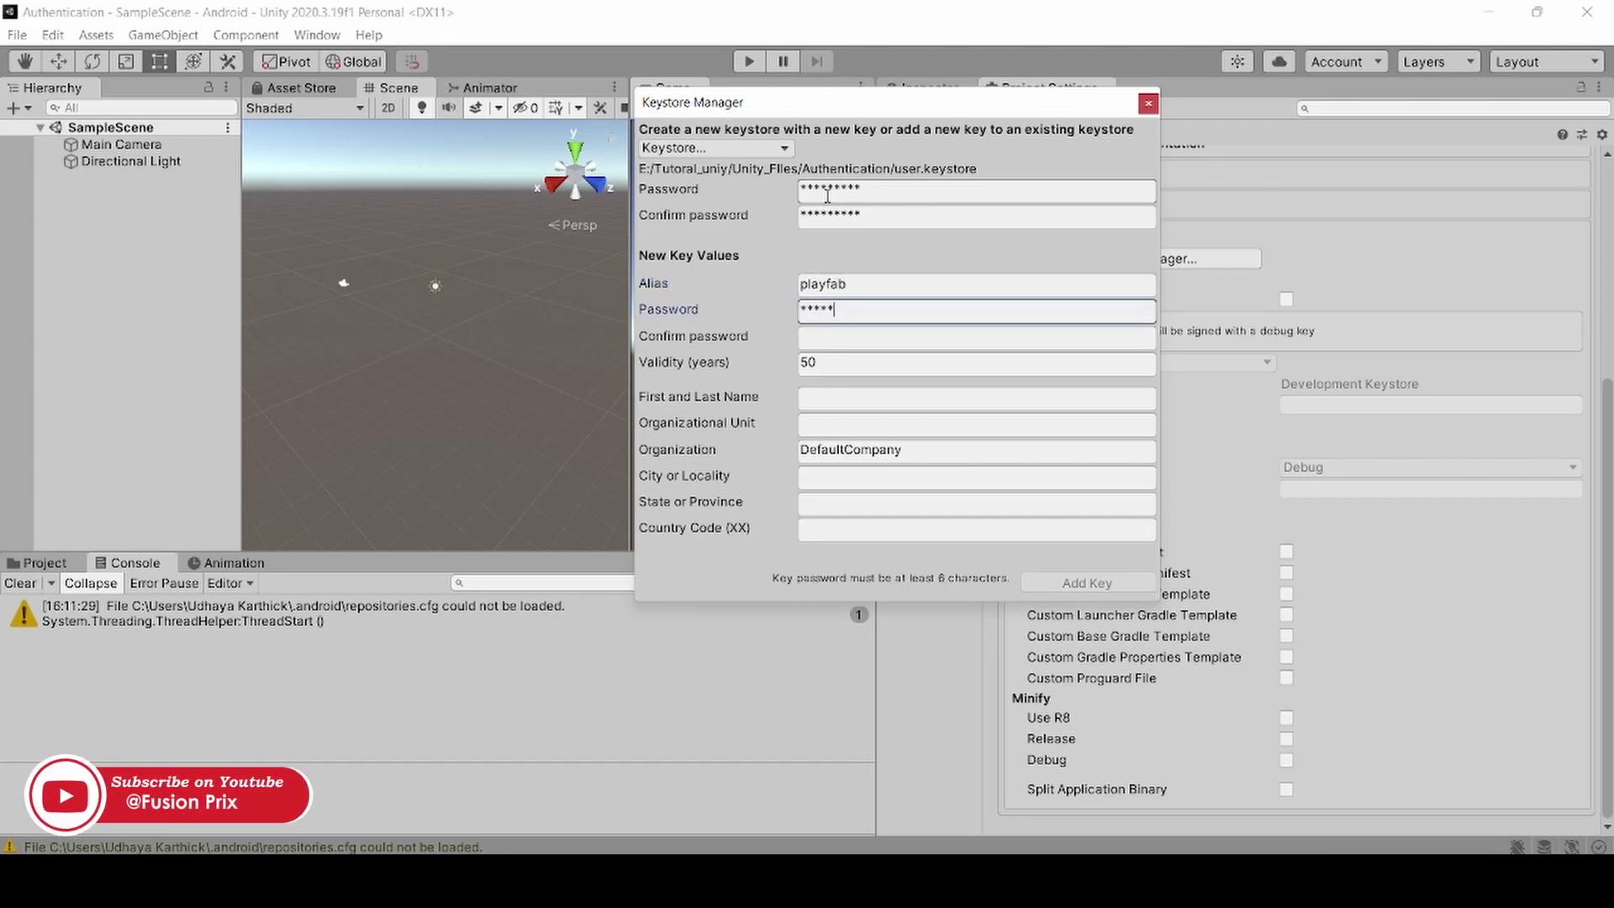
pyautogui.press('Tab')
pyautogui.write('*')
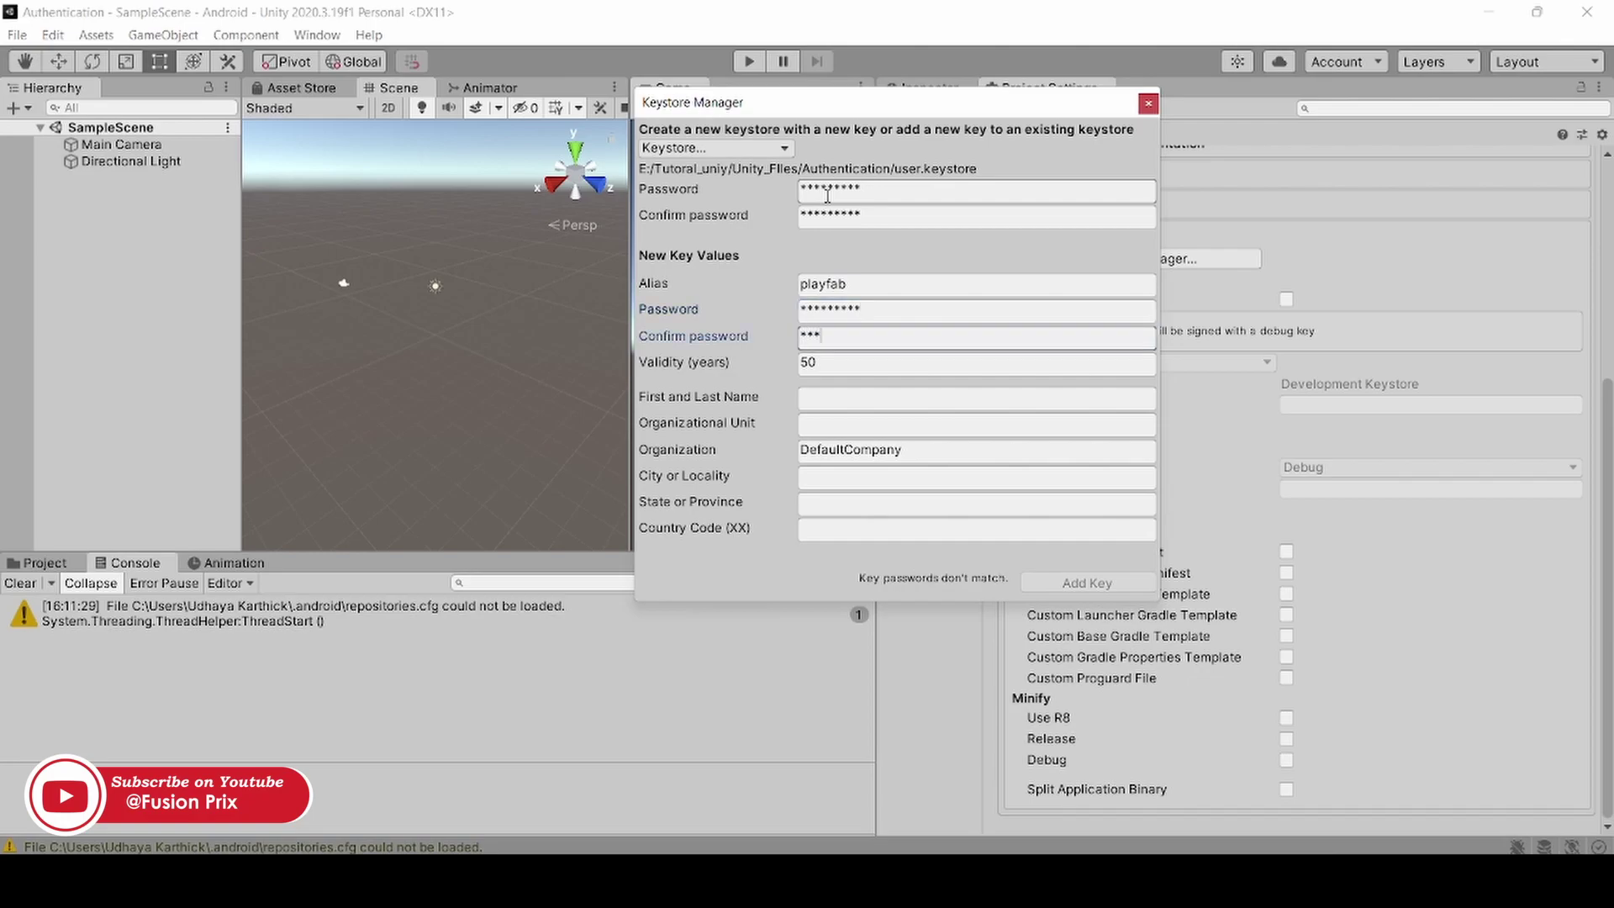
pyautogui.write('********')
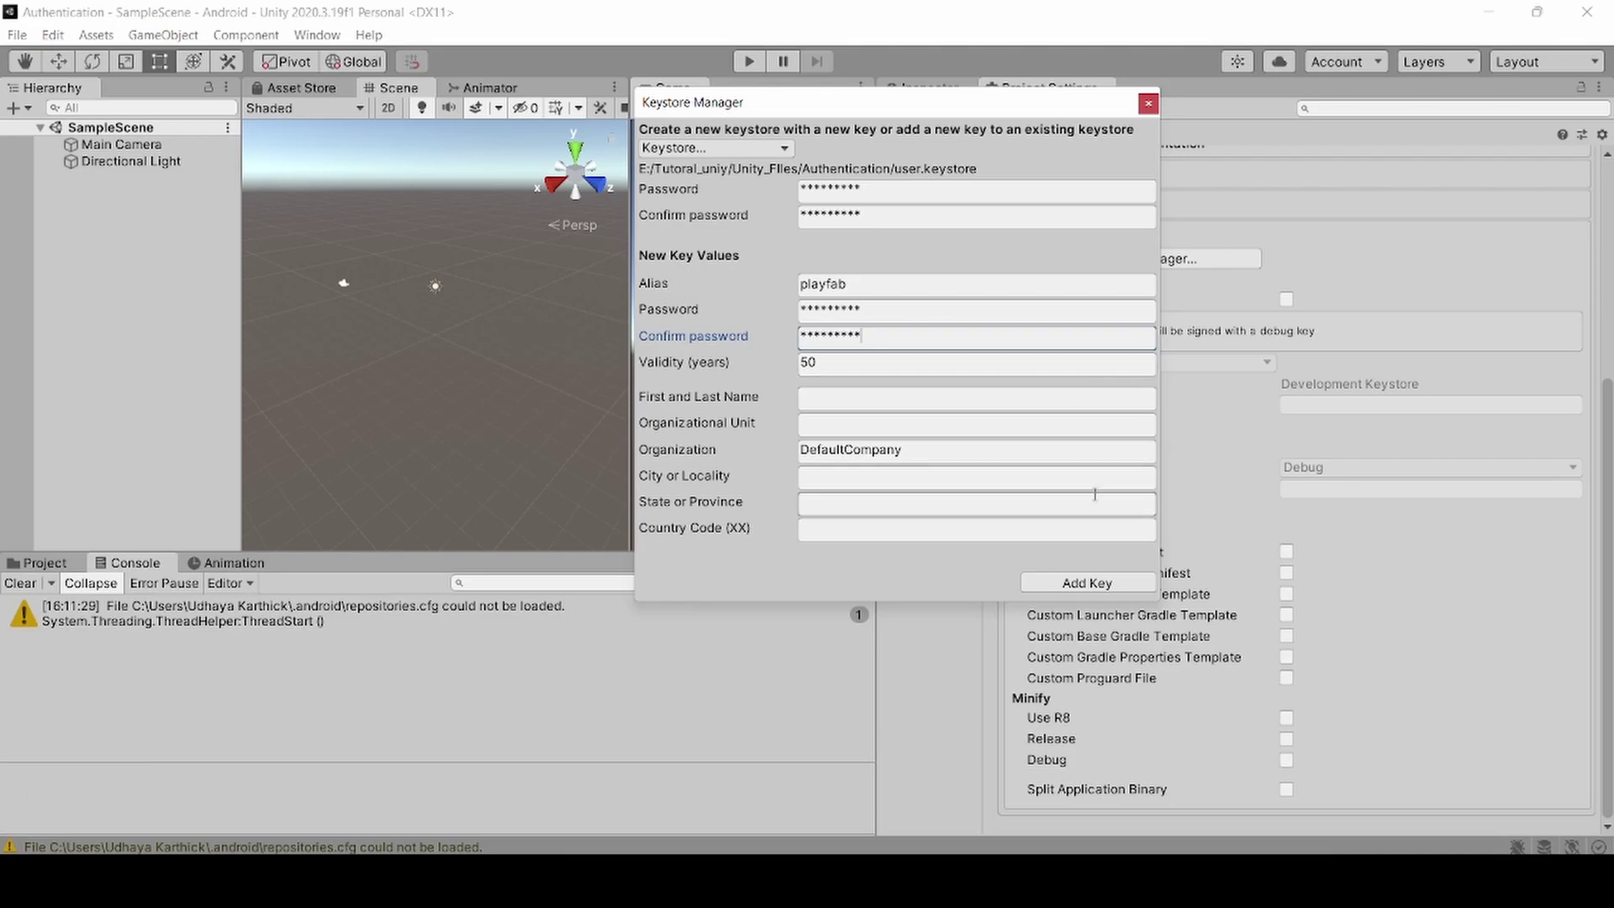
pyautogui.click(1113, 586)
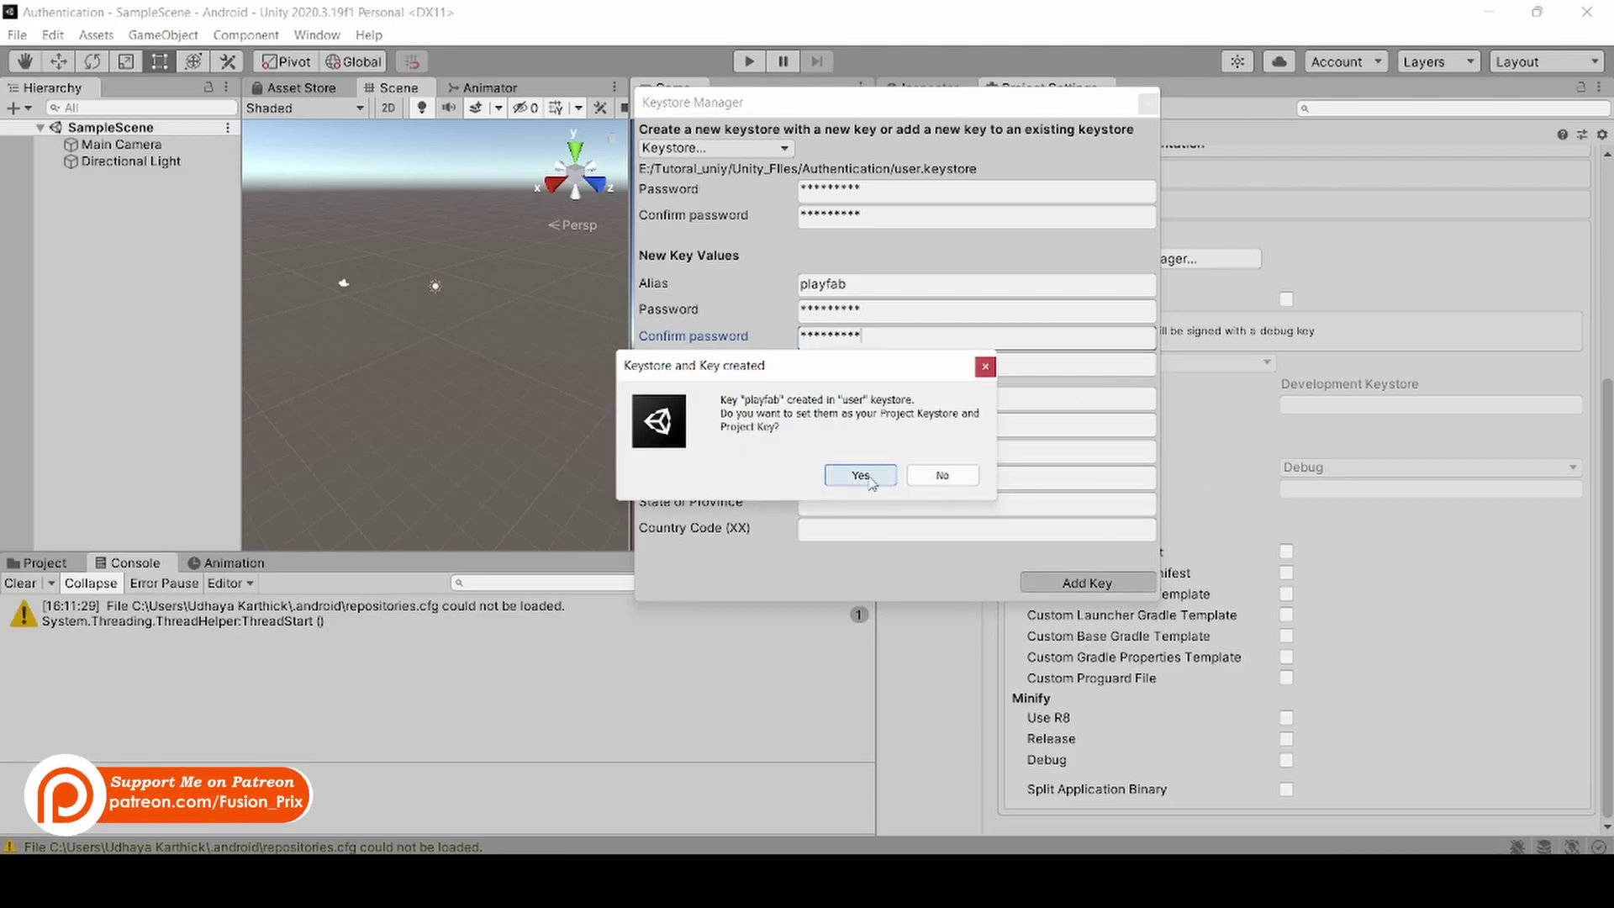
pyautogui.click(865, 473)
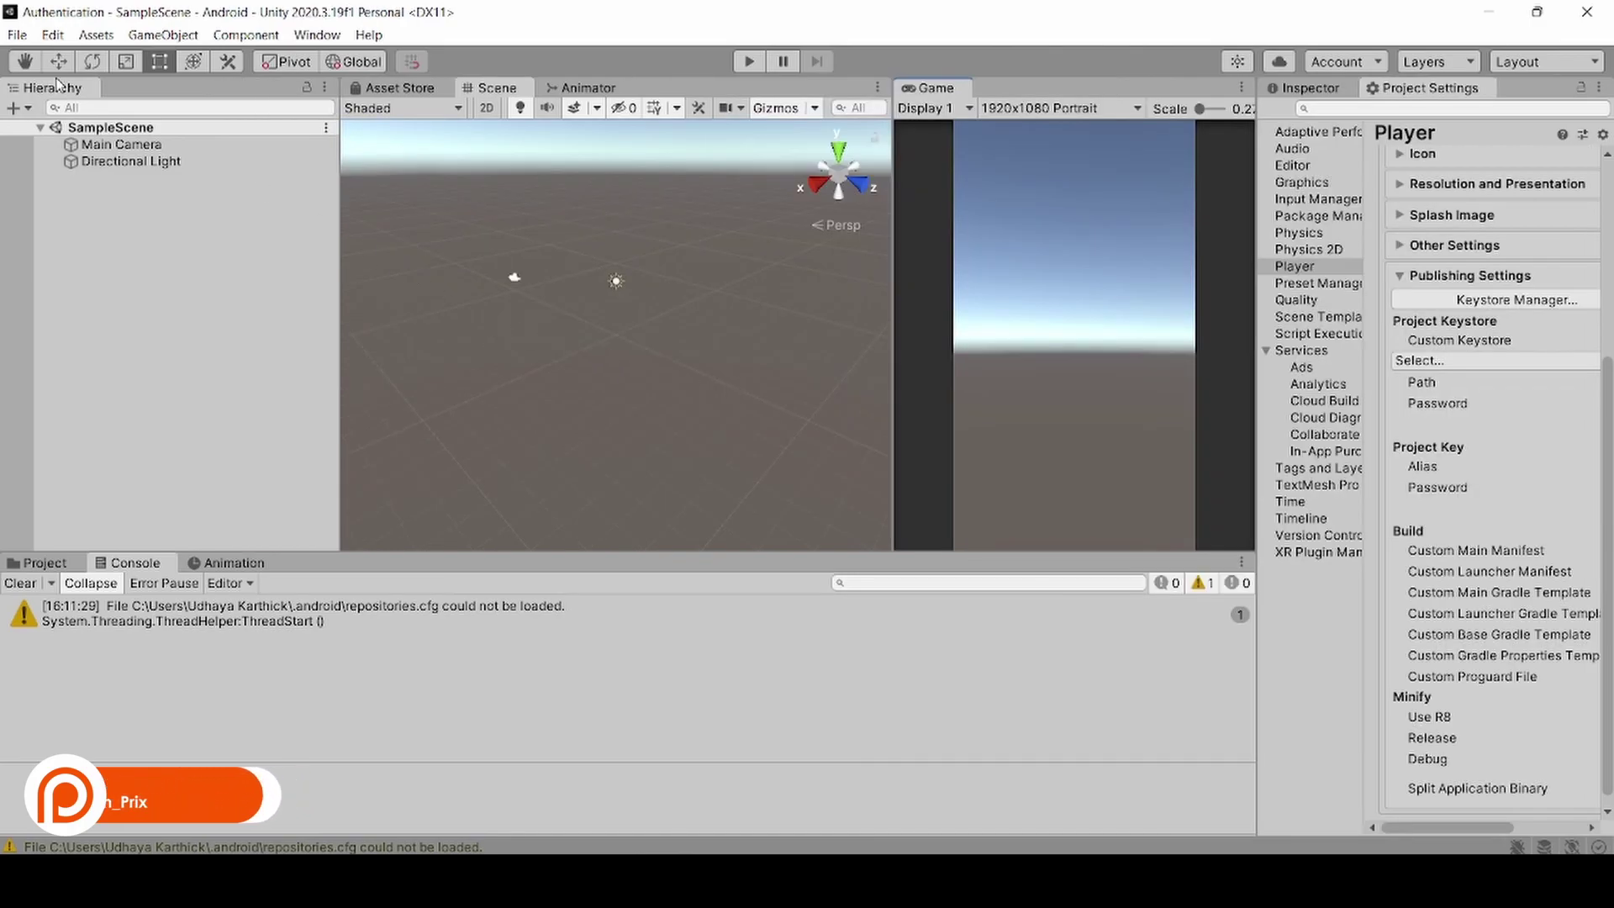
# - Browse a custom package import to E:\unity\Plugins\facebook-unity-sdk-9.0.0
pyautogui.click(96, 35)
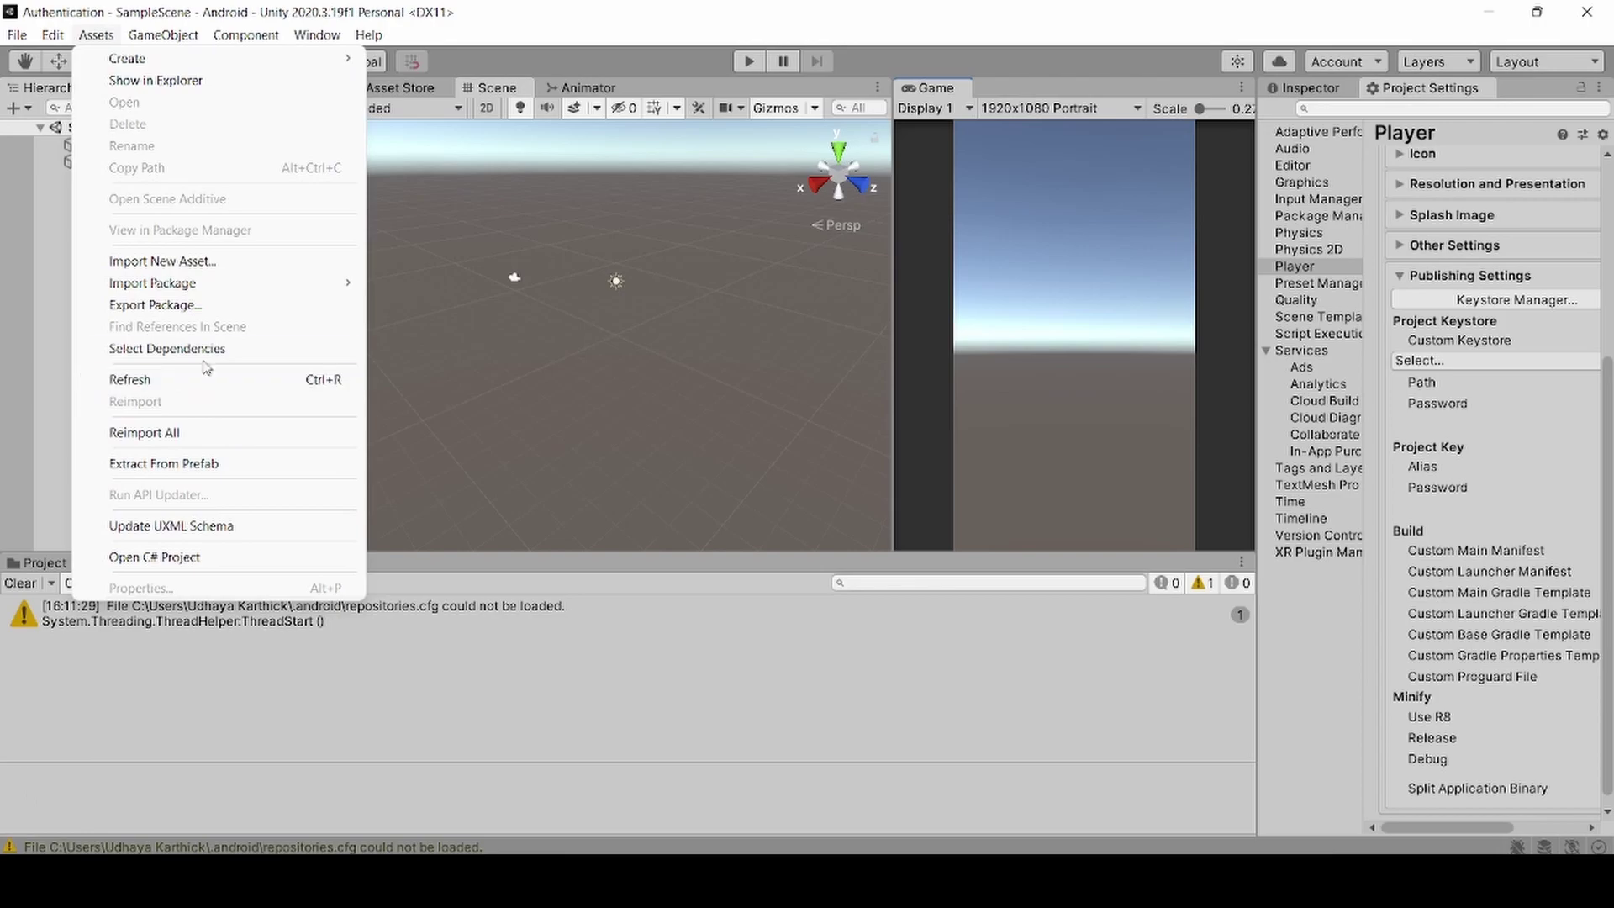
pyautogui.moveTo(209, 283)
pyautogui.click(446, 285)
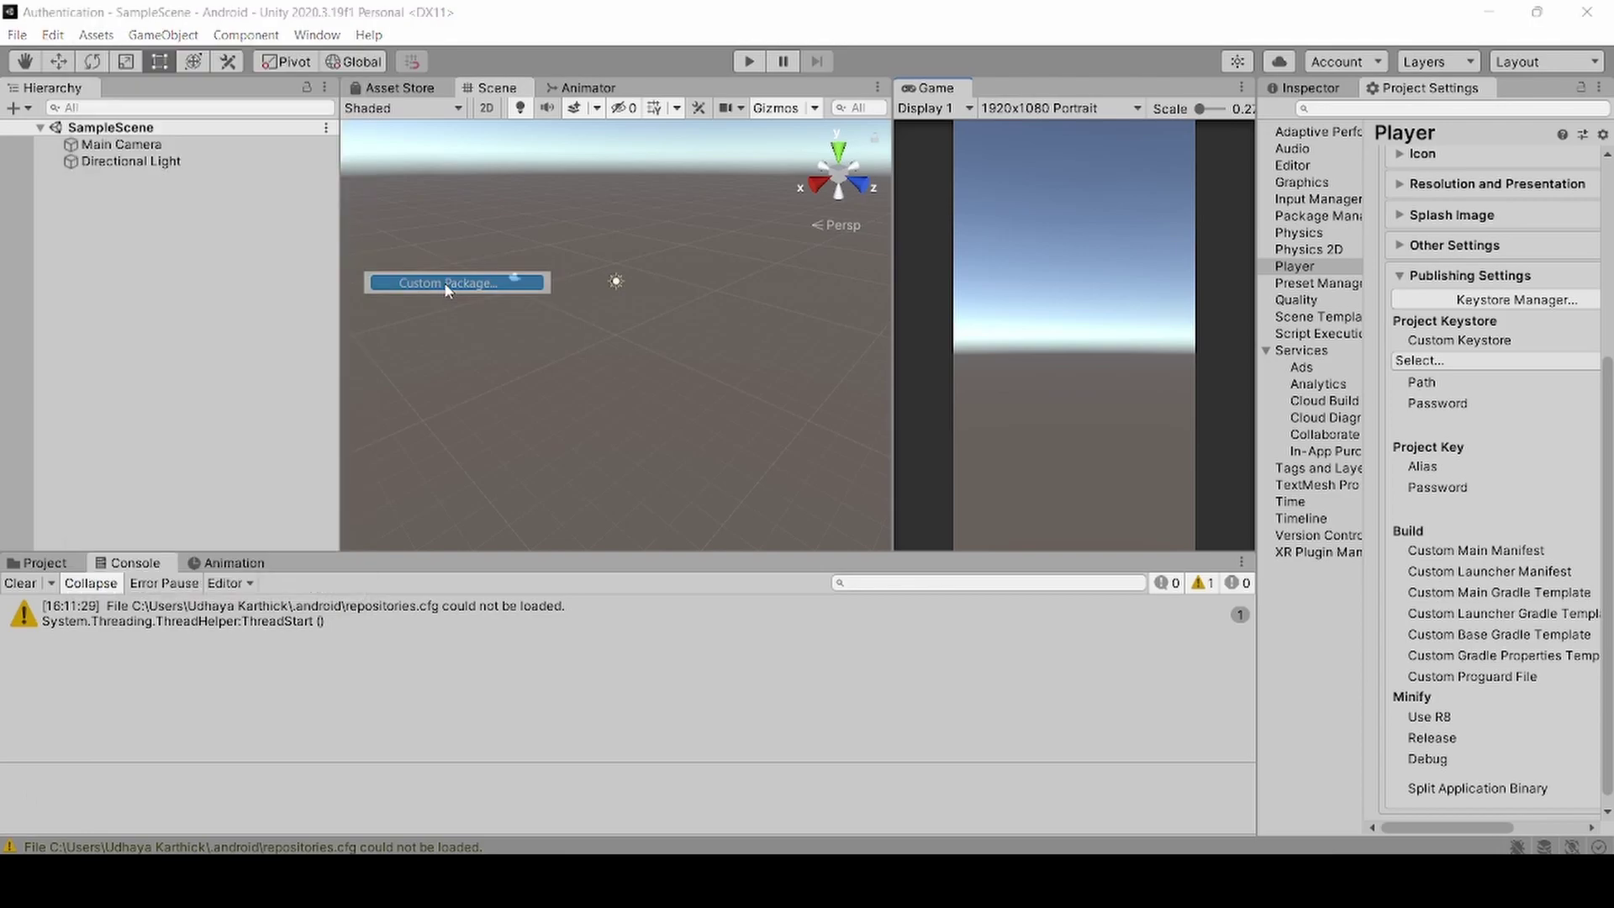
pyautogui.click(811, 141)
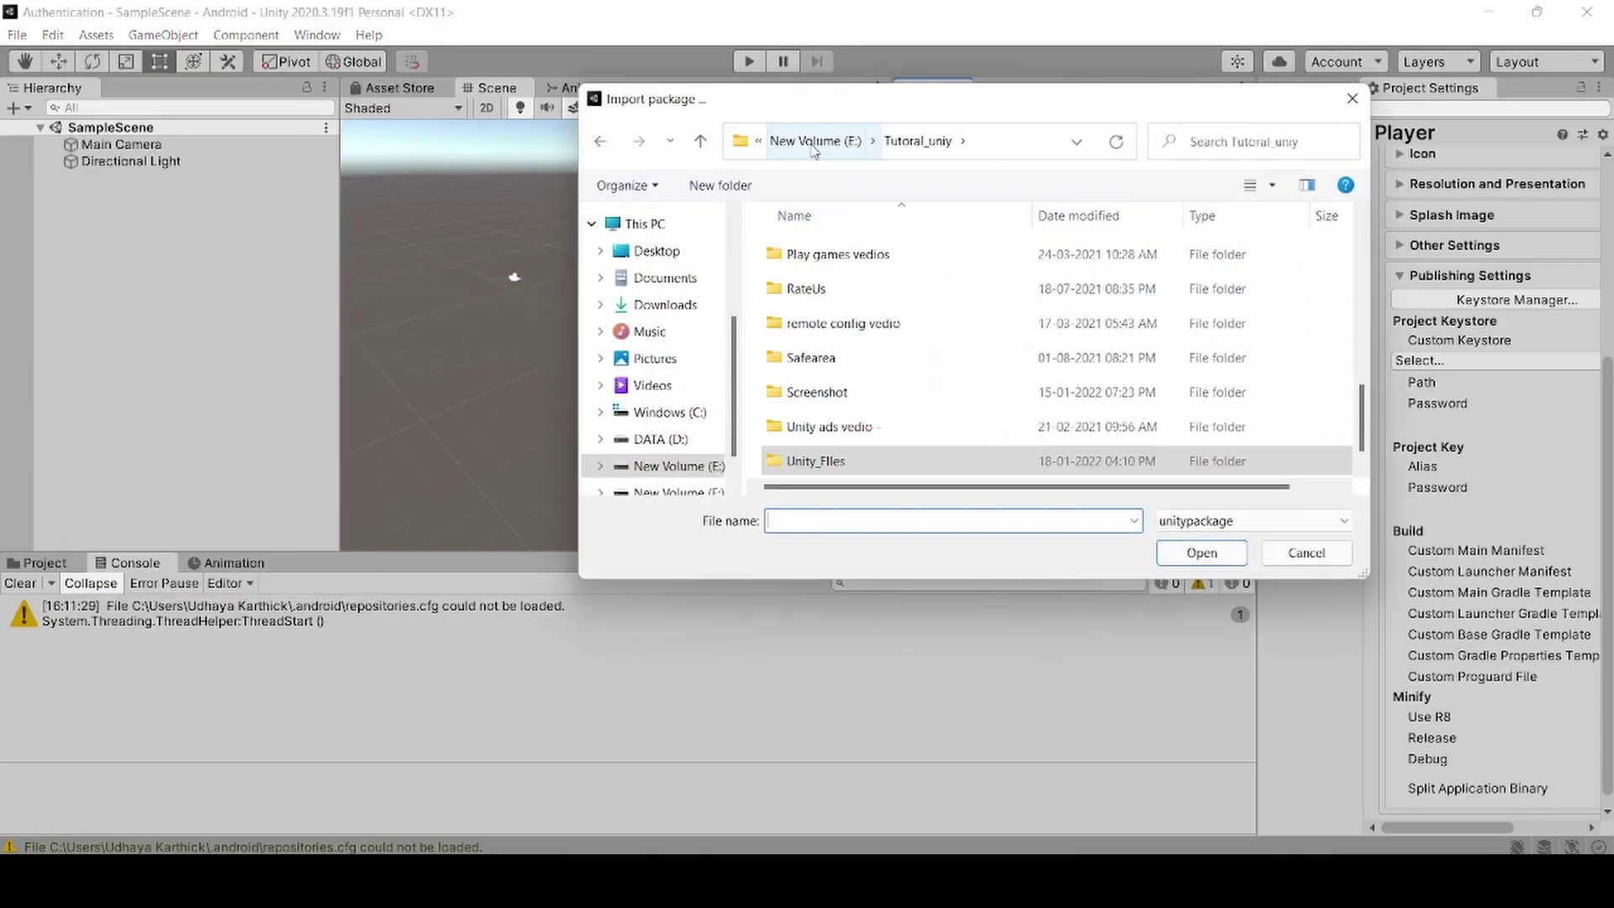
pyautogui.click(810, 143)
pyautogui.doubleClick(844, 325)
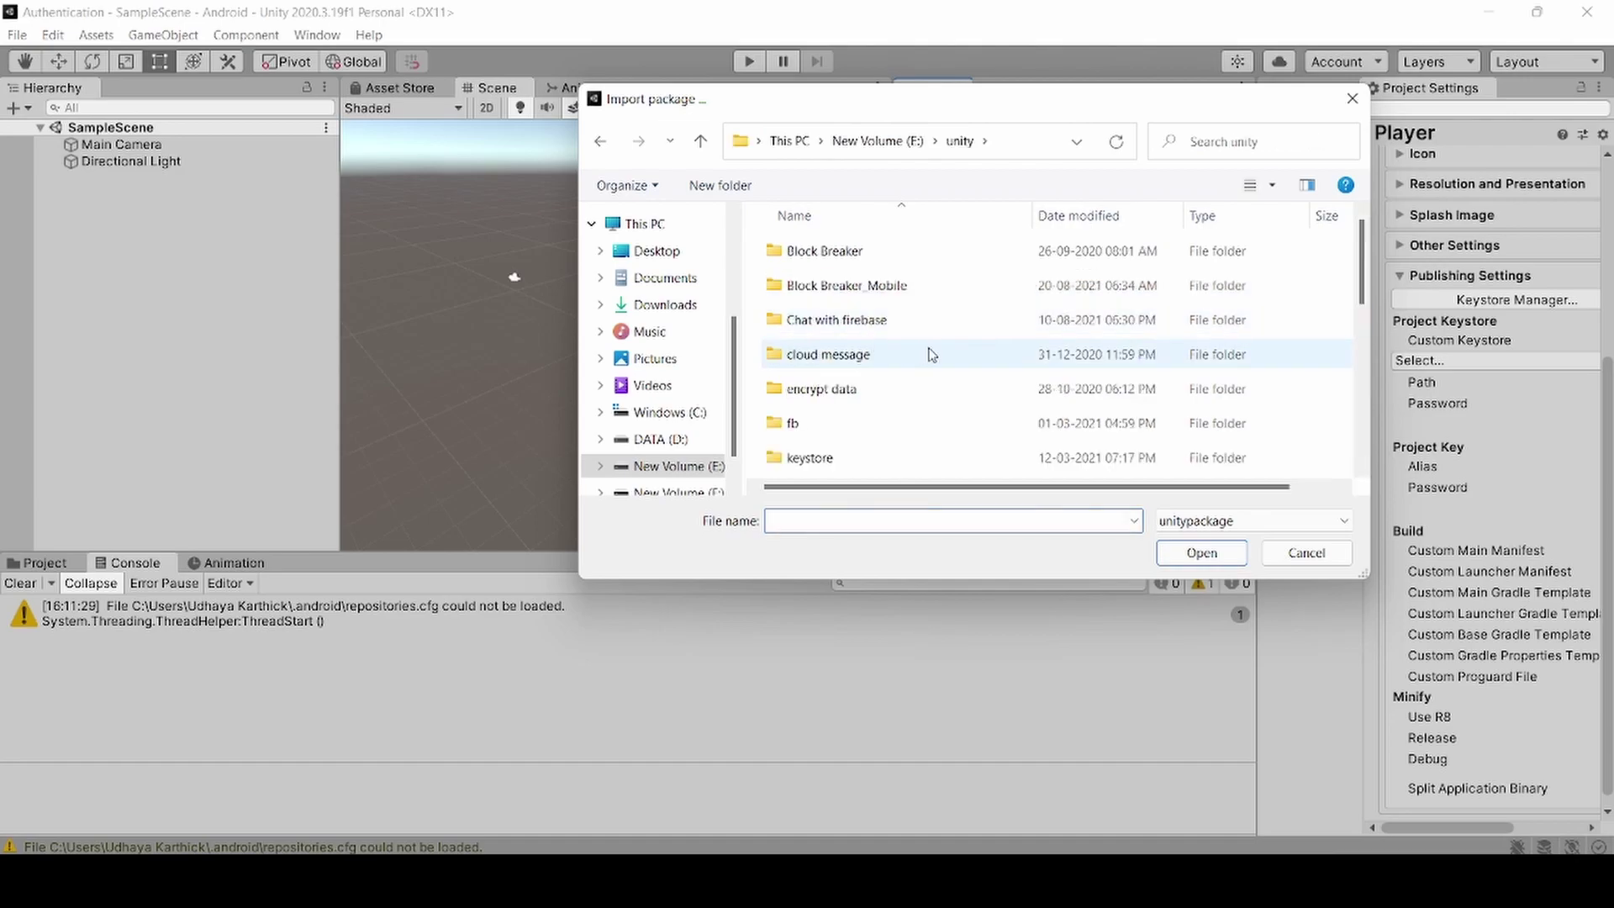
pyautogui.scroll(-2, 931, 354)
pyautogui.doubleClick(865, 389)
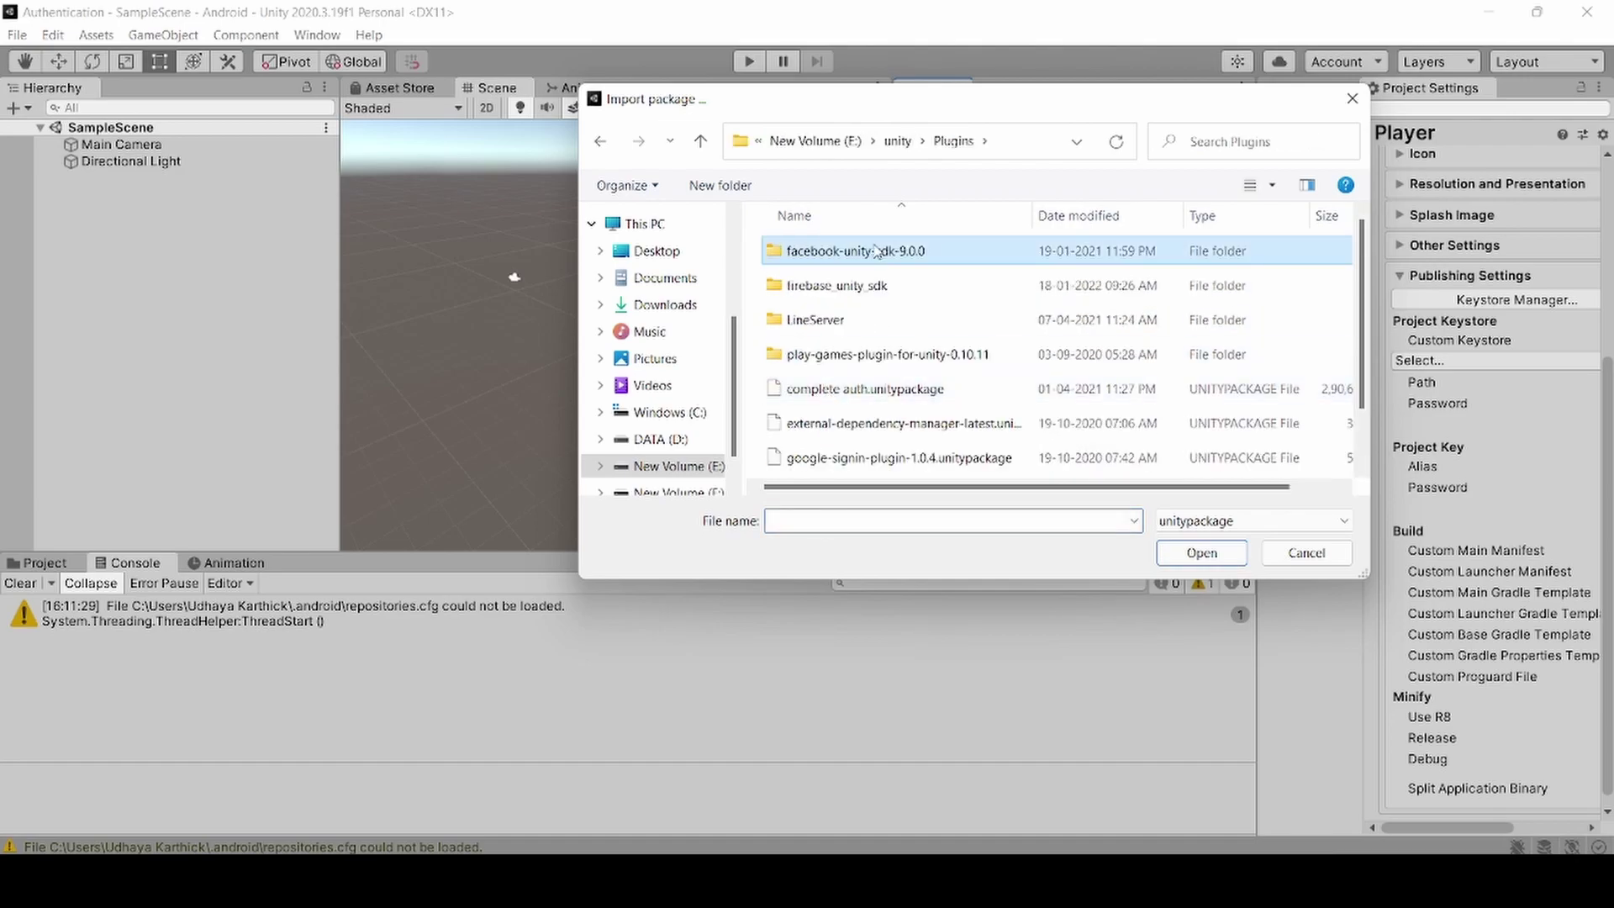
pyautogui.doubleClick(887, 255)
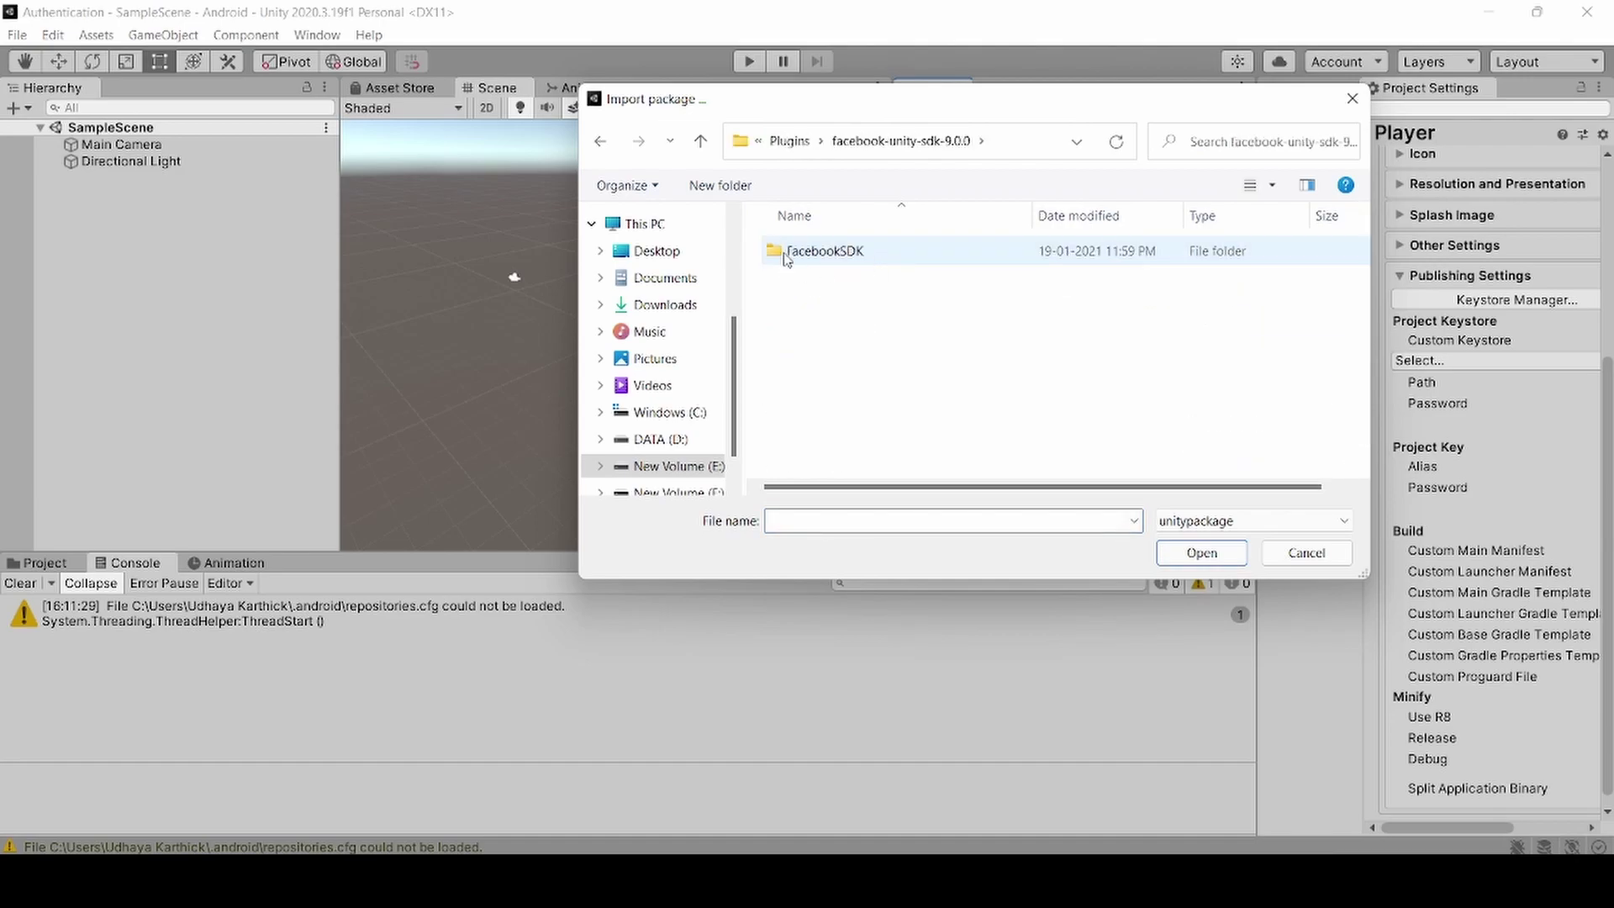
# - Import the facebook-unity-sdk-9.0.0 package from the FacebookSDK folder with all files
pyautogui.click(863, 257)
pyautogui.doubleClick(930, 260)
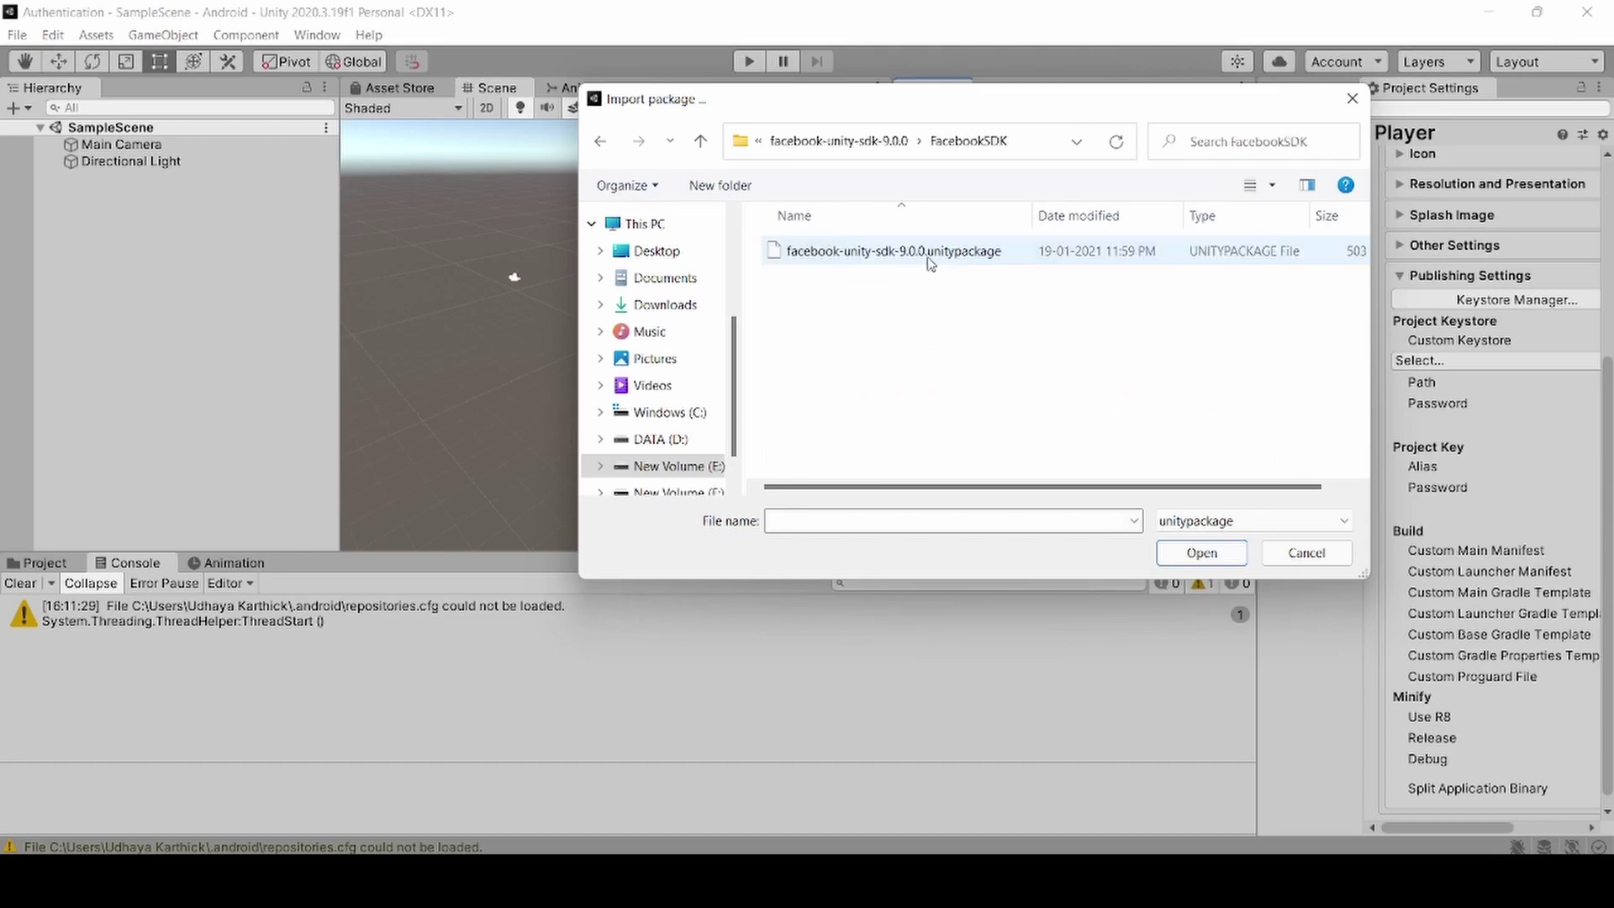
pyautogui.click(842, 252)
pyautogui.click(1210, 552)
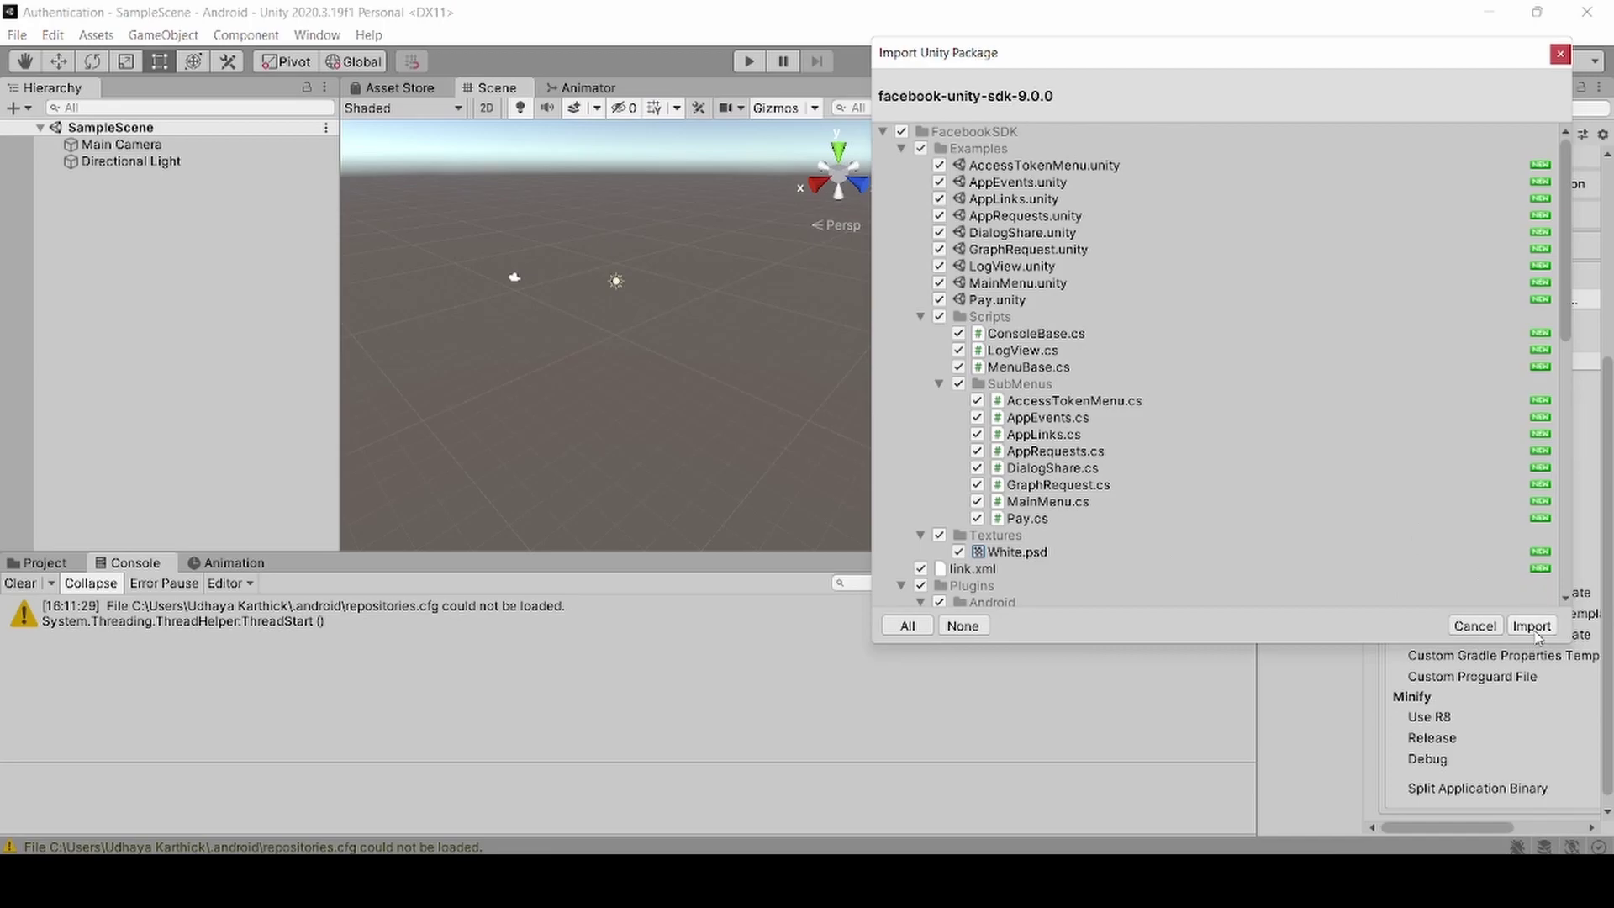
pyautogui.click(1532, 627)
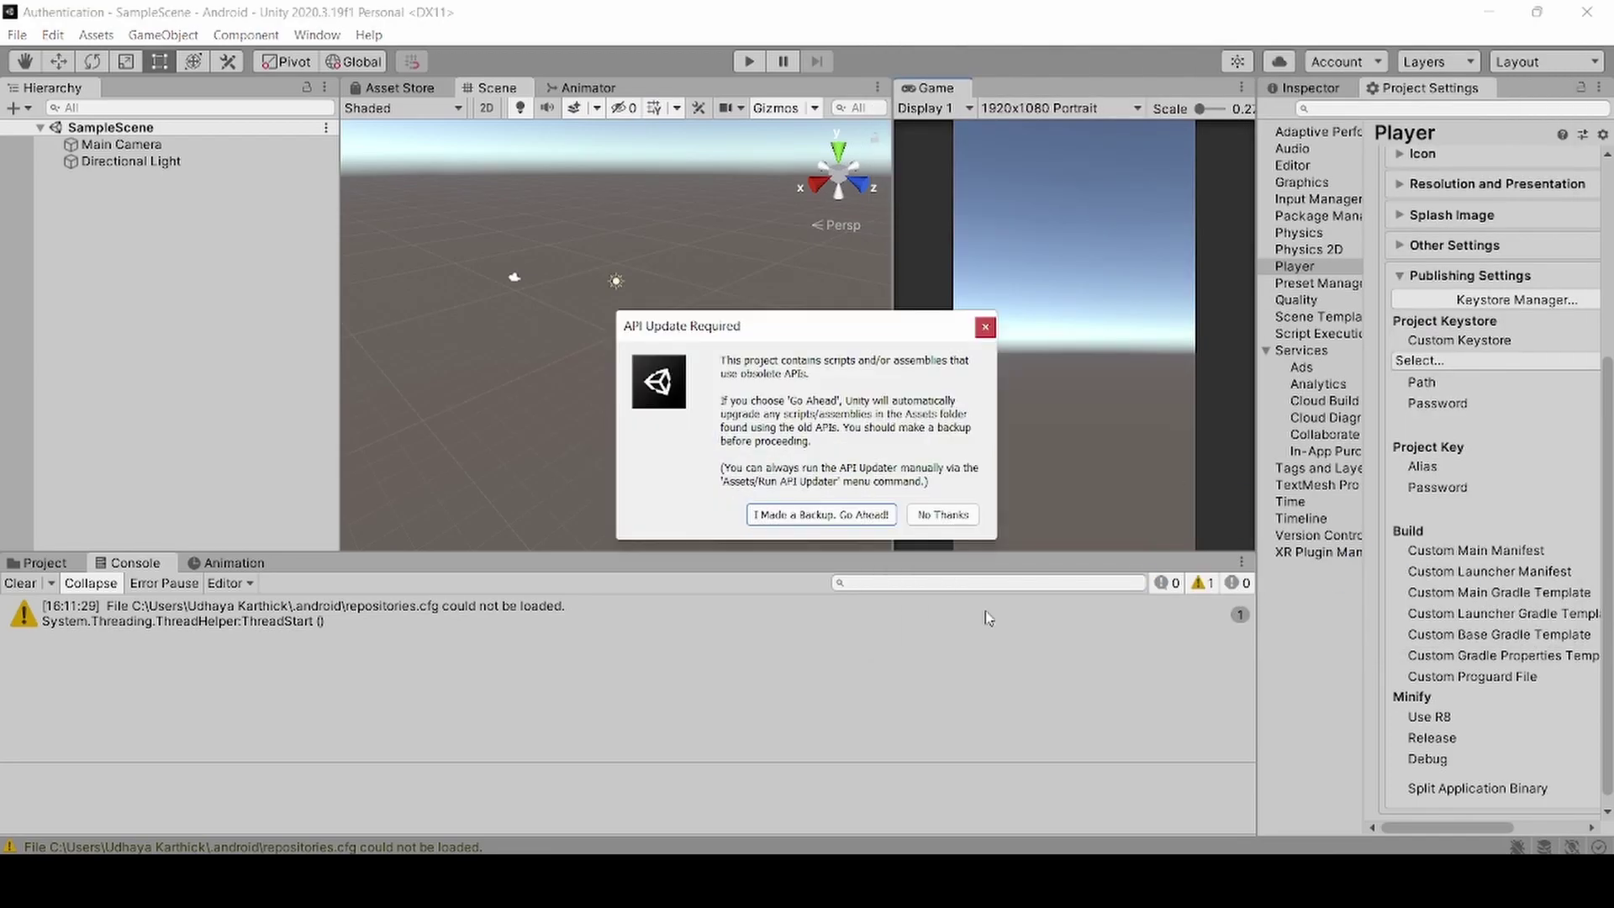
# - Decline the obsolete API upgrade and close the finished Android dependency resolution window
pyautogui.click(942, 515)
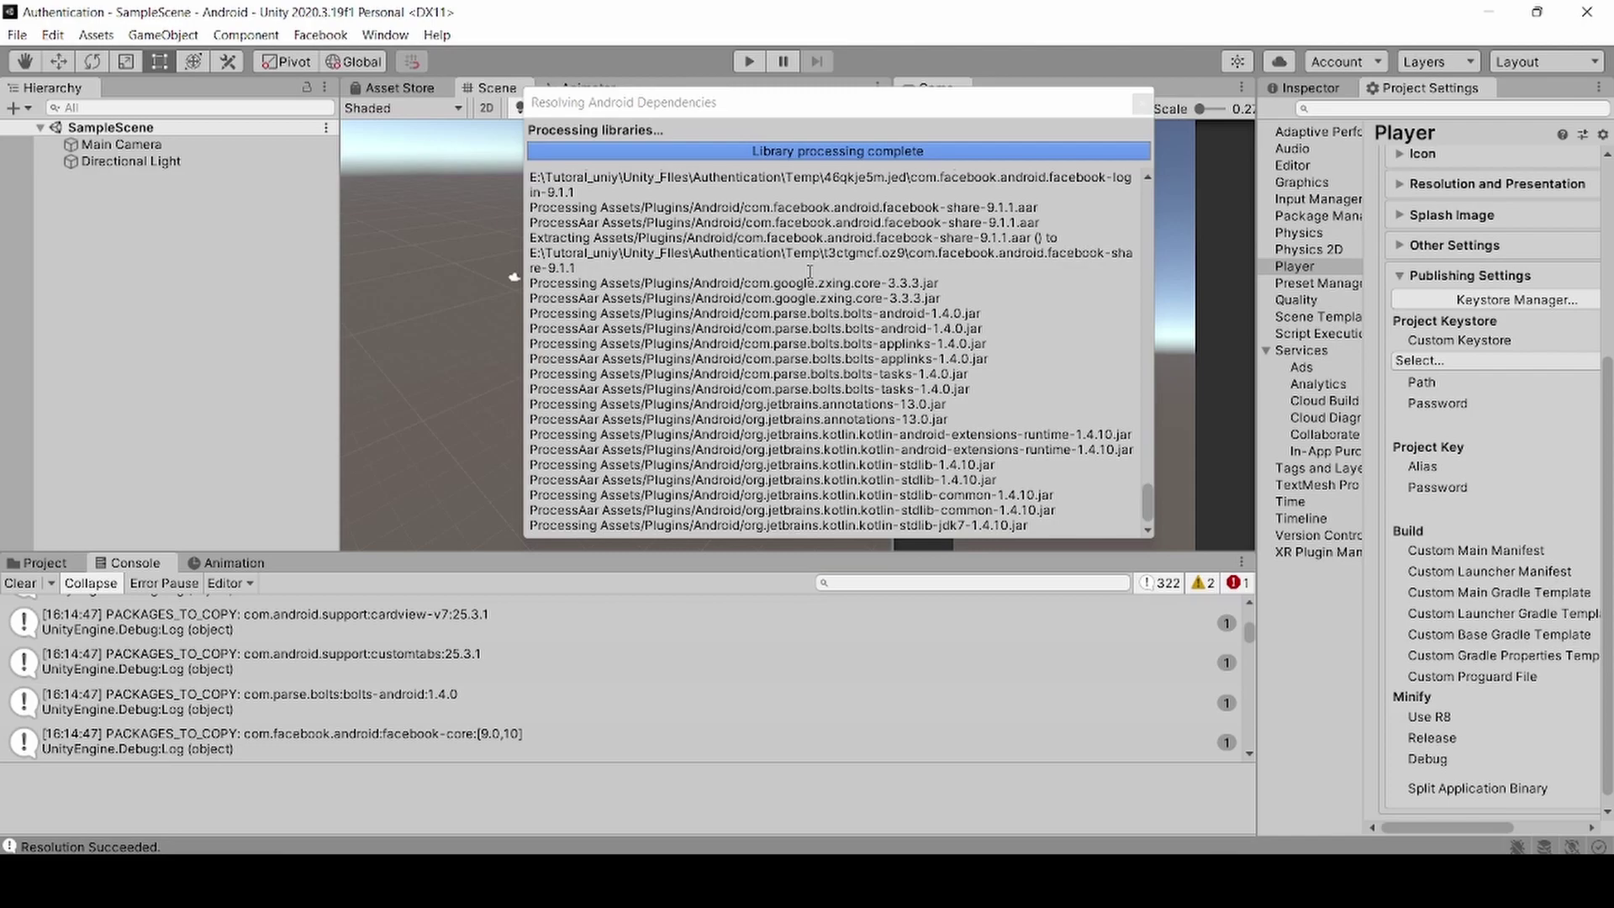
pyautogui.click(1141, 105)
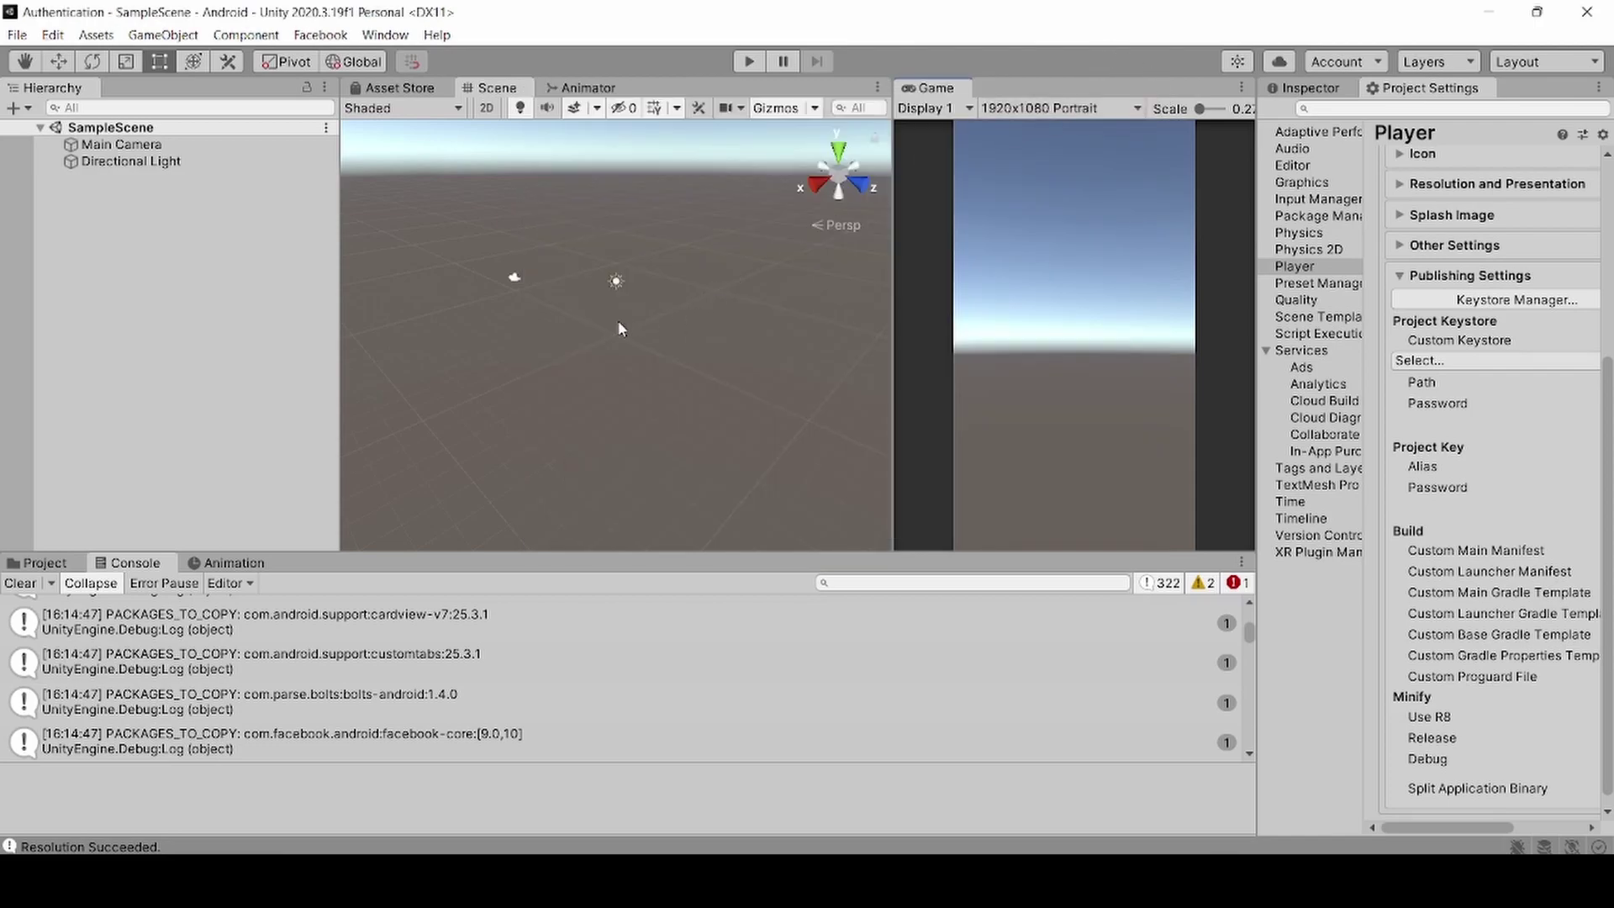
# - Import UnitySDK.unitypackage from E:\unity\Plugins with all PlayFabSDK files and view the Project assets
pyautogui.click(97, 36)
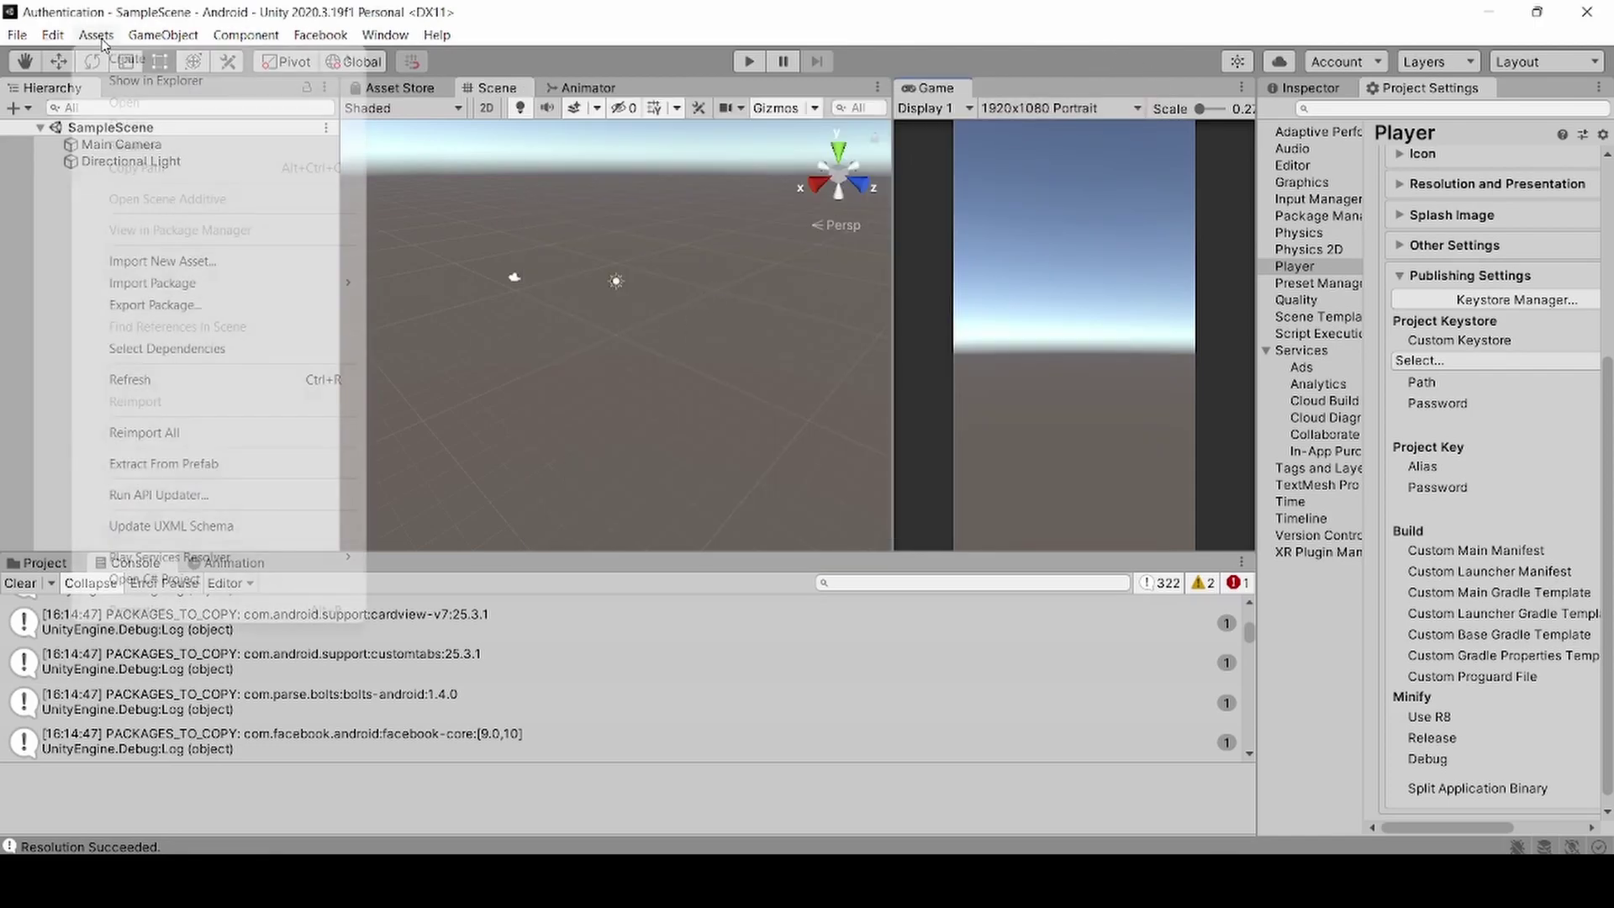
pyautogui.moveTo(169, 288)
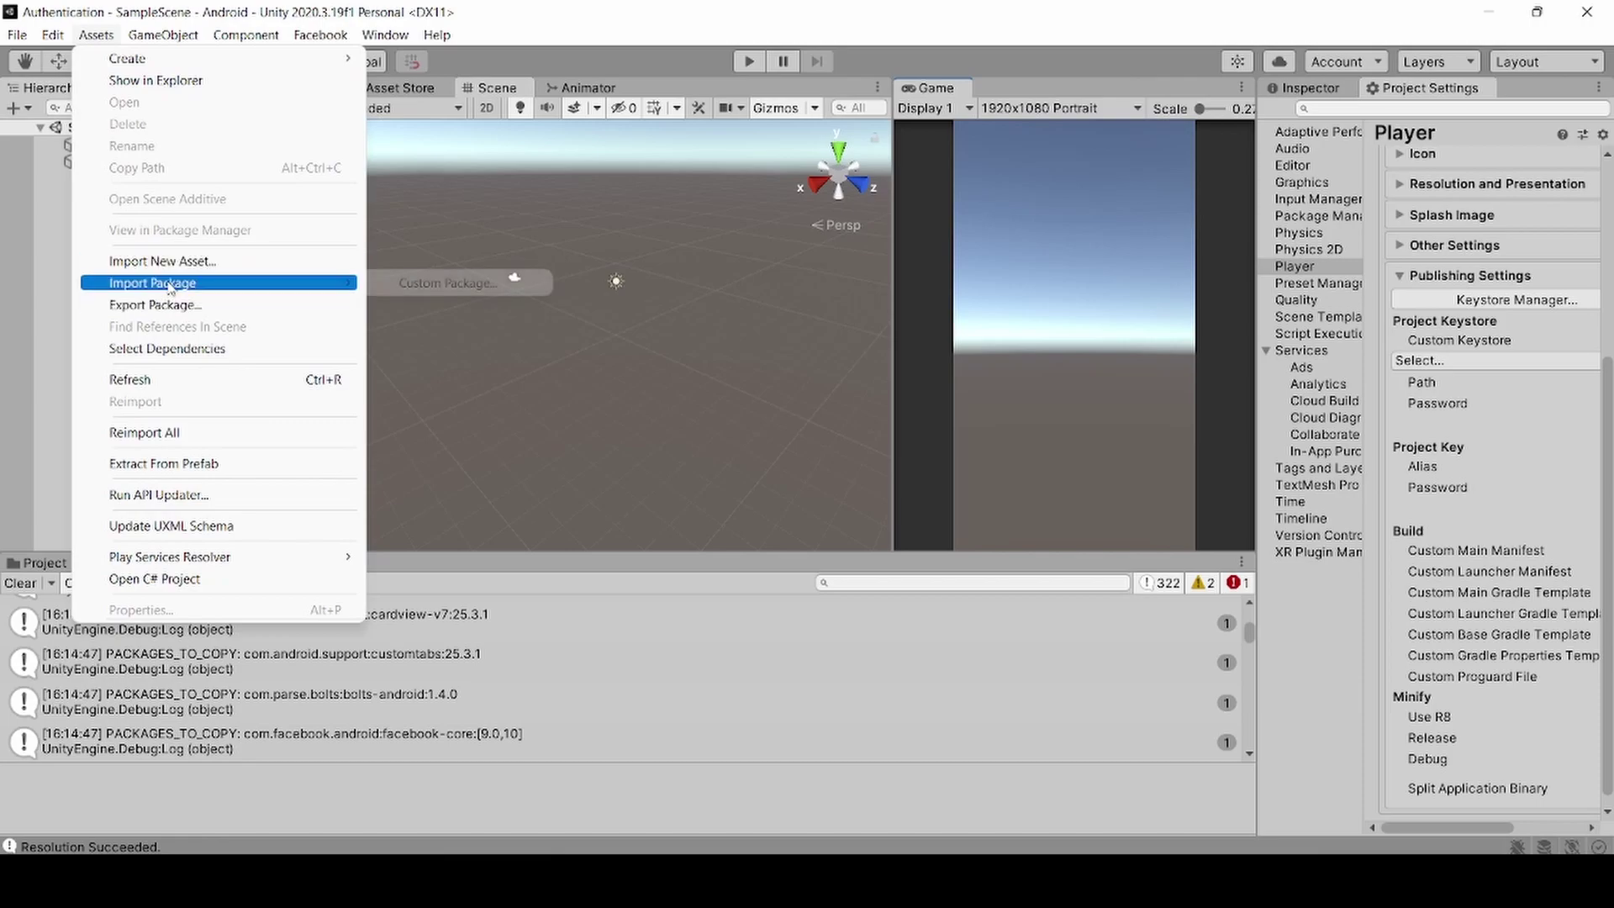
pyautogui.click(458, 283)
pyautogui.click(868, 144)
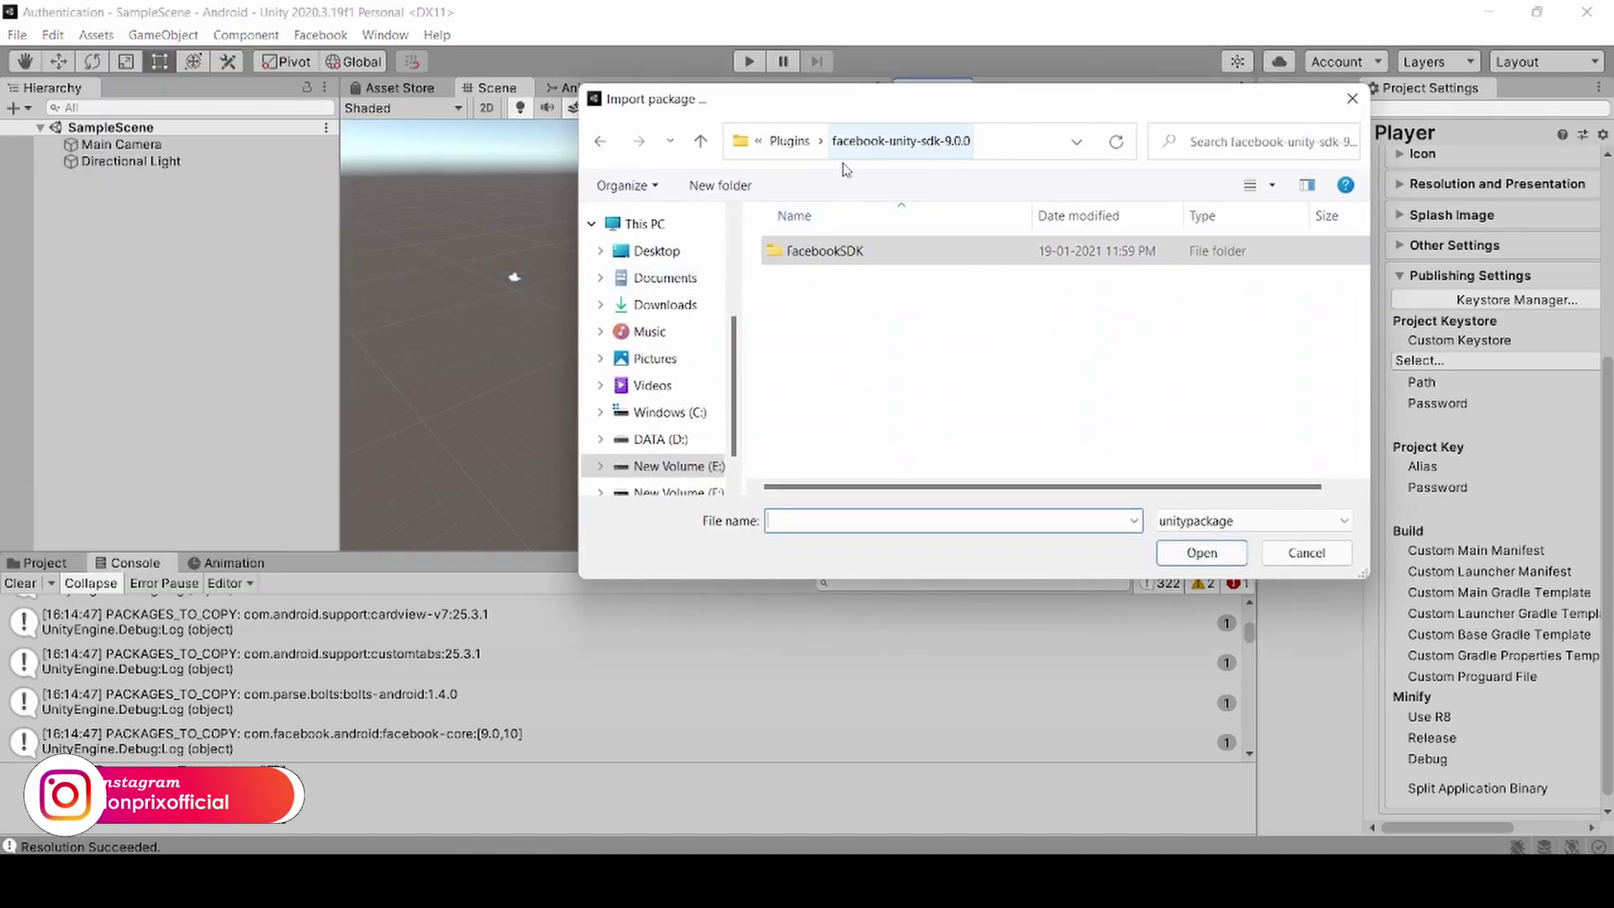
pyautogui.click(786, 141)
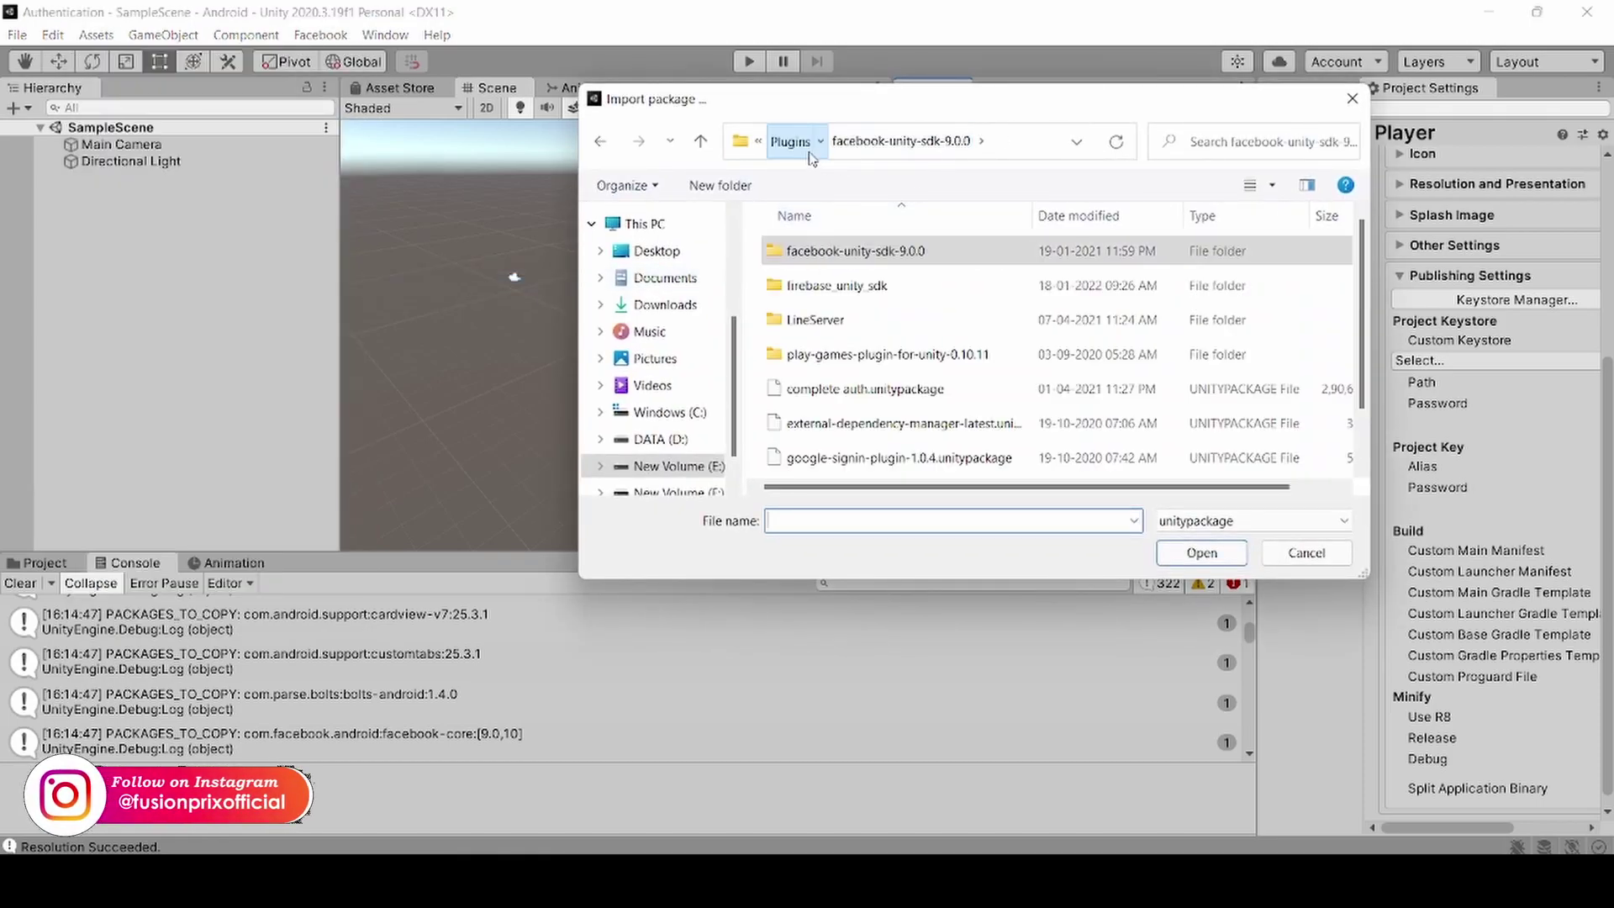
pyautogui.scroll(-1, 904, 420)
pyautogui.click(892, 430)
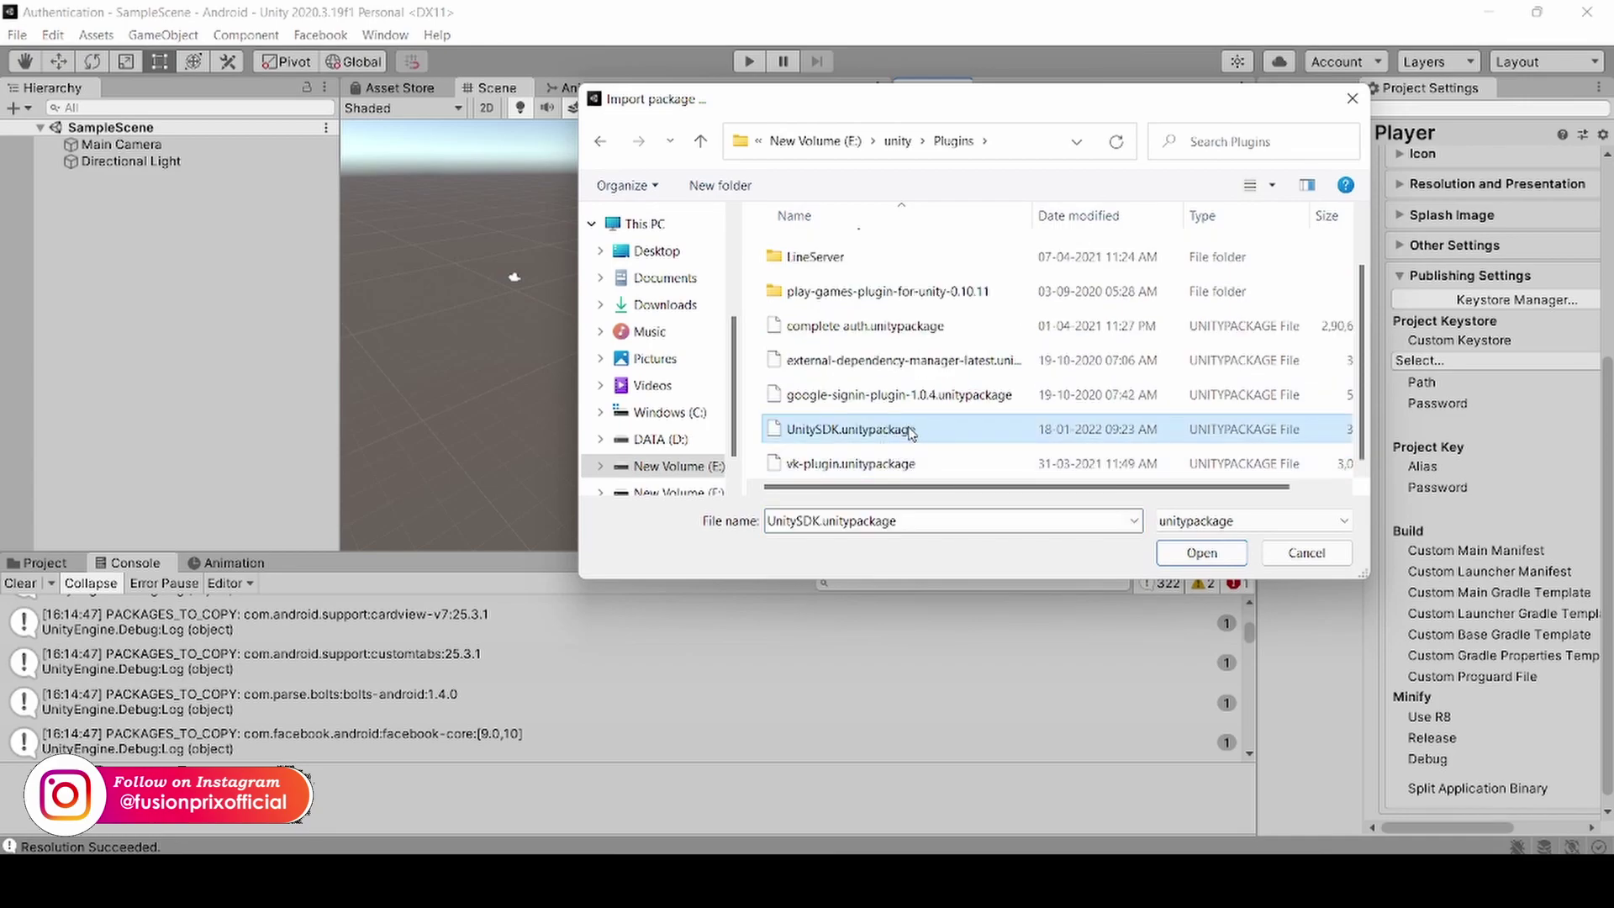
pyautogui.click(1200, 553)
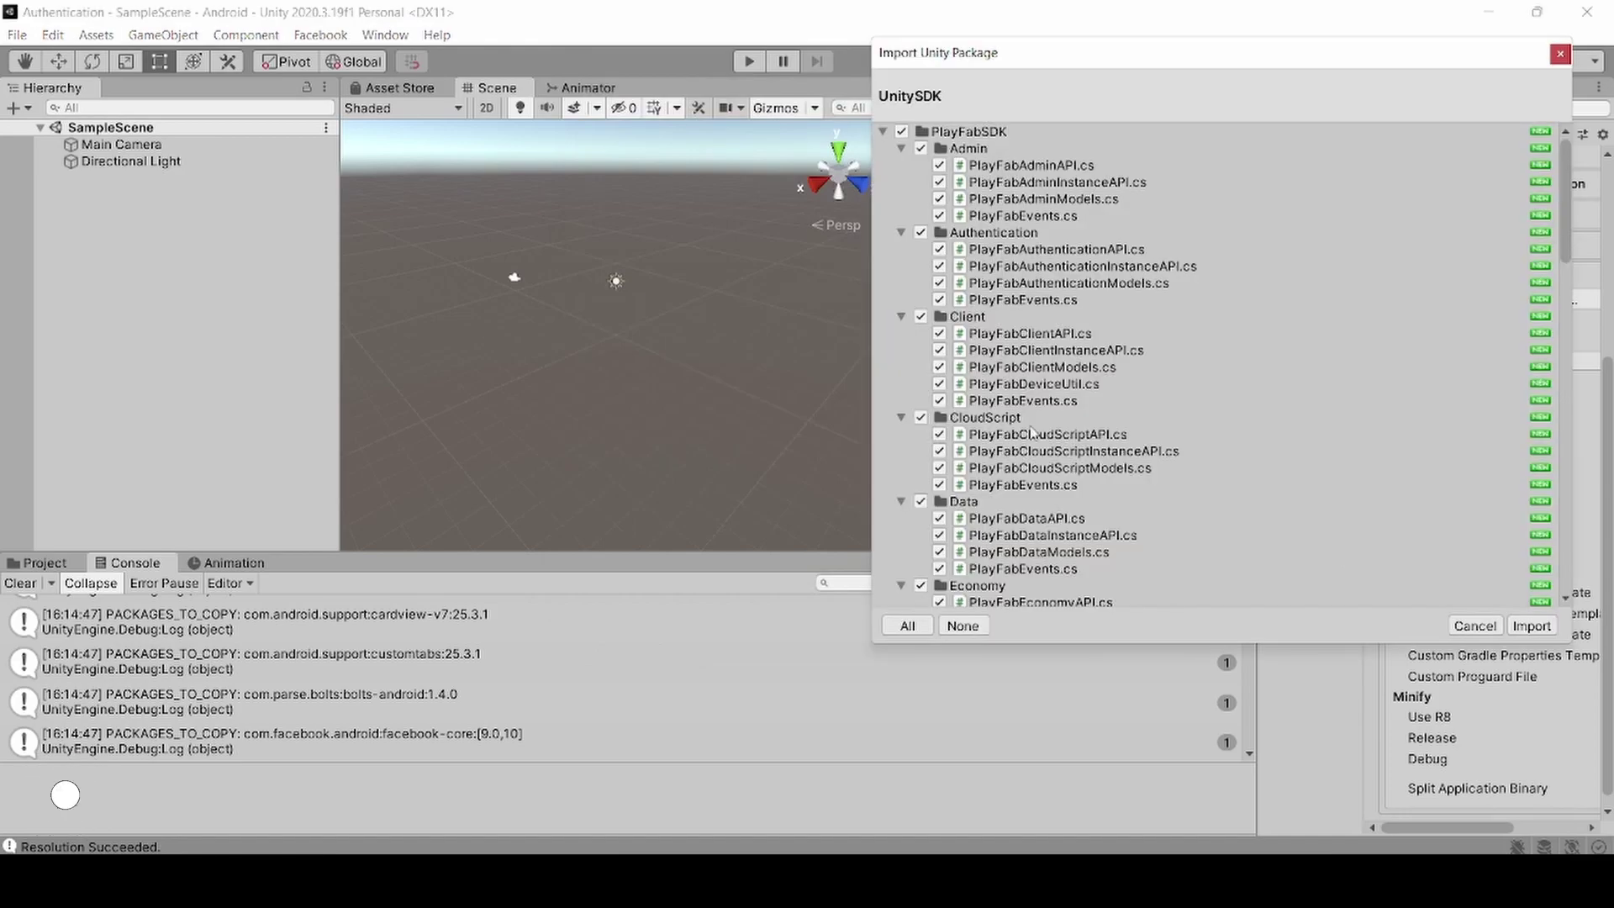
pyautogui.click(1528, 626)
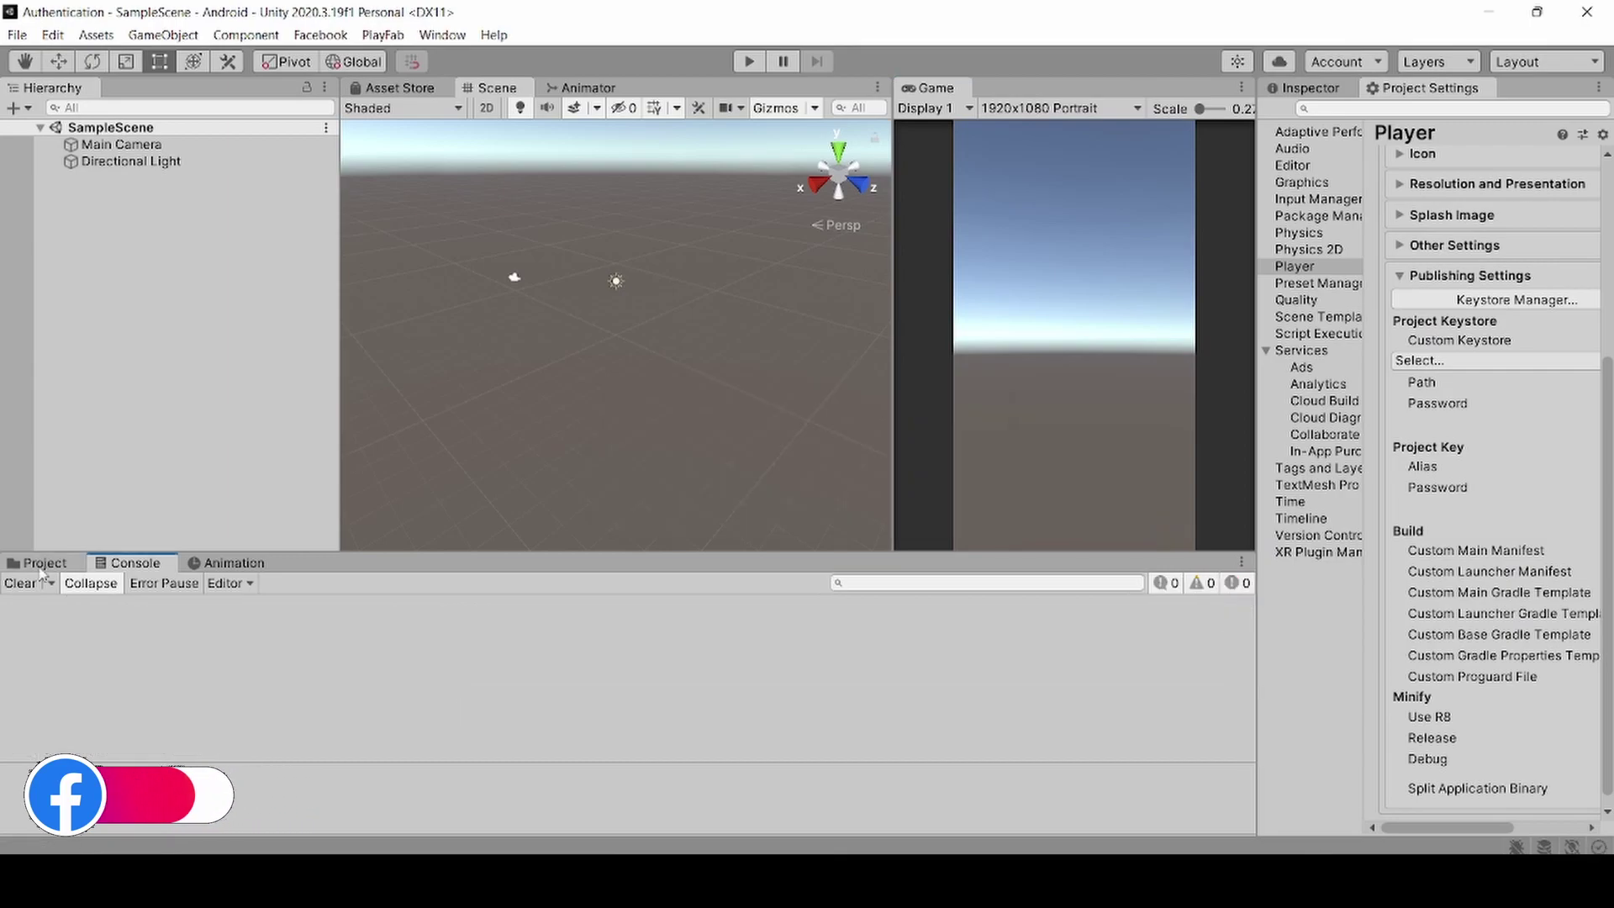
pyautogui.click(42, 565)
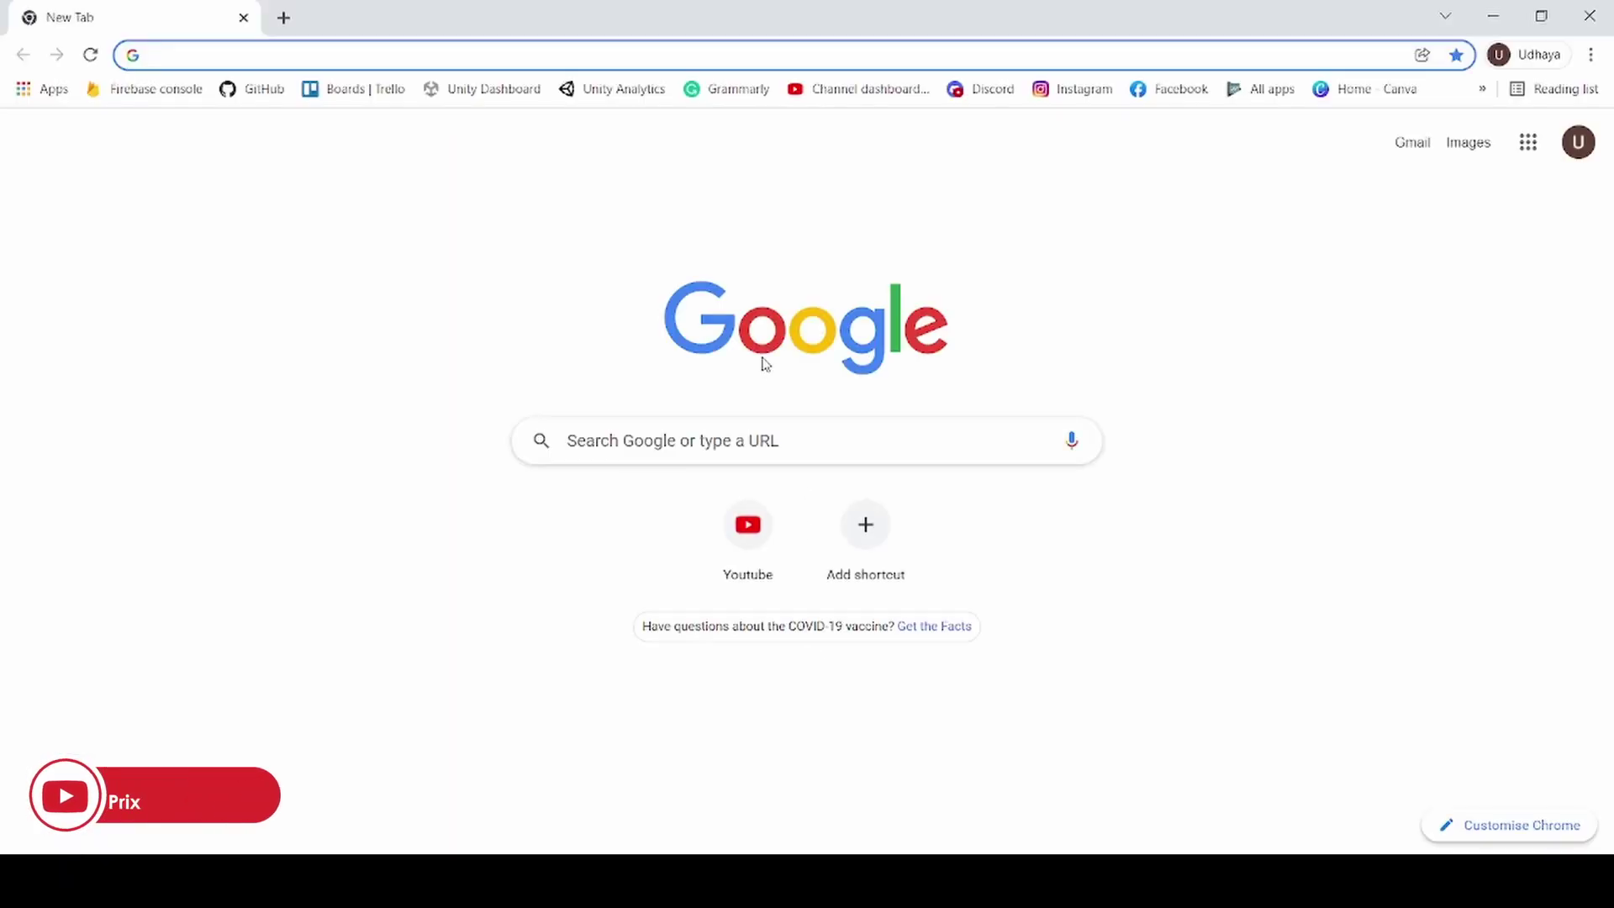
# - Go to developer.facebook.com, open My Apps and start Create App
pyautogui.write('dev')
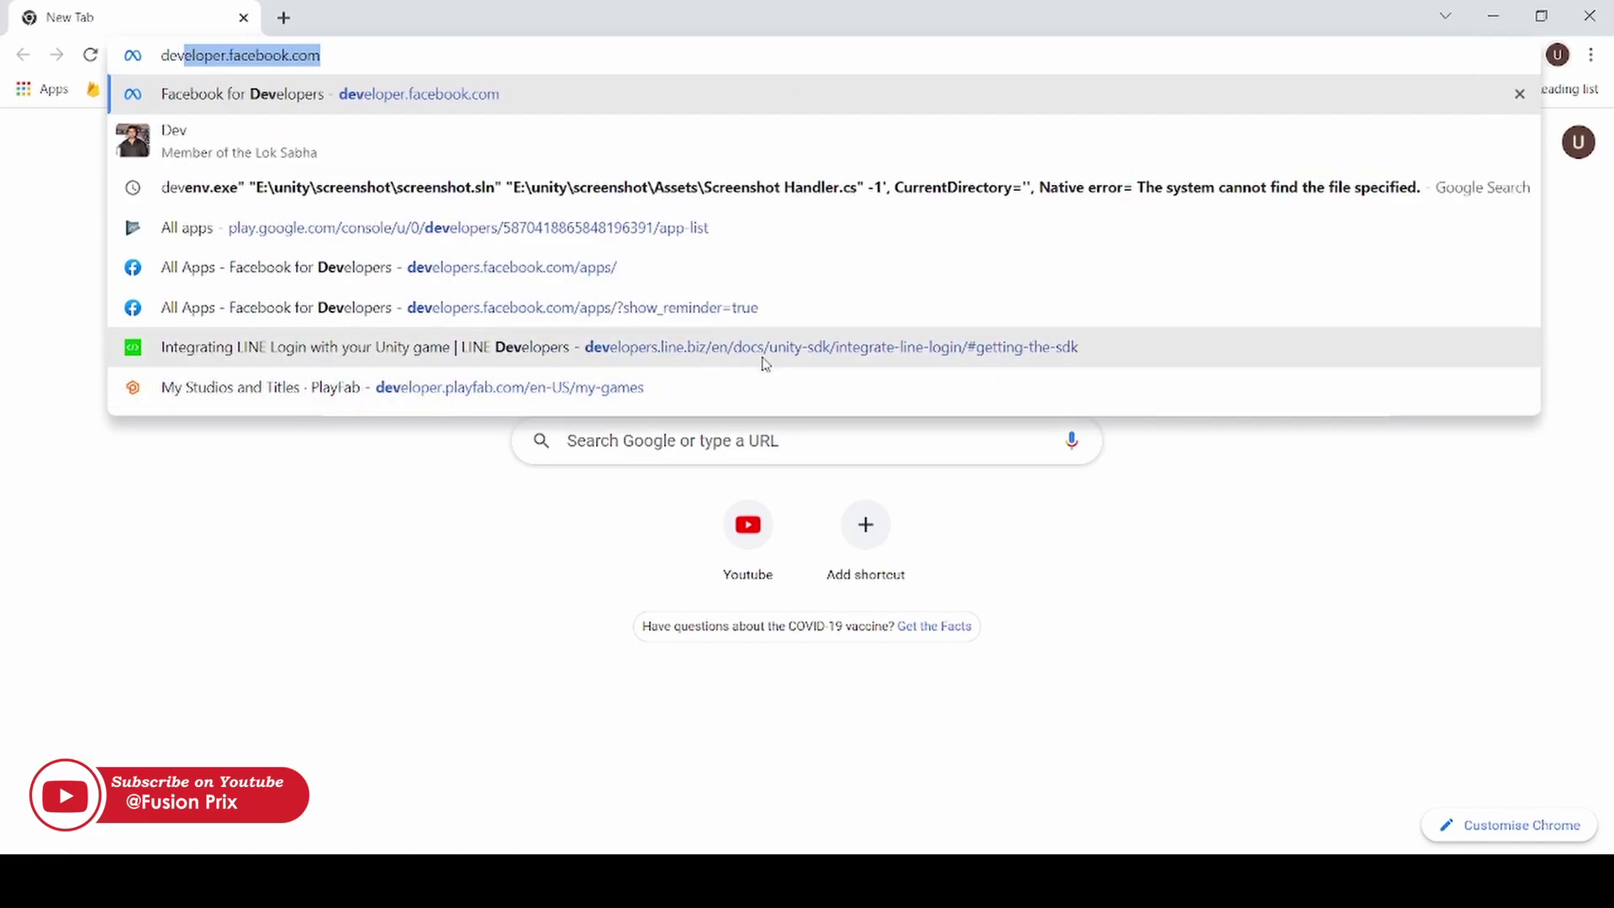
pyautogui.press('Return')
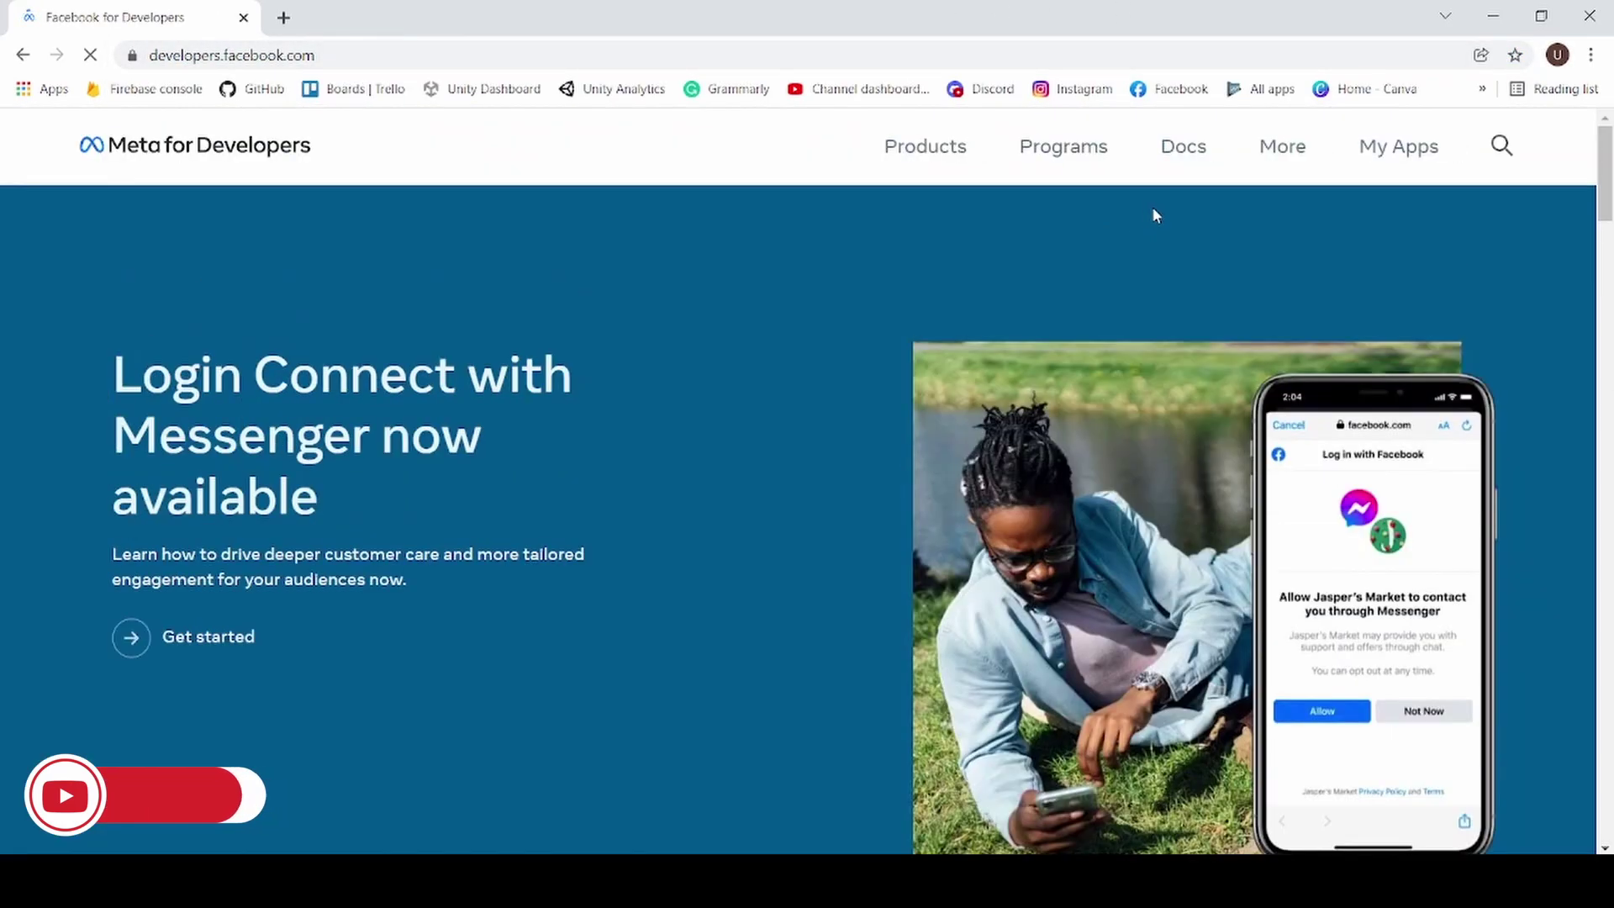
pyautogui.click(1395, 148)
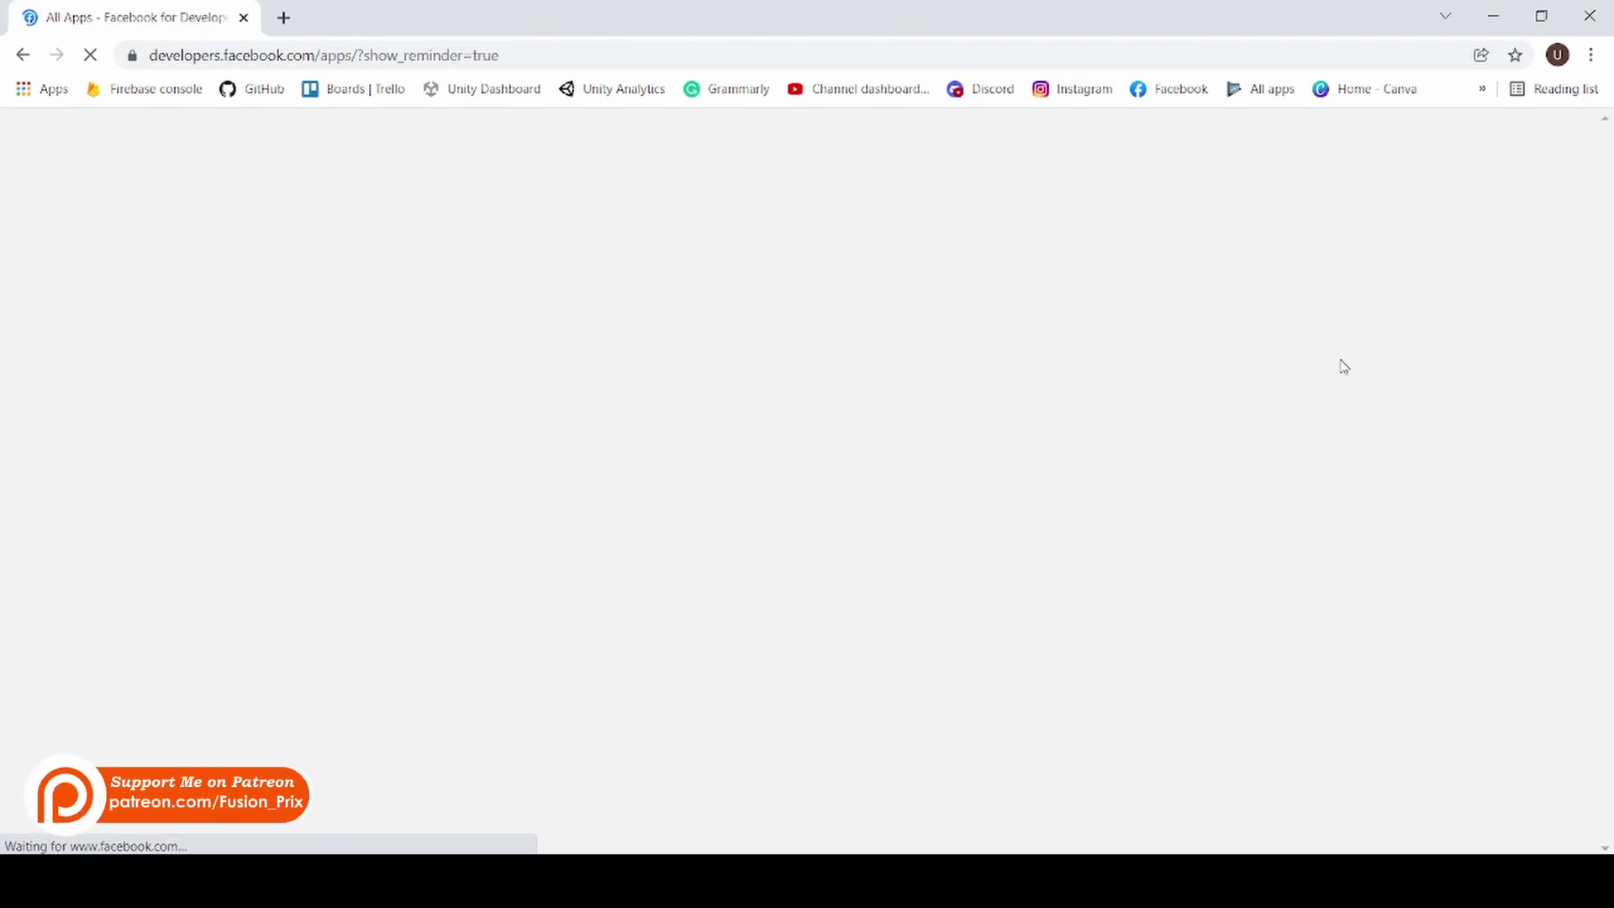
pyautogui.click(1419, 298)
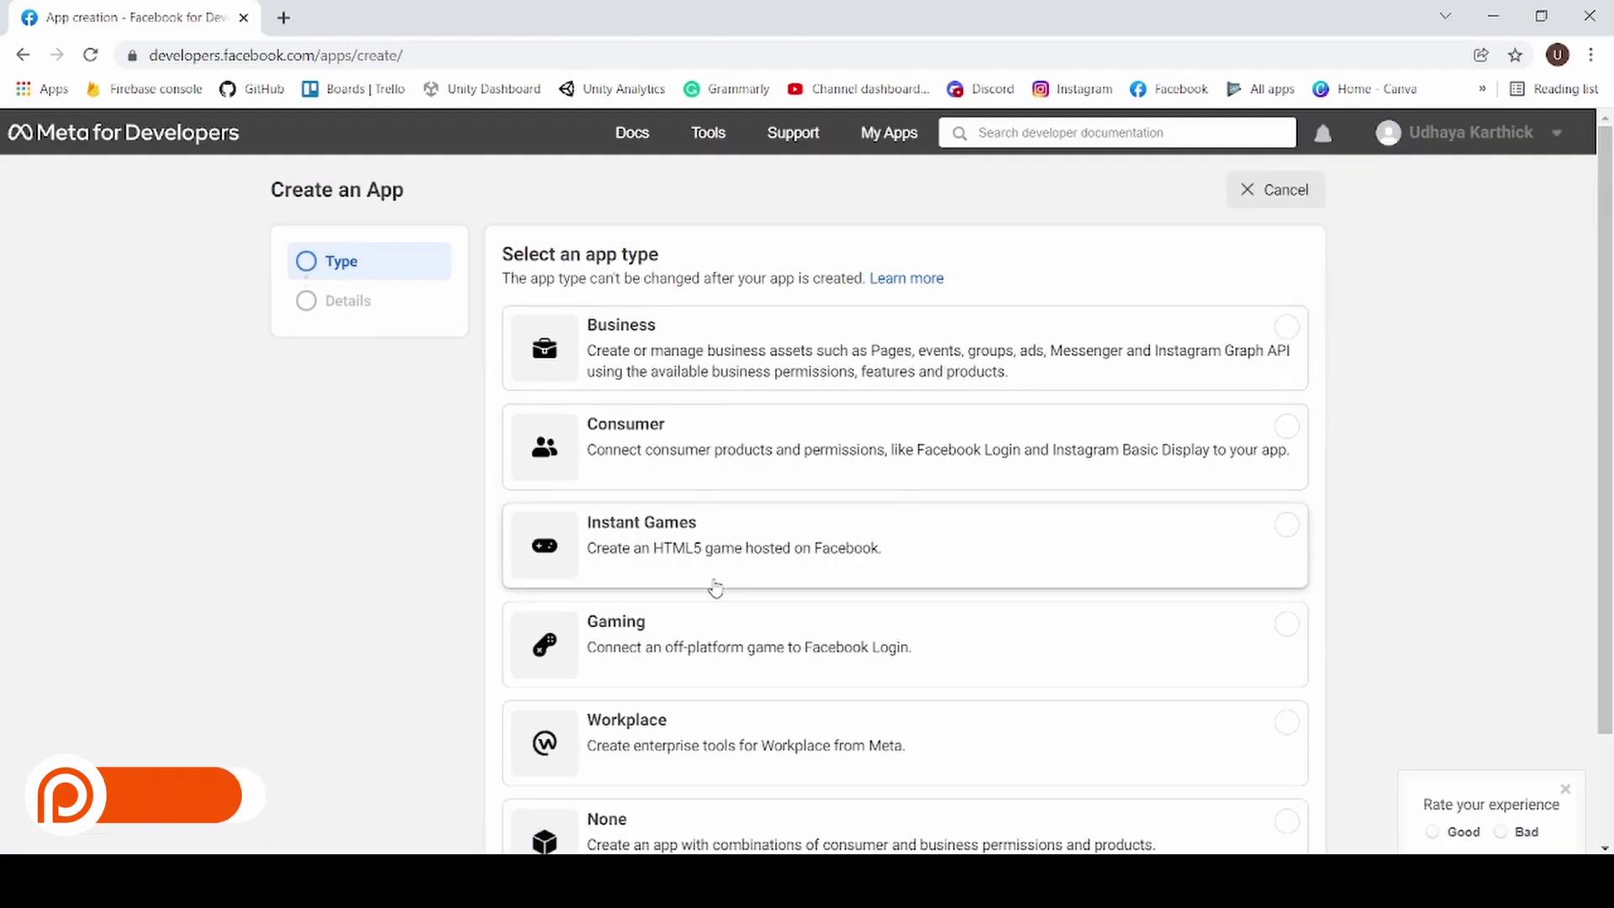
# - Create a Gaming app with display name 'Authentication', confirming with the account password
pyautogui.click(682, 643)
pyautogui.scroll(-2, 925, 651)
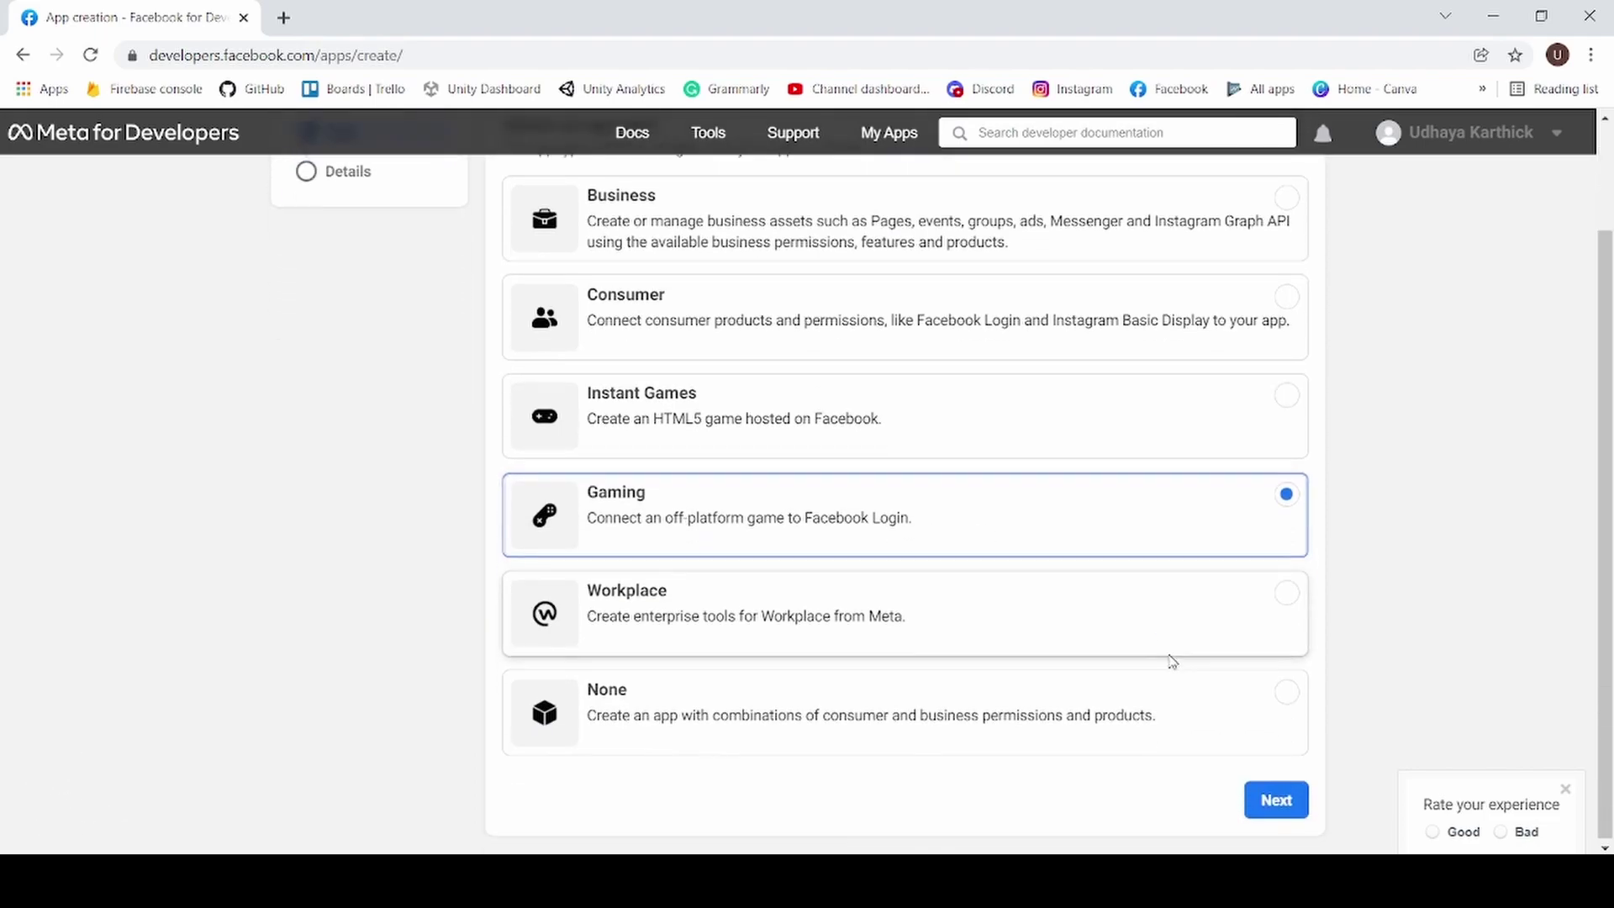
pyautogui.click(1275, 799)
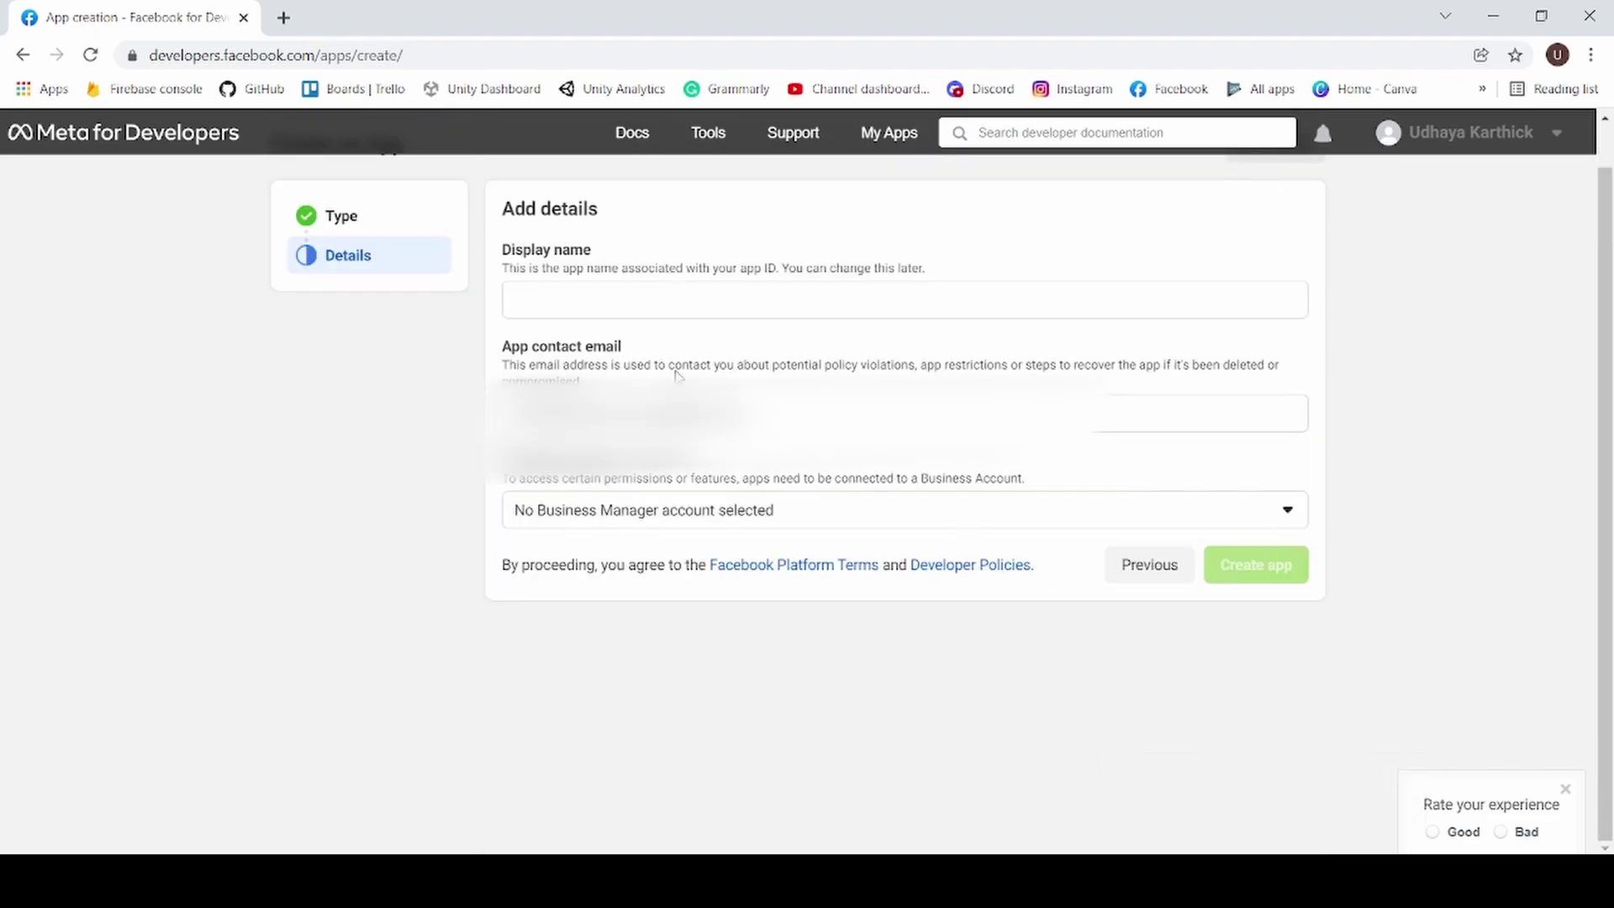
pyautogui.click(604, 305)
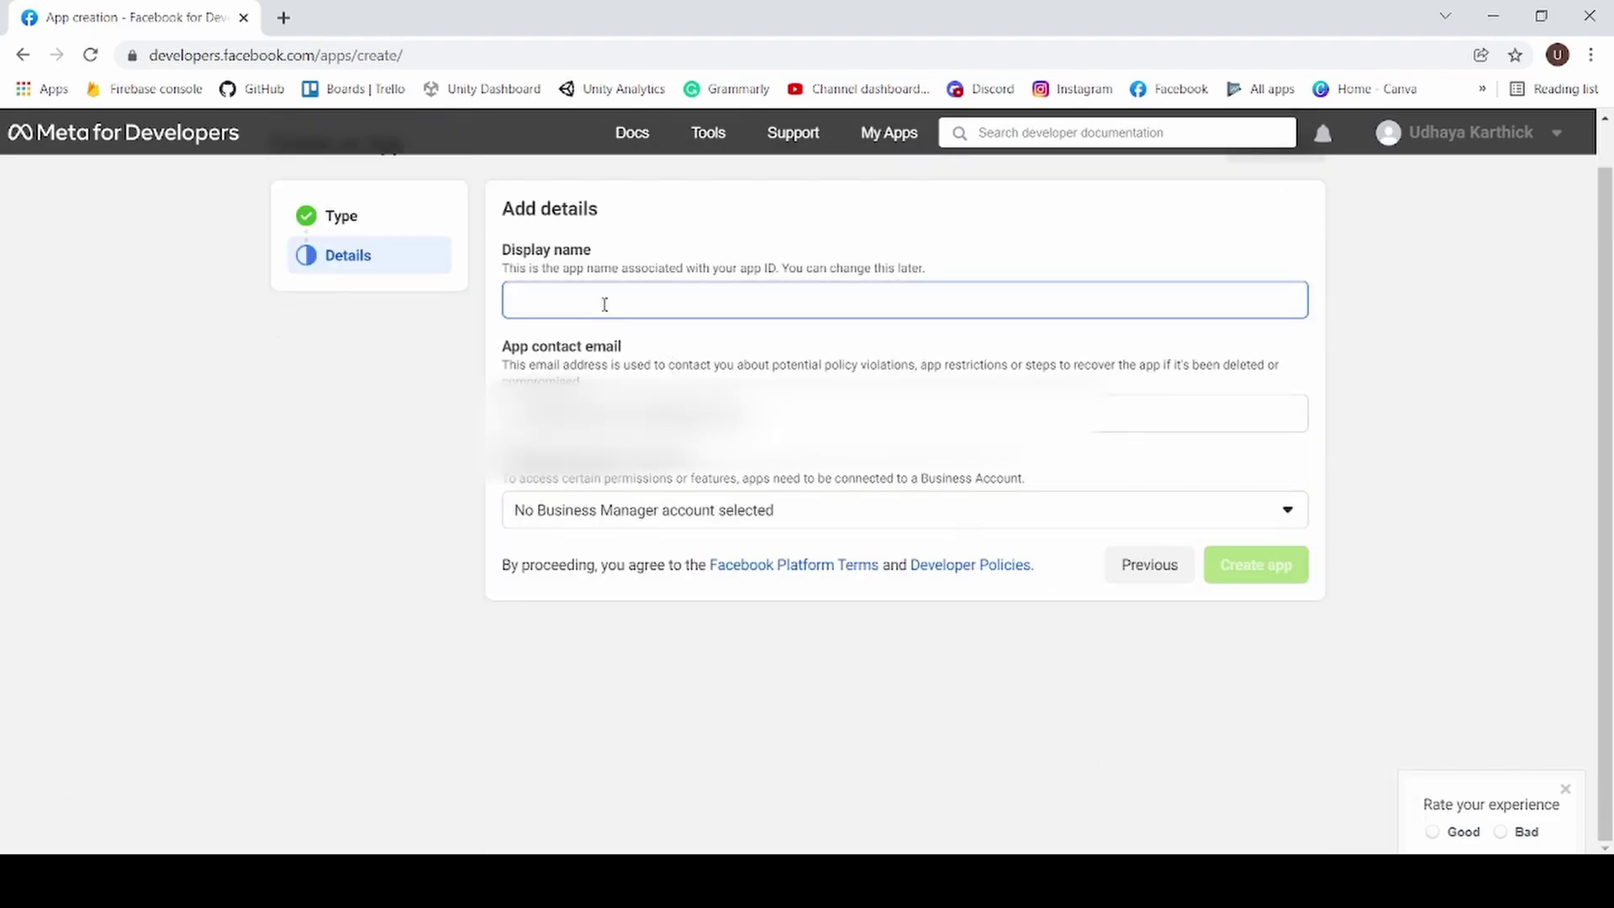
pyautogui.write('Authentication')
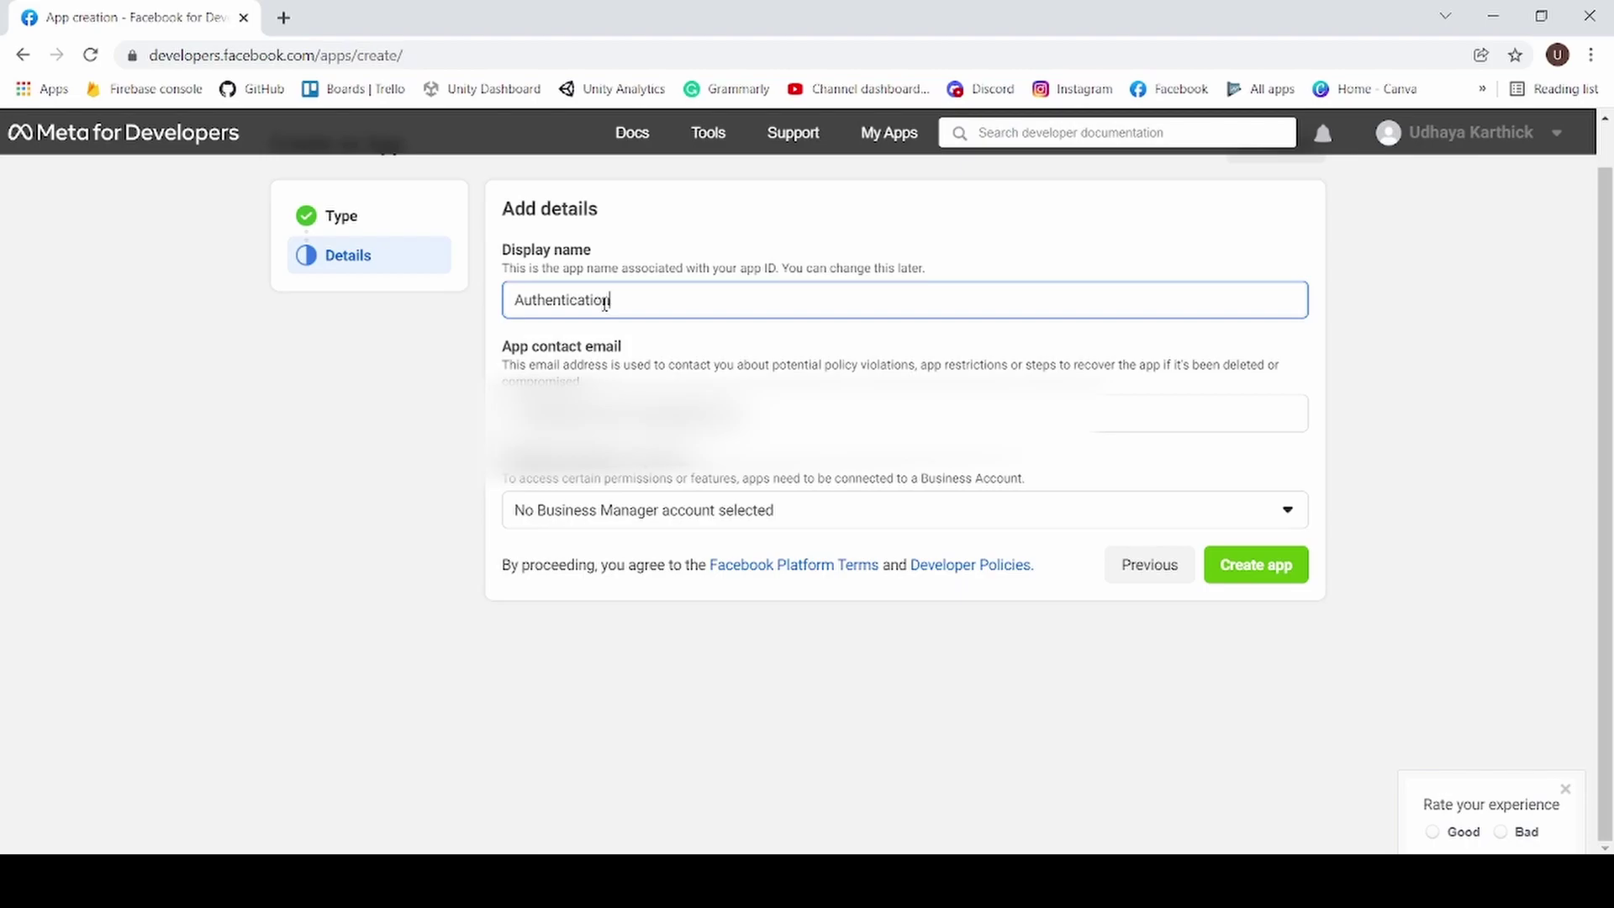
pyautogui.click(1236, 554)
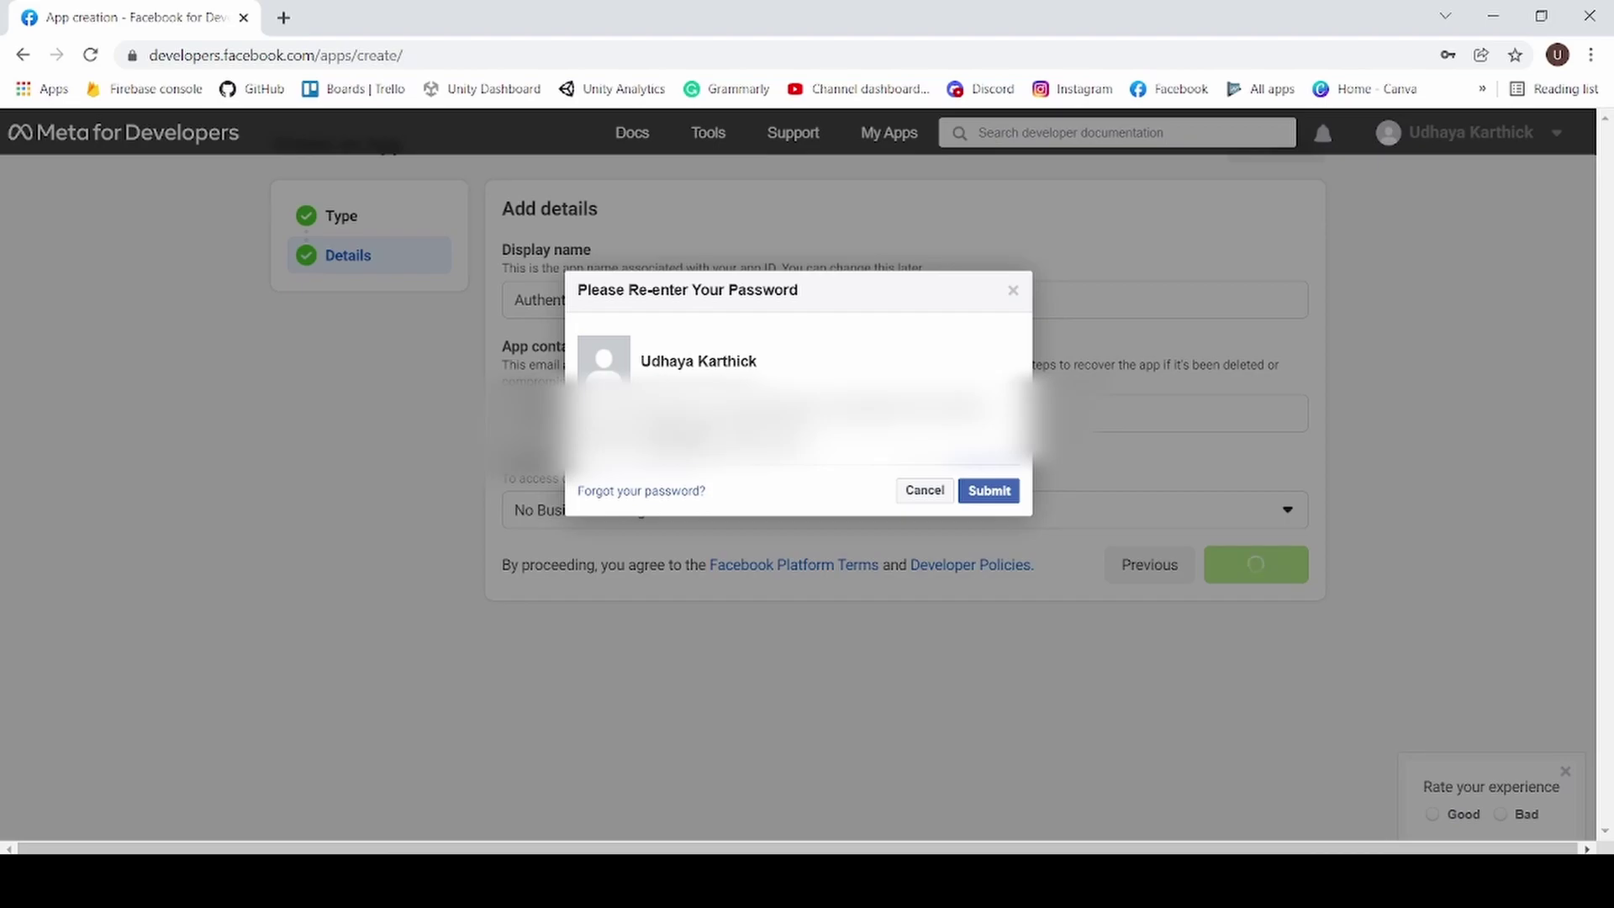
pyautogui.press('Return')
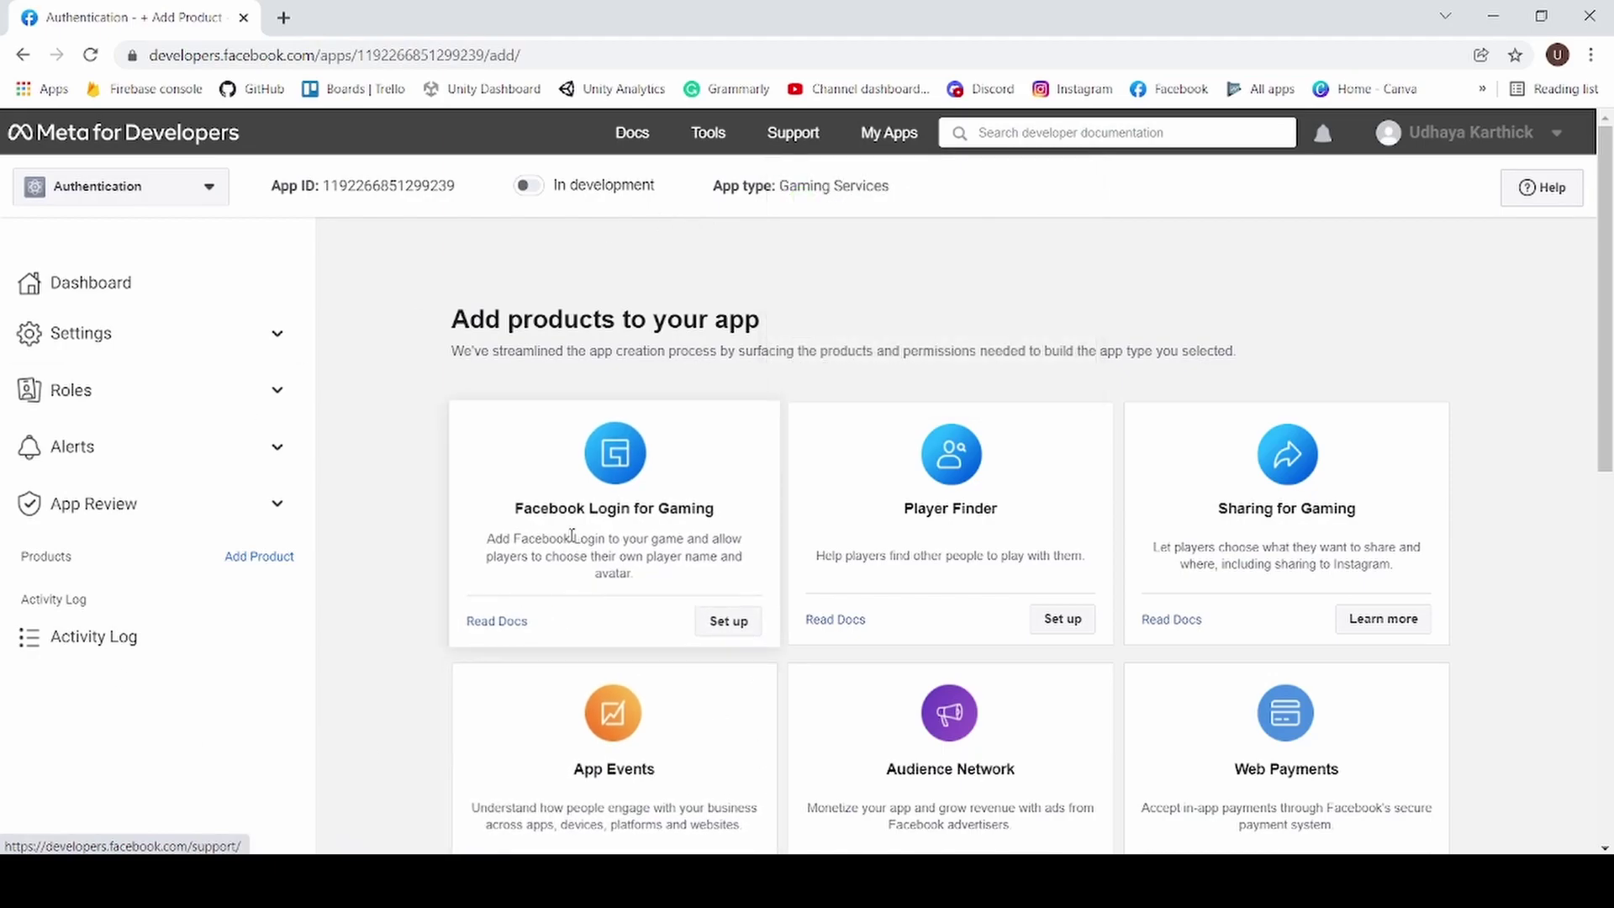
# - Add Facebook Login for Gaming and open its quickstart
pyautogui.click(728, 631)
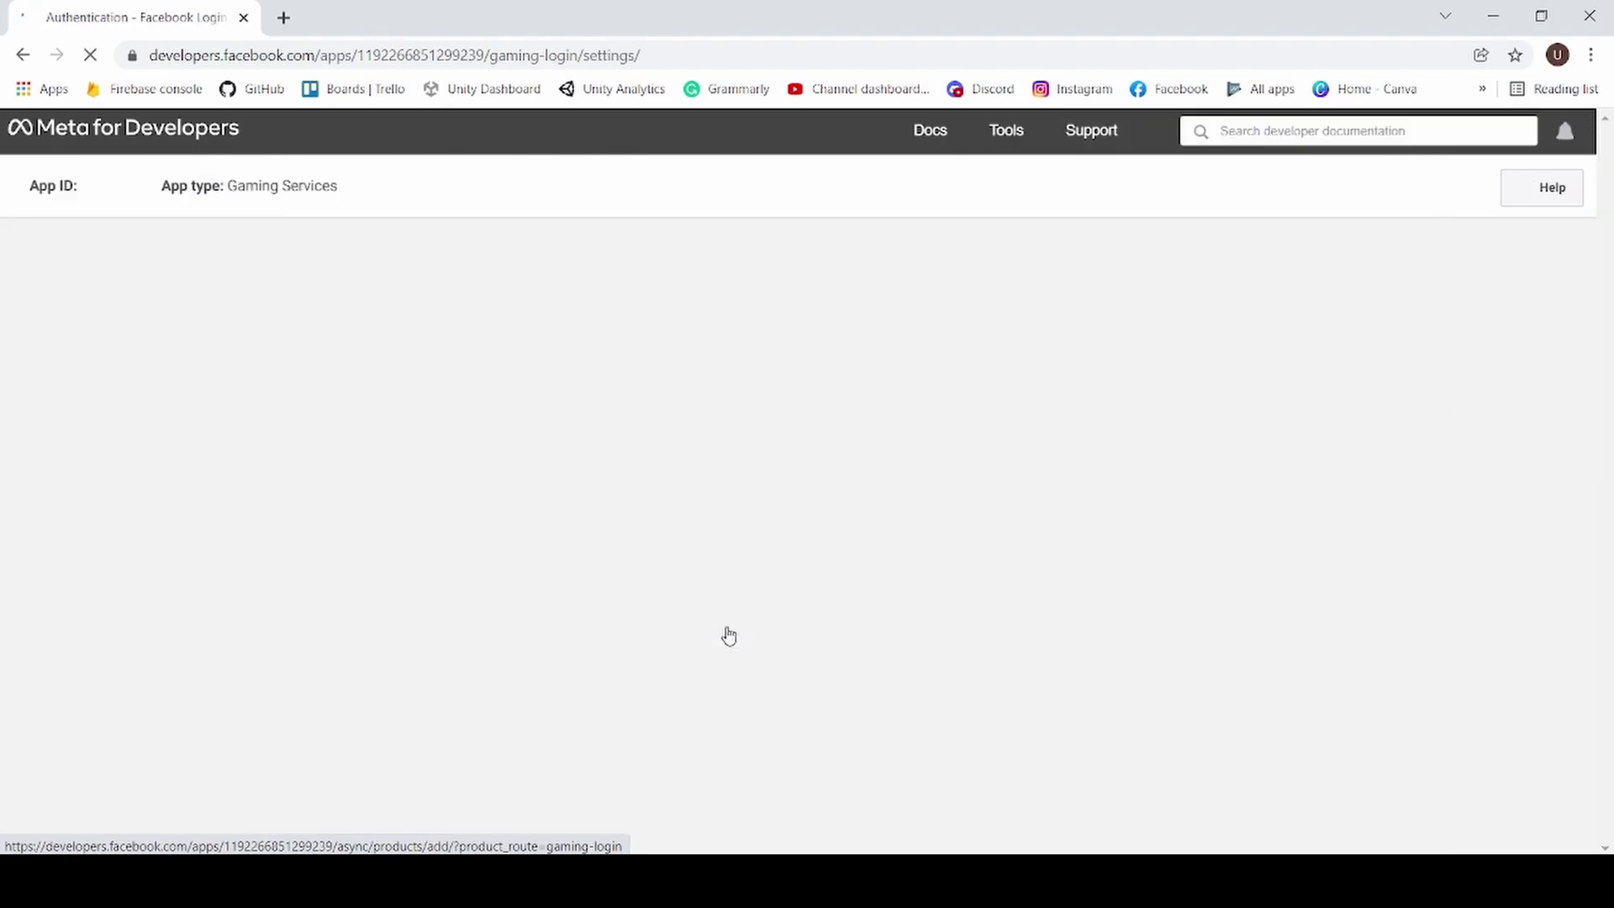
pyautogui.scroll(-6, 720, 634)
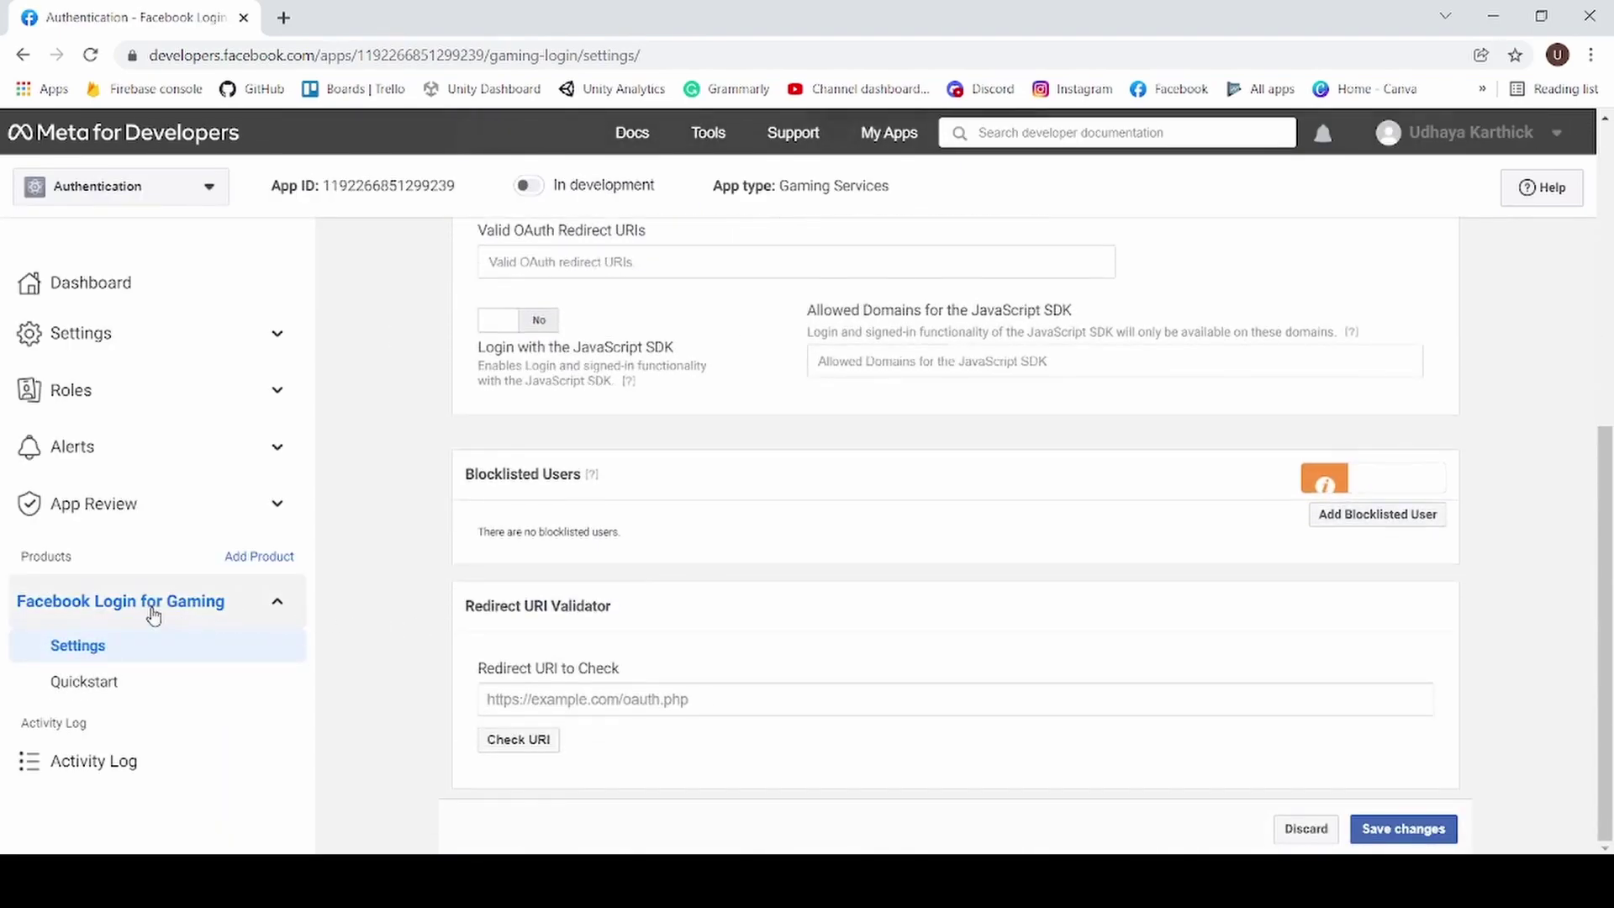
pyautogui.click(84, 688)
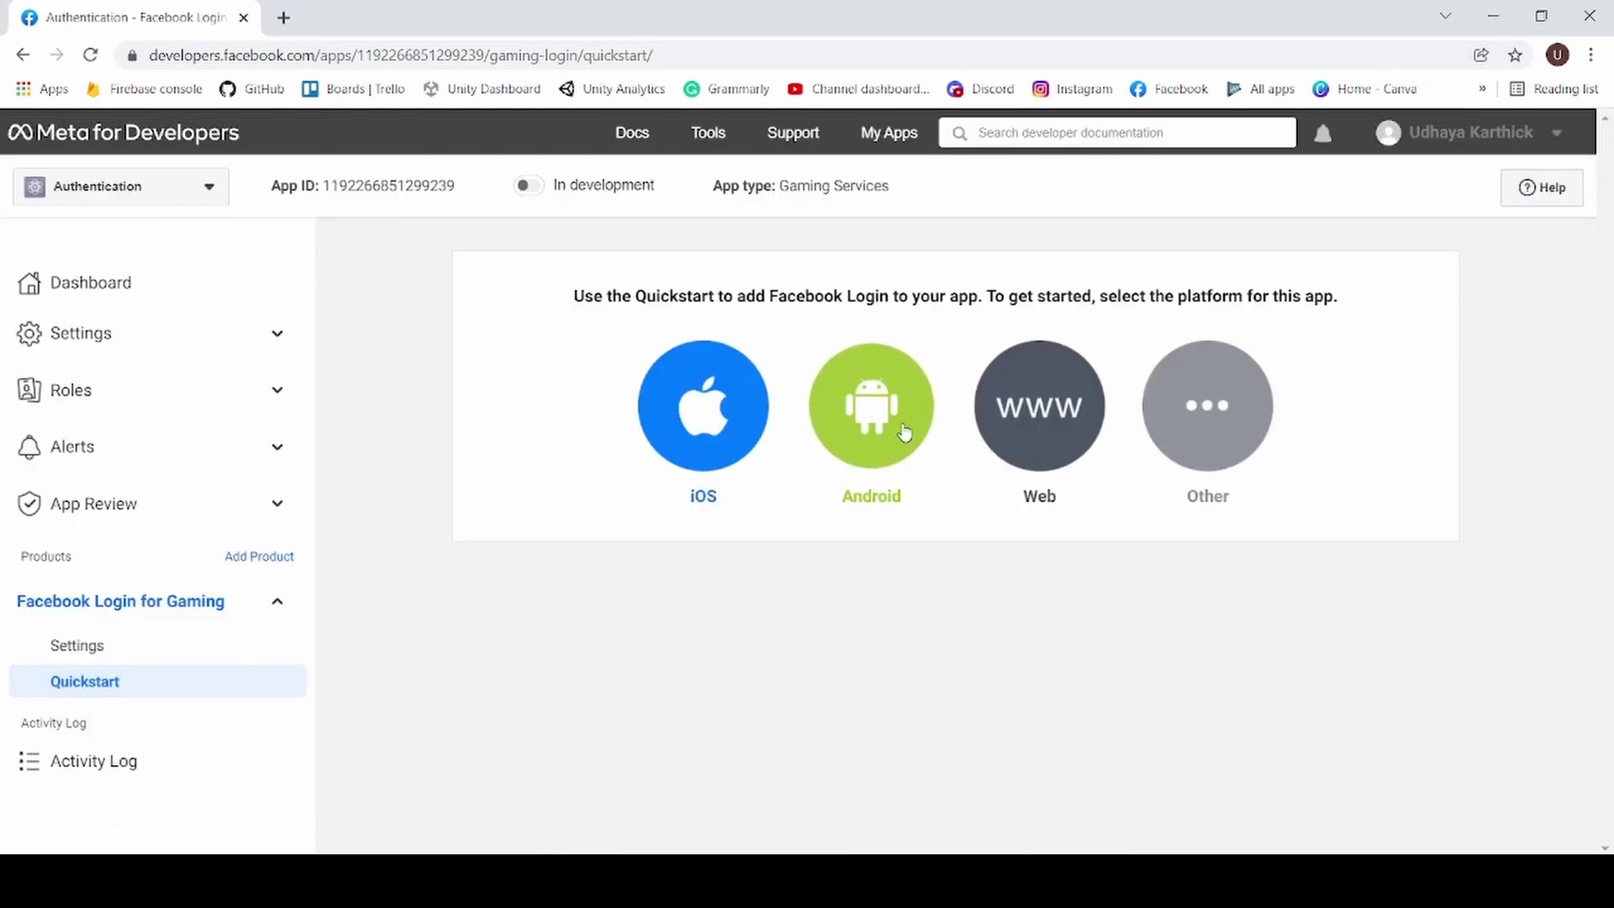
# - Choose Android, advance past the SDK download and import steps, then return to Unity
pyautogui.click(899, 427)
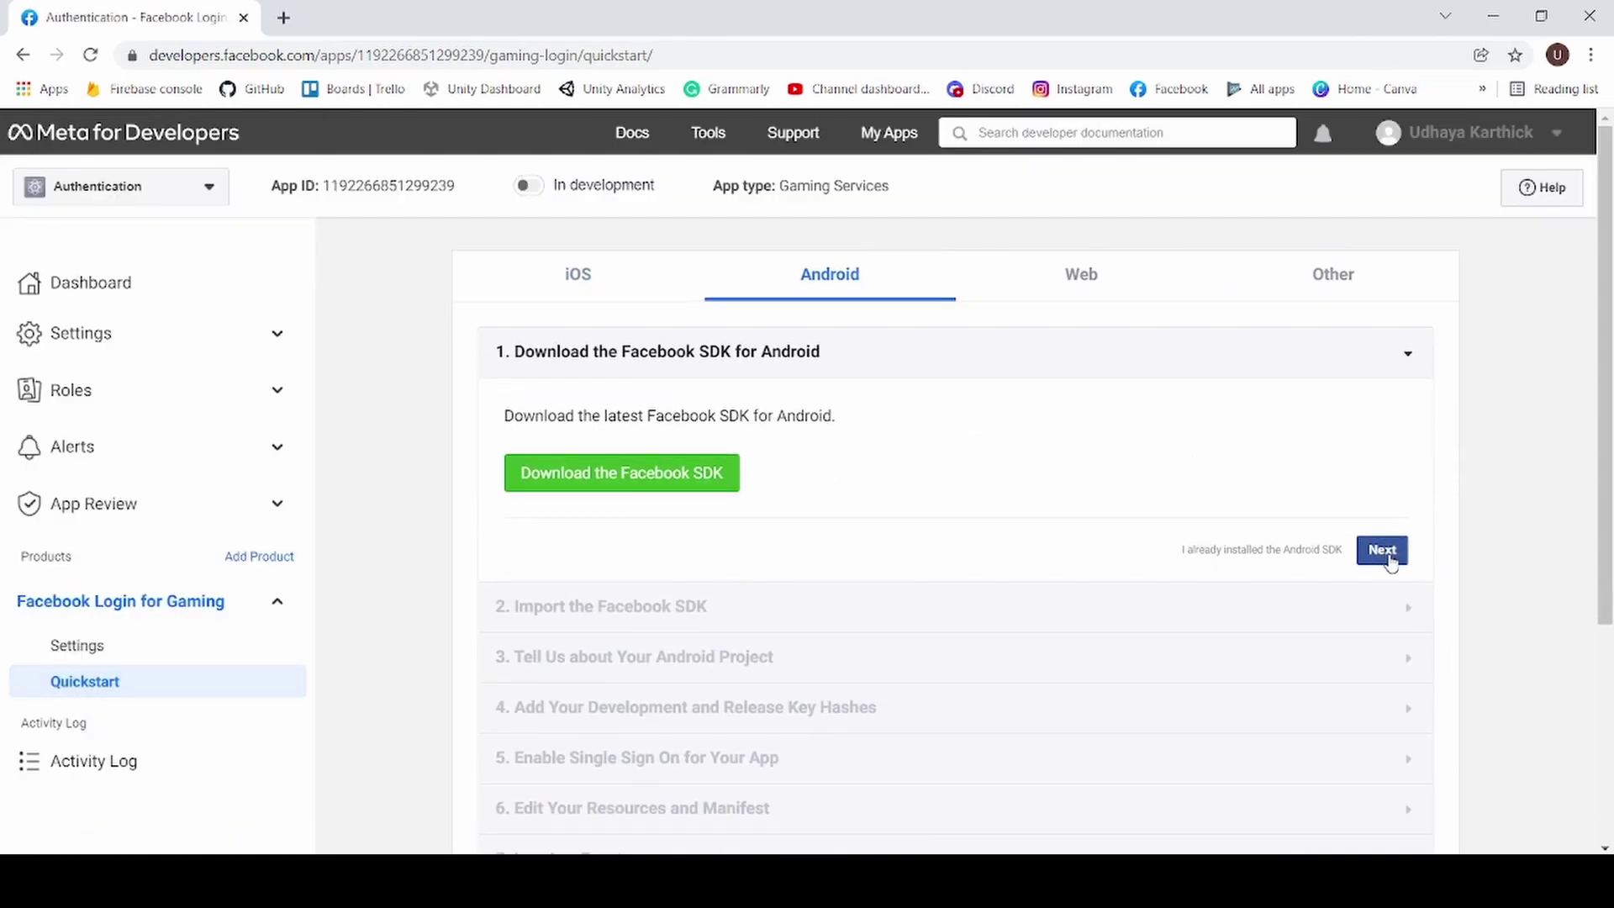
pyautogui.click(1383, 551)
pyautogui.scroll(-10, 1252, 580)
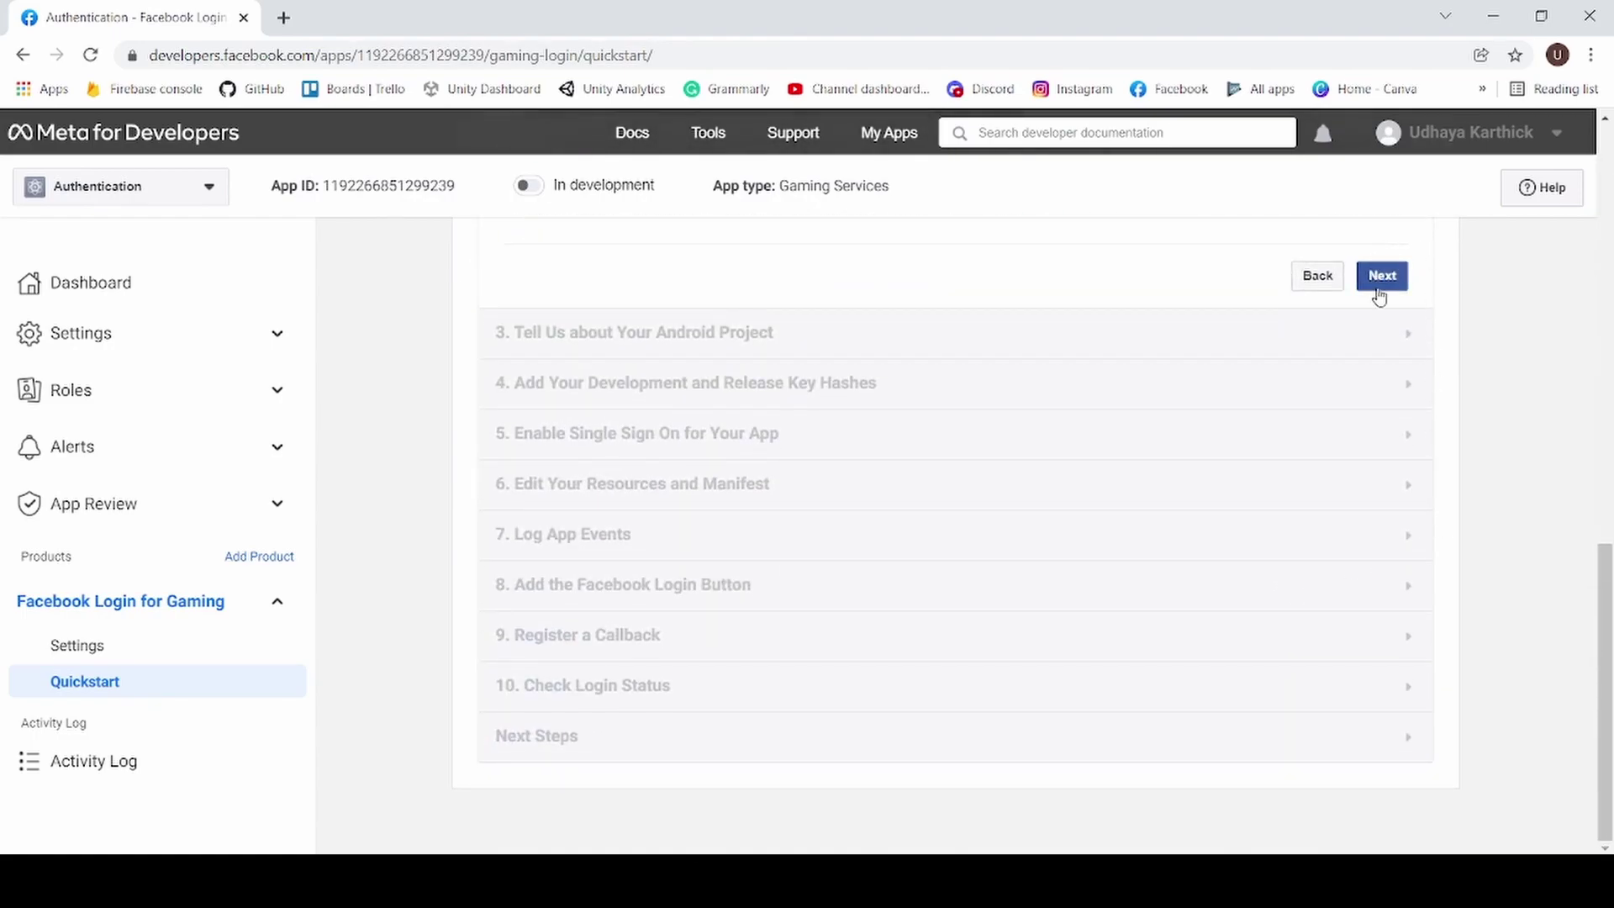
pyautogui.click(1379, 278)
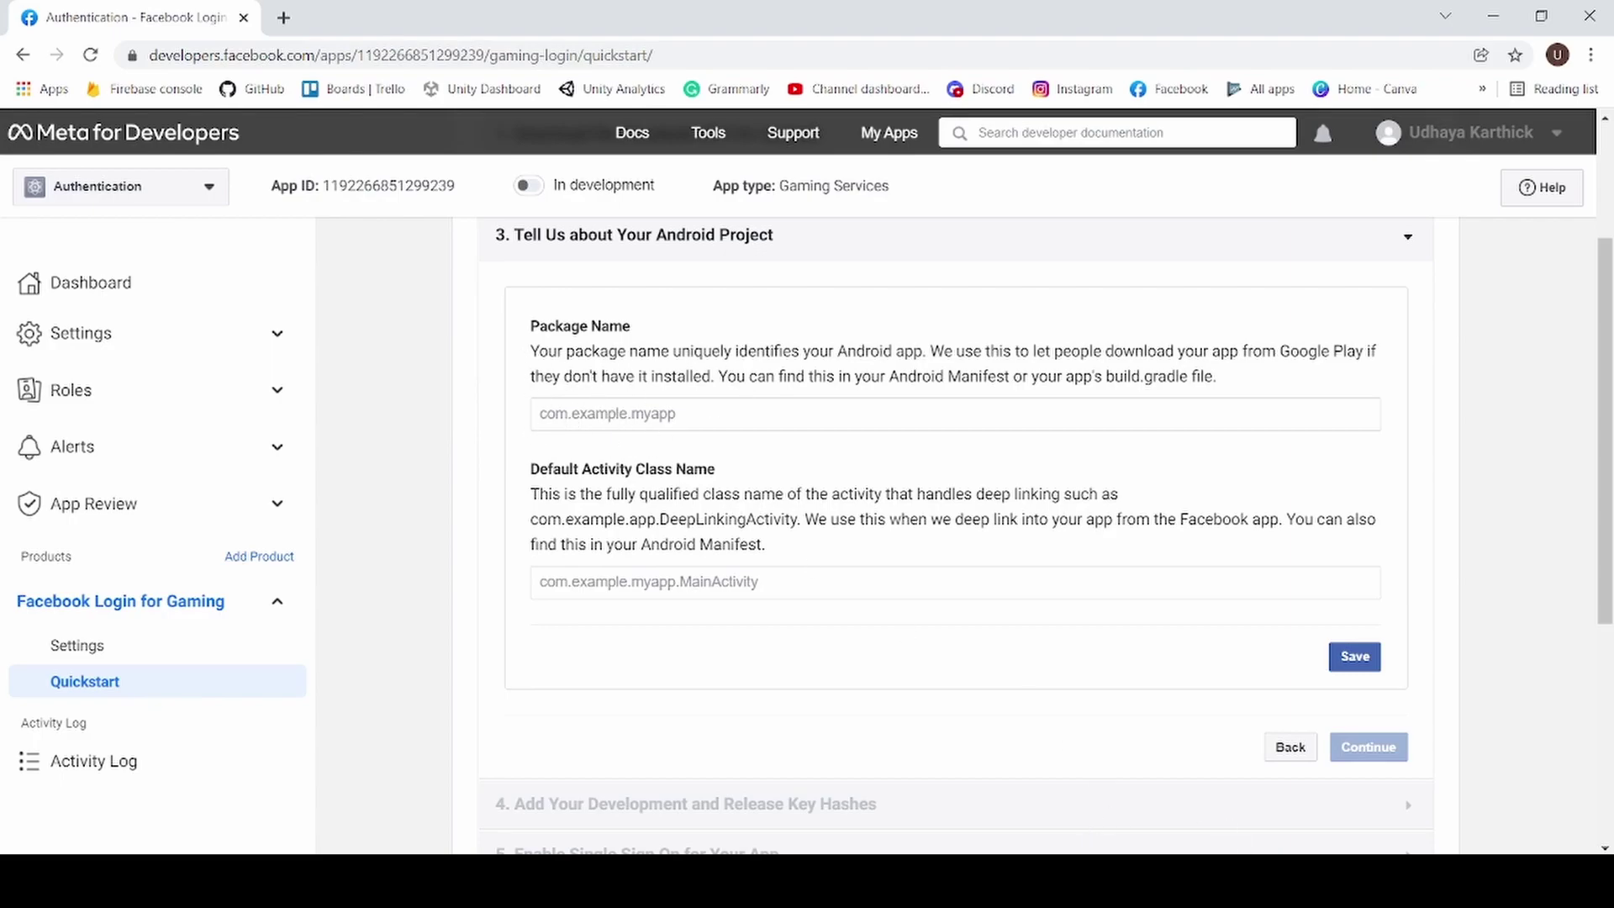
pyautogui.hotkey('alt', 'Tab')
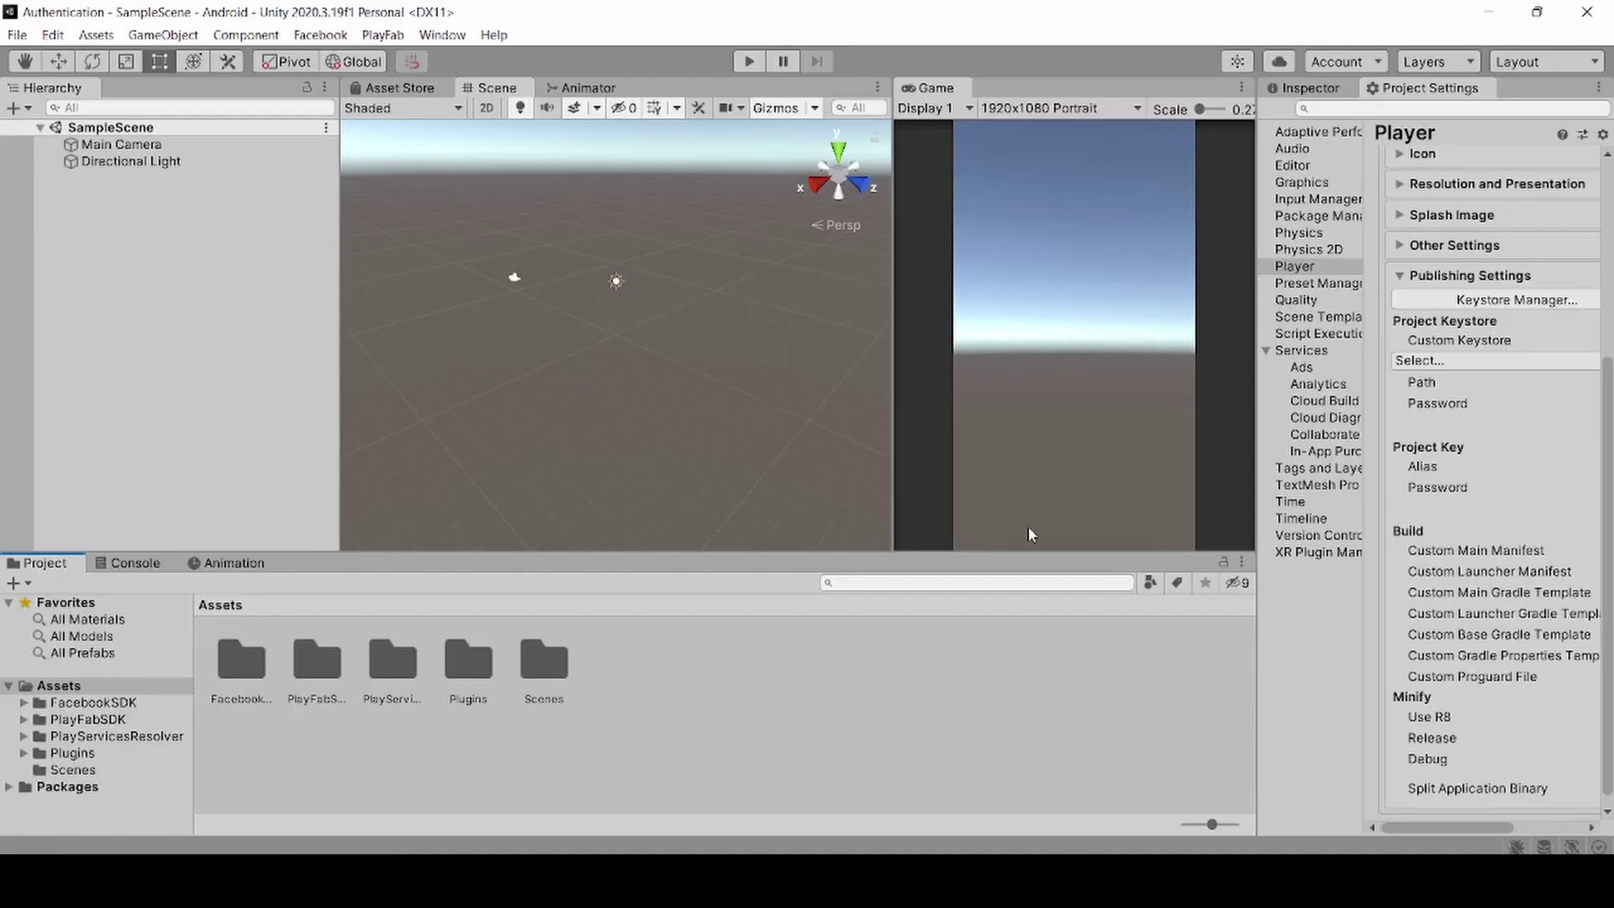
# - Show the Player's Other Settings in Project Settings
pyautogui.click(52, 35)
pyautogui.click(166, 641)
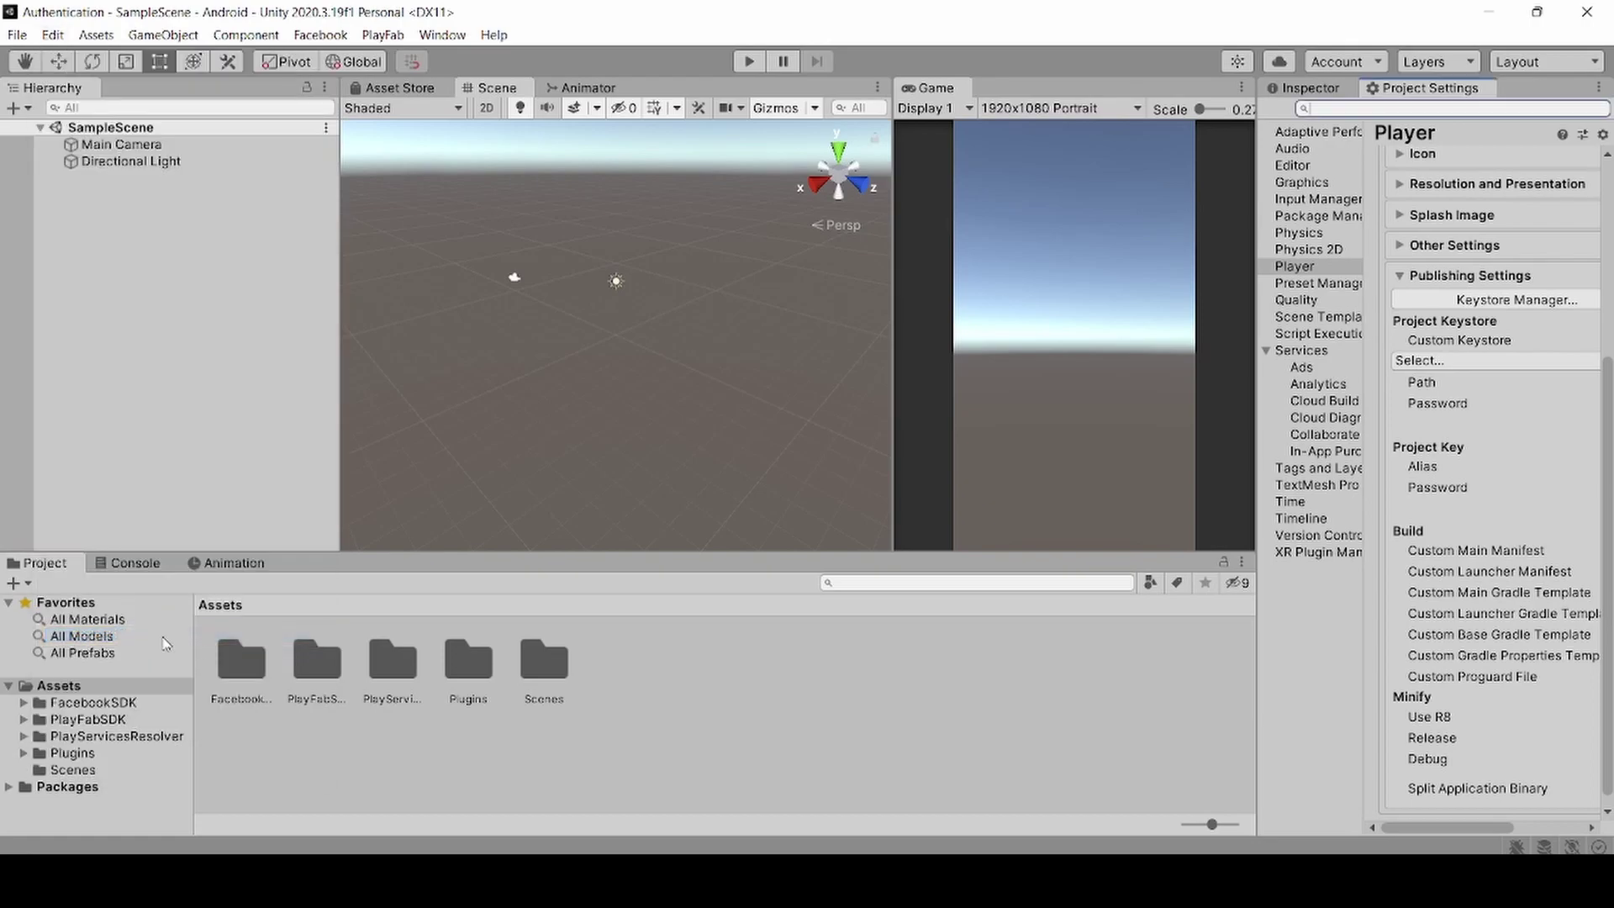
pyautogui.click(1267, 420)
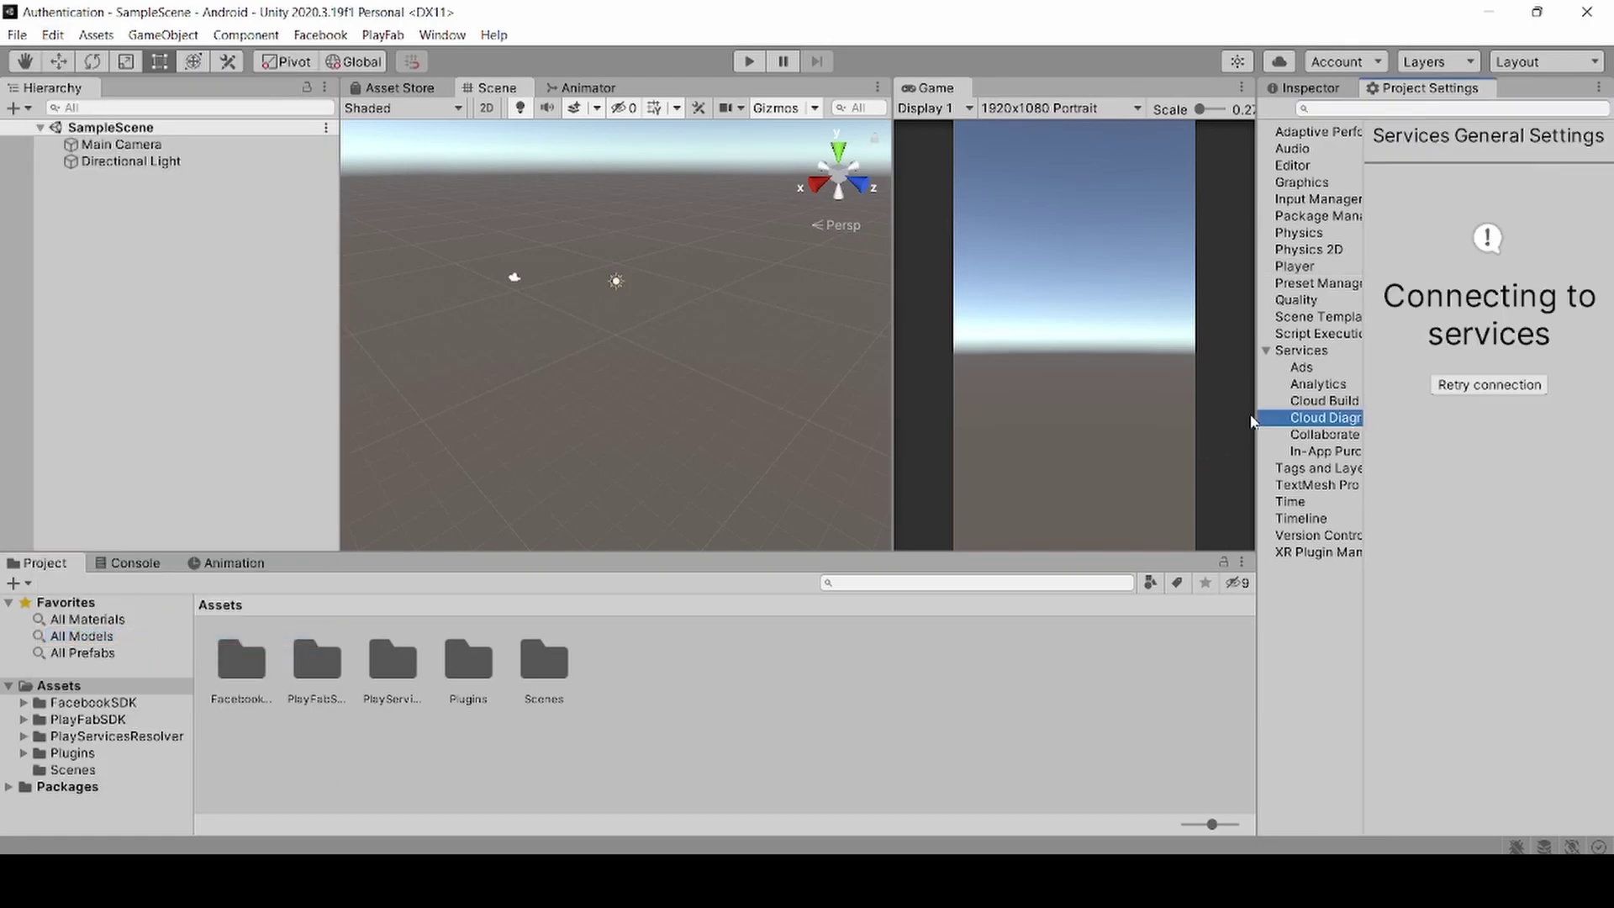
pyautogui.moveTo(1257, 418); pyautogui.dragTo(752, 252)
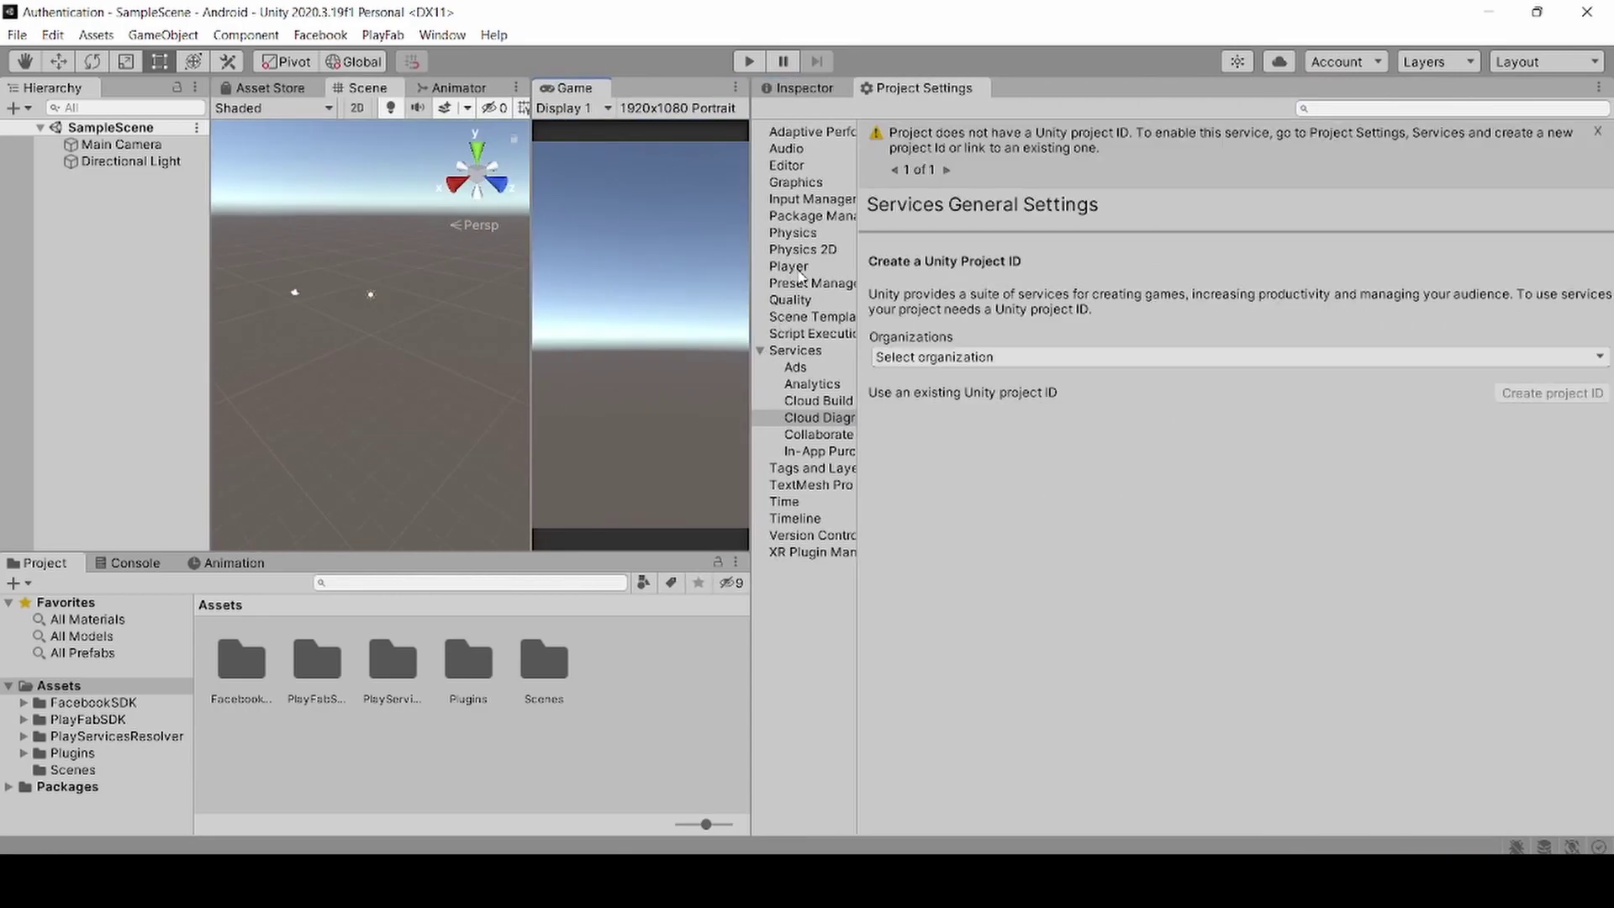
pyautogui.click(798, 266)
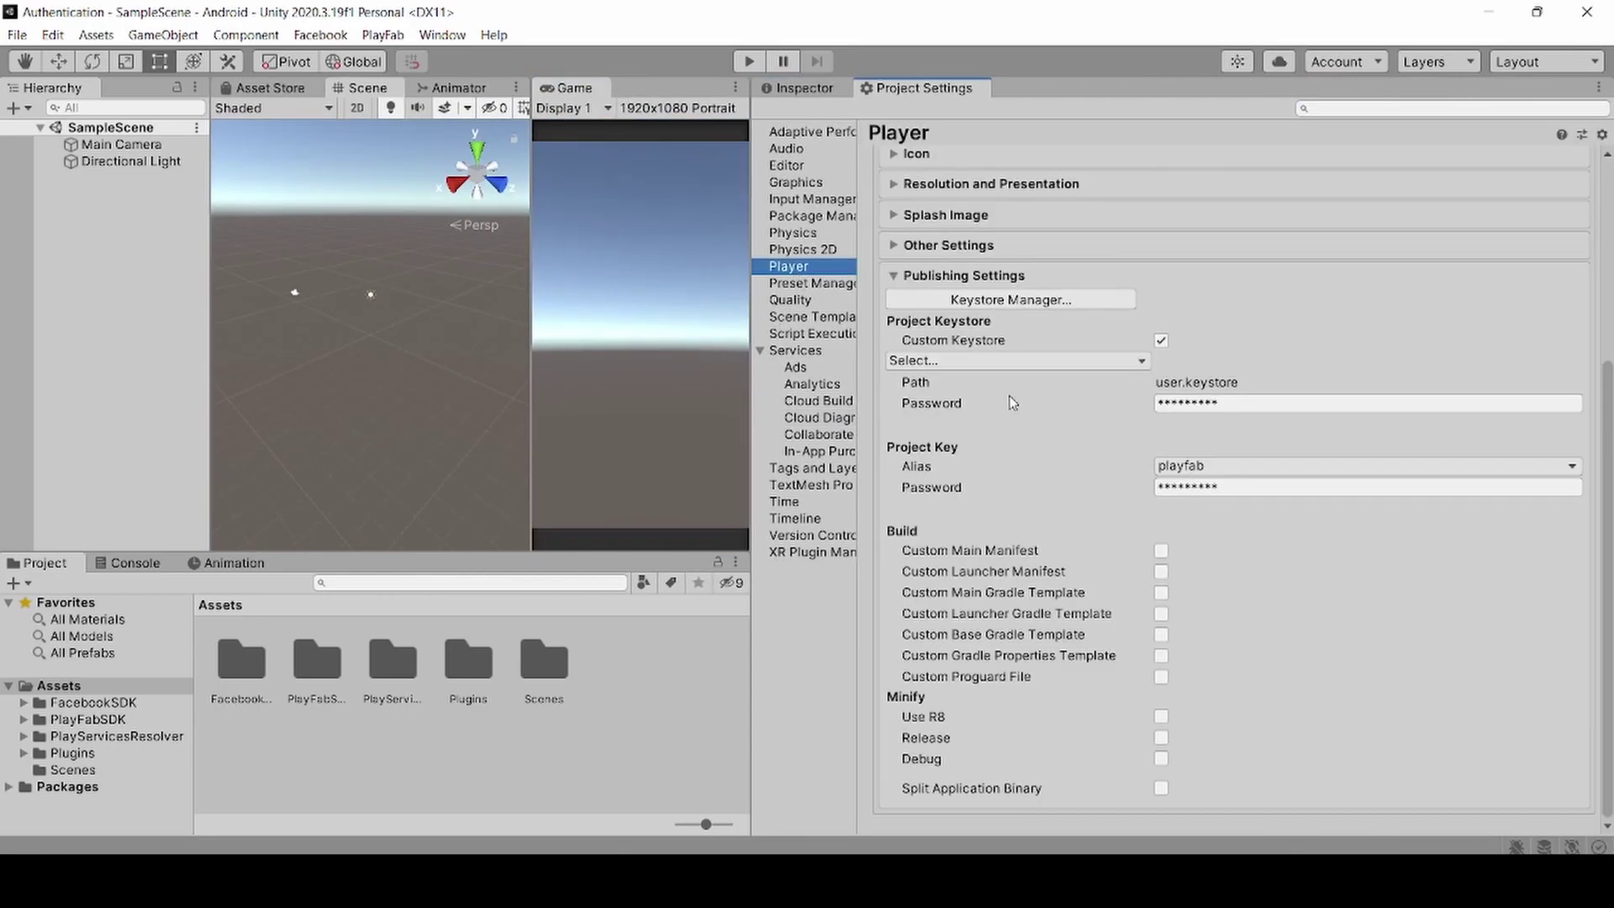
pyautogui.click(948, 246)
pyautogui.scroll(-8, 1173, 499)
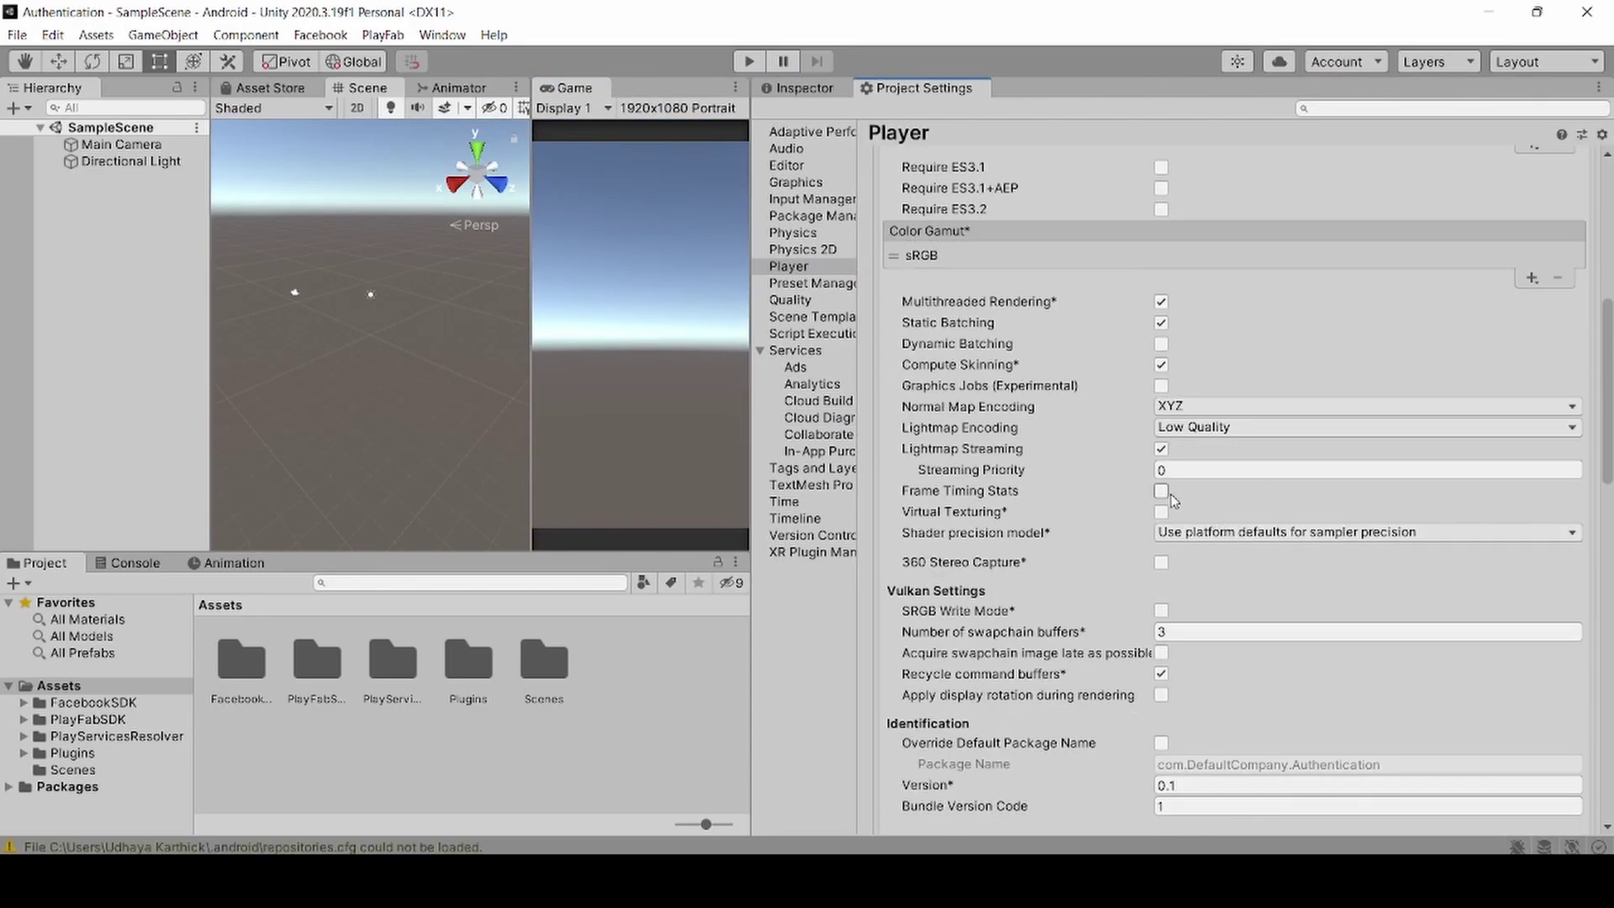
pyautogui.scroll(-8, 1173, 499)
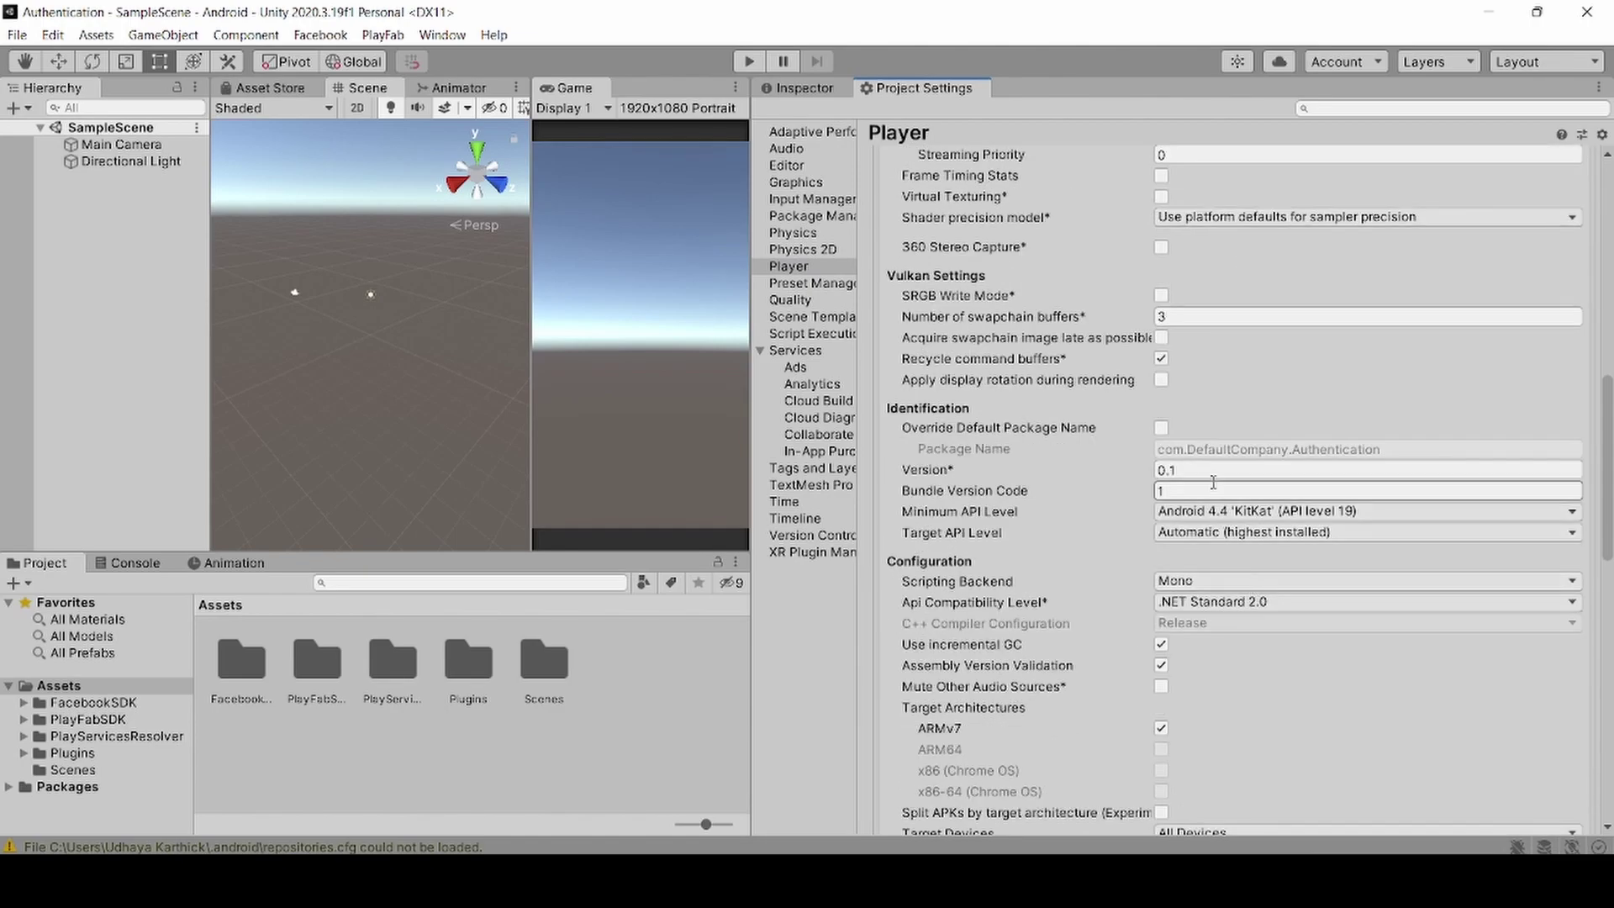
# - Override the default package name, select com.DefaultCompany.Authentication, unset the override, and return to the browser
pyautogui.click(1161, 429)
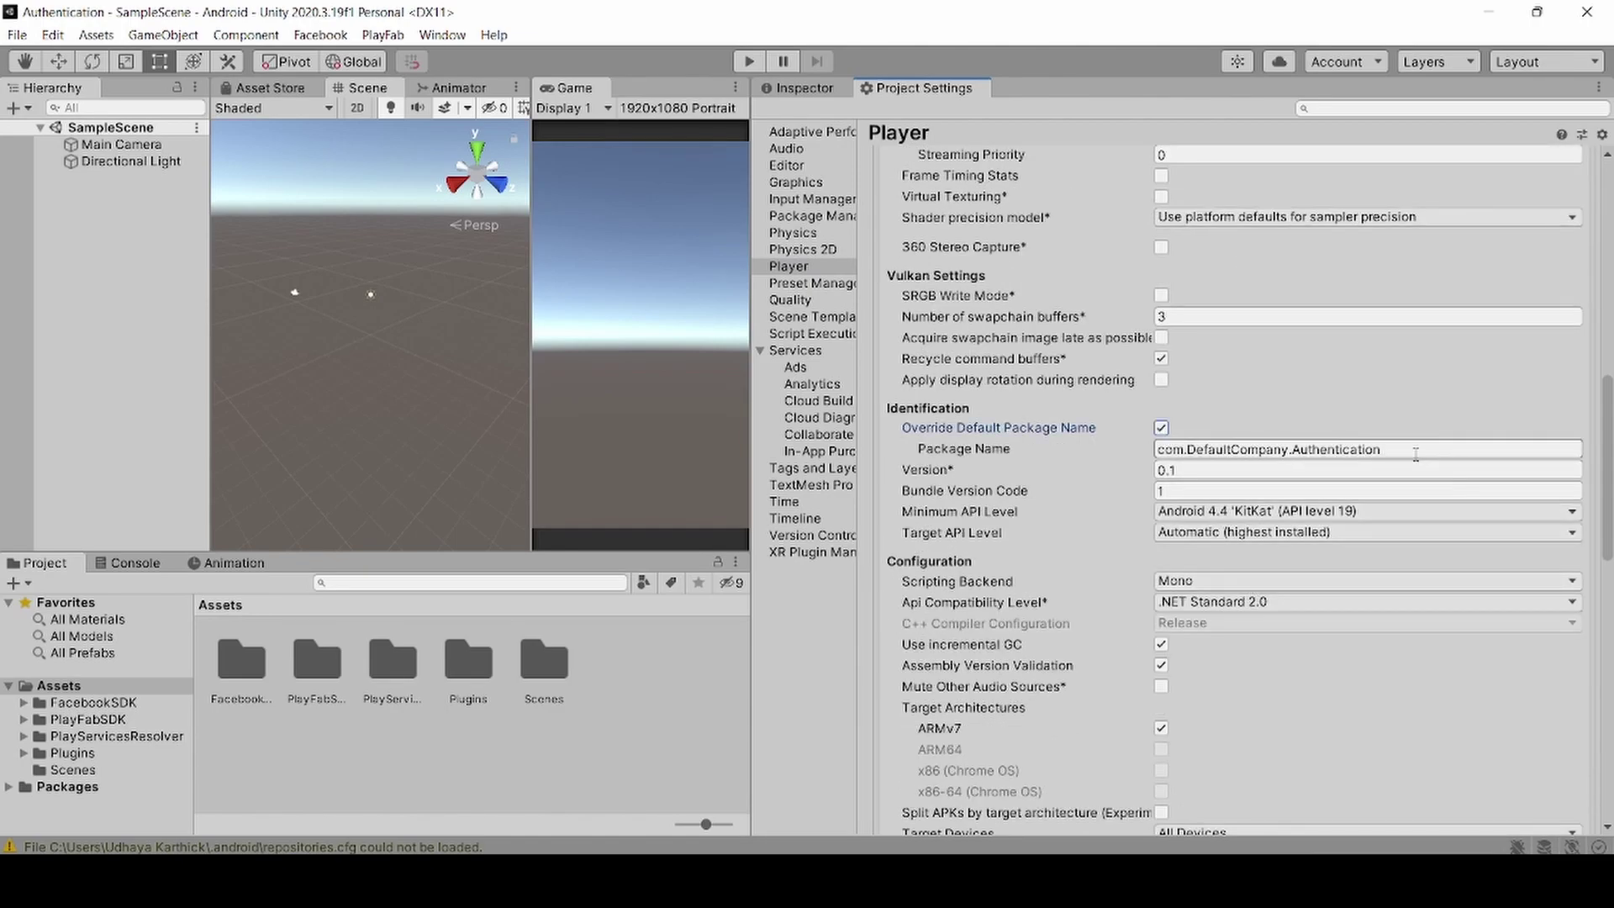
pyautogui.click(1415, 452)
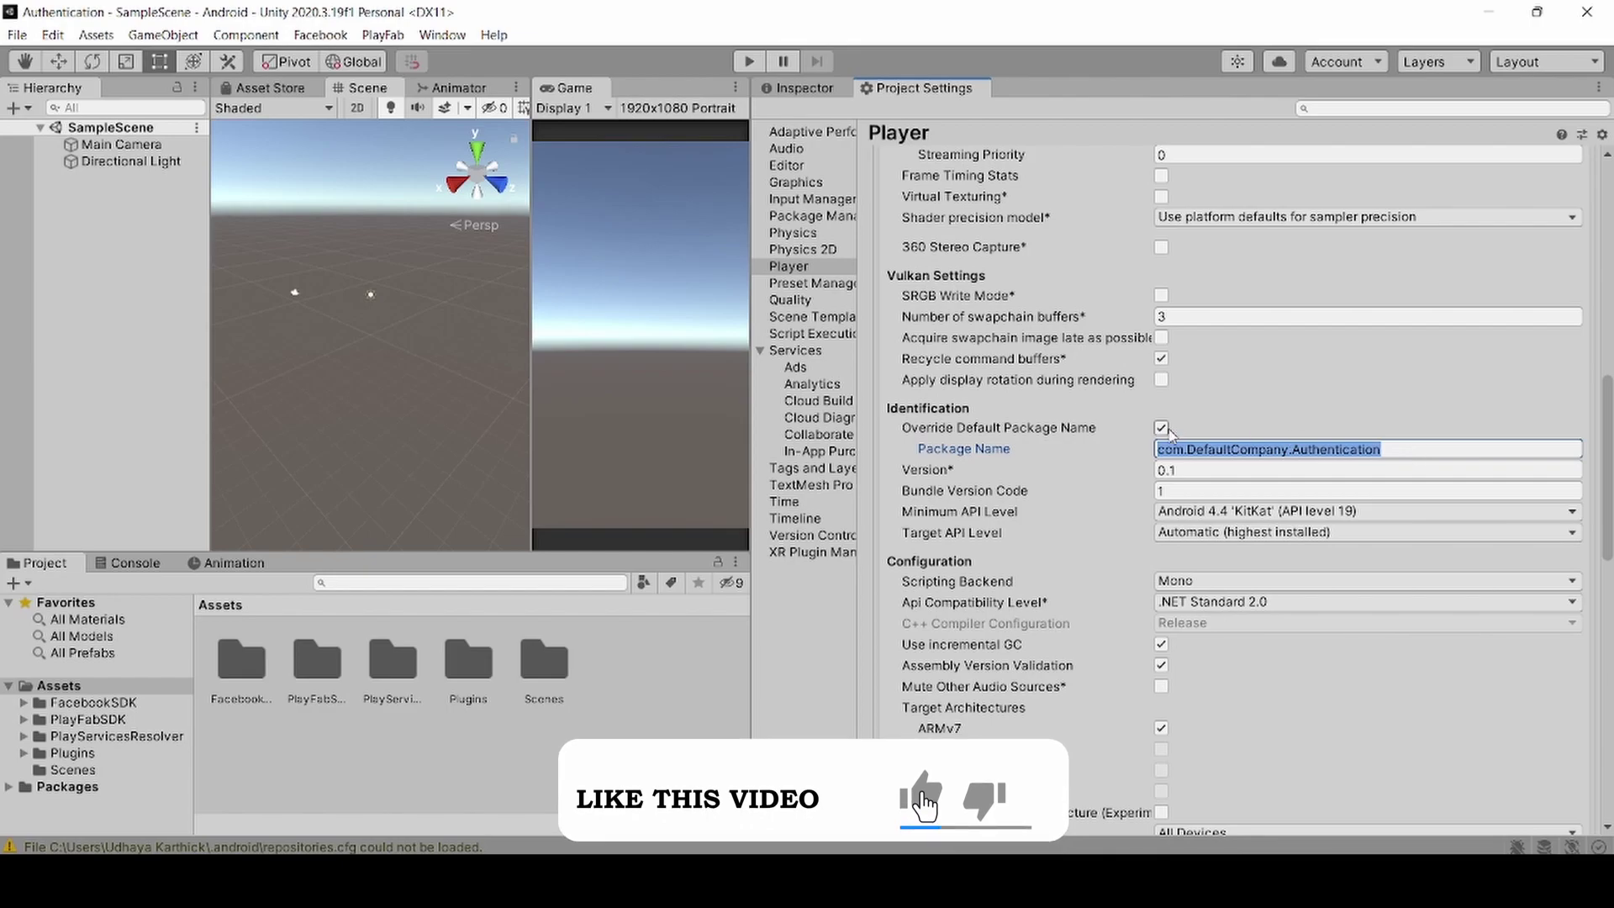
pyautogui.click(1161, 428)
pyautogui.moveTo(752, 358); pyautogui.dragTo(1298, 358)
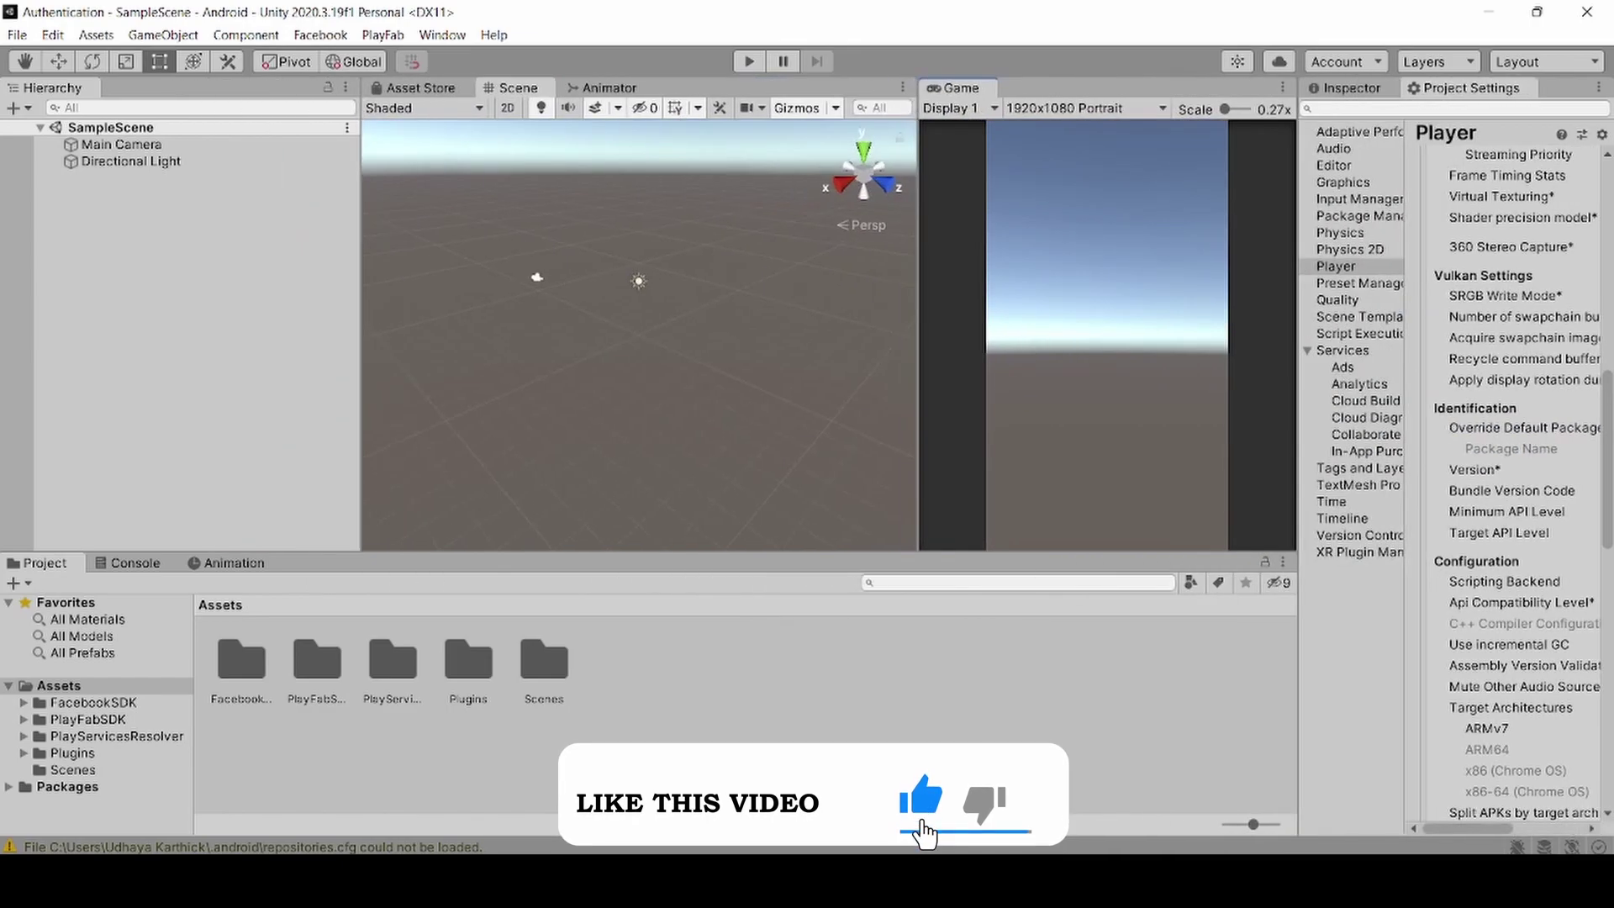
pyautogui.moveTo(876, 881)
pyautogui.click(876, 764)
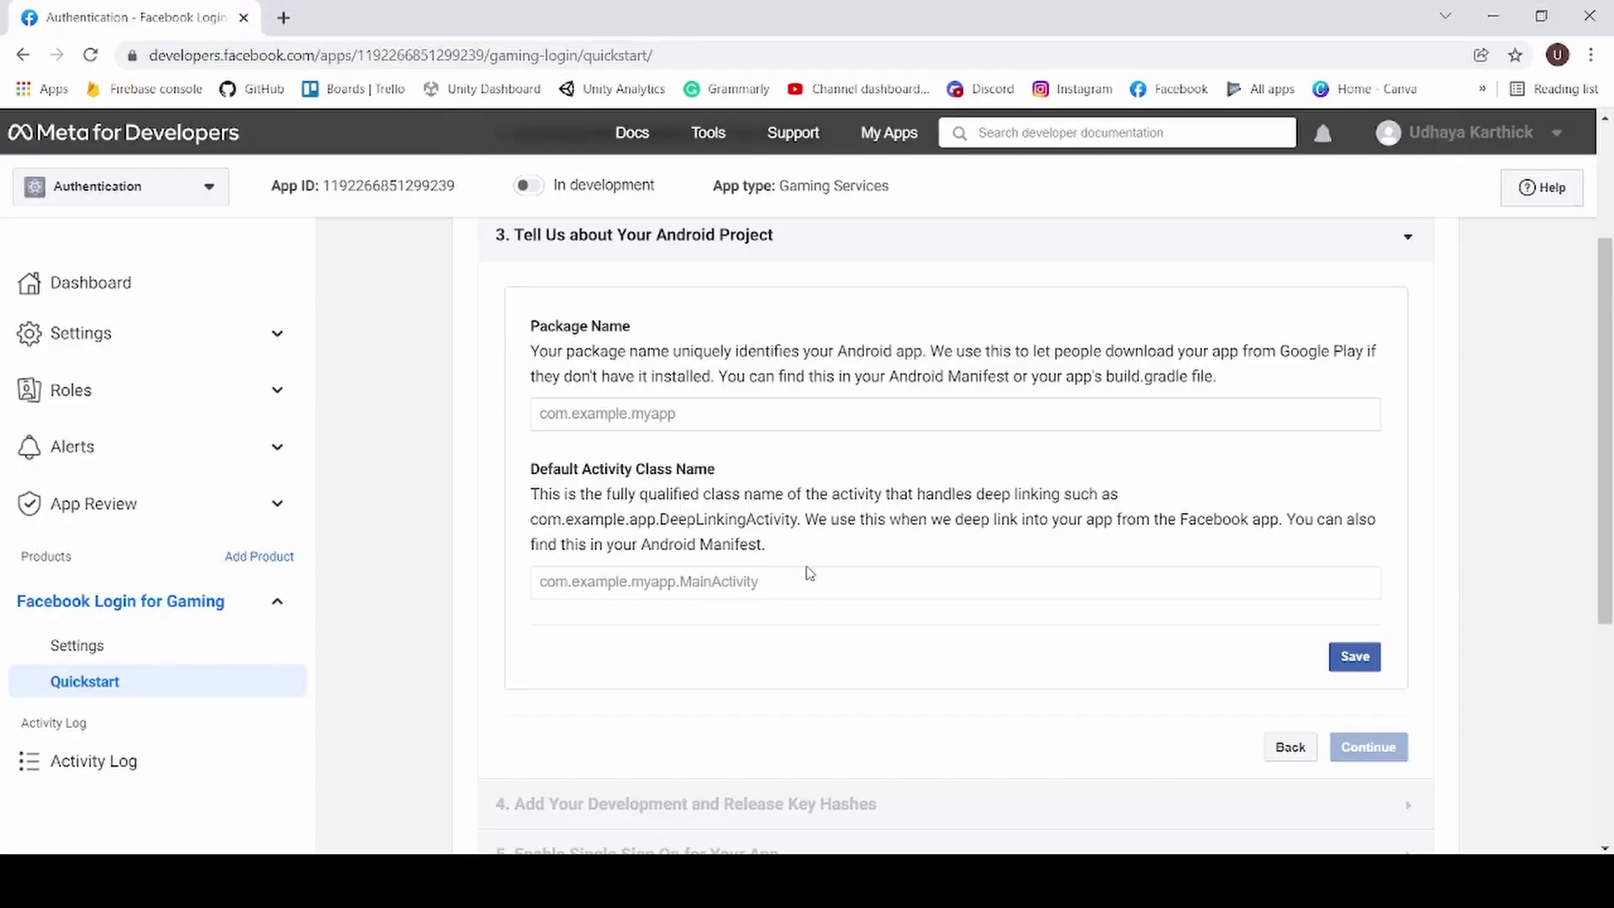
# - Save package name com.DefaultCompany.Authentication and activity class com.facebook.unity.FBUnityDeepLinkingActivity
pyautogui.click(593, 401)
pyautogui.click(670, 563)
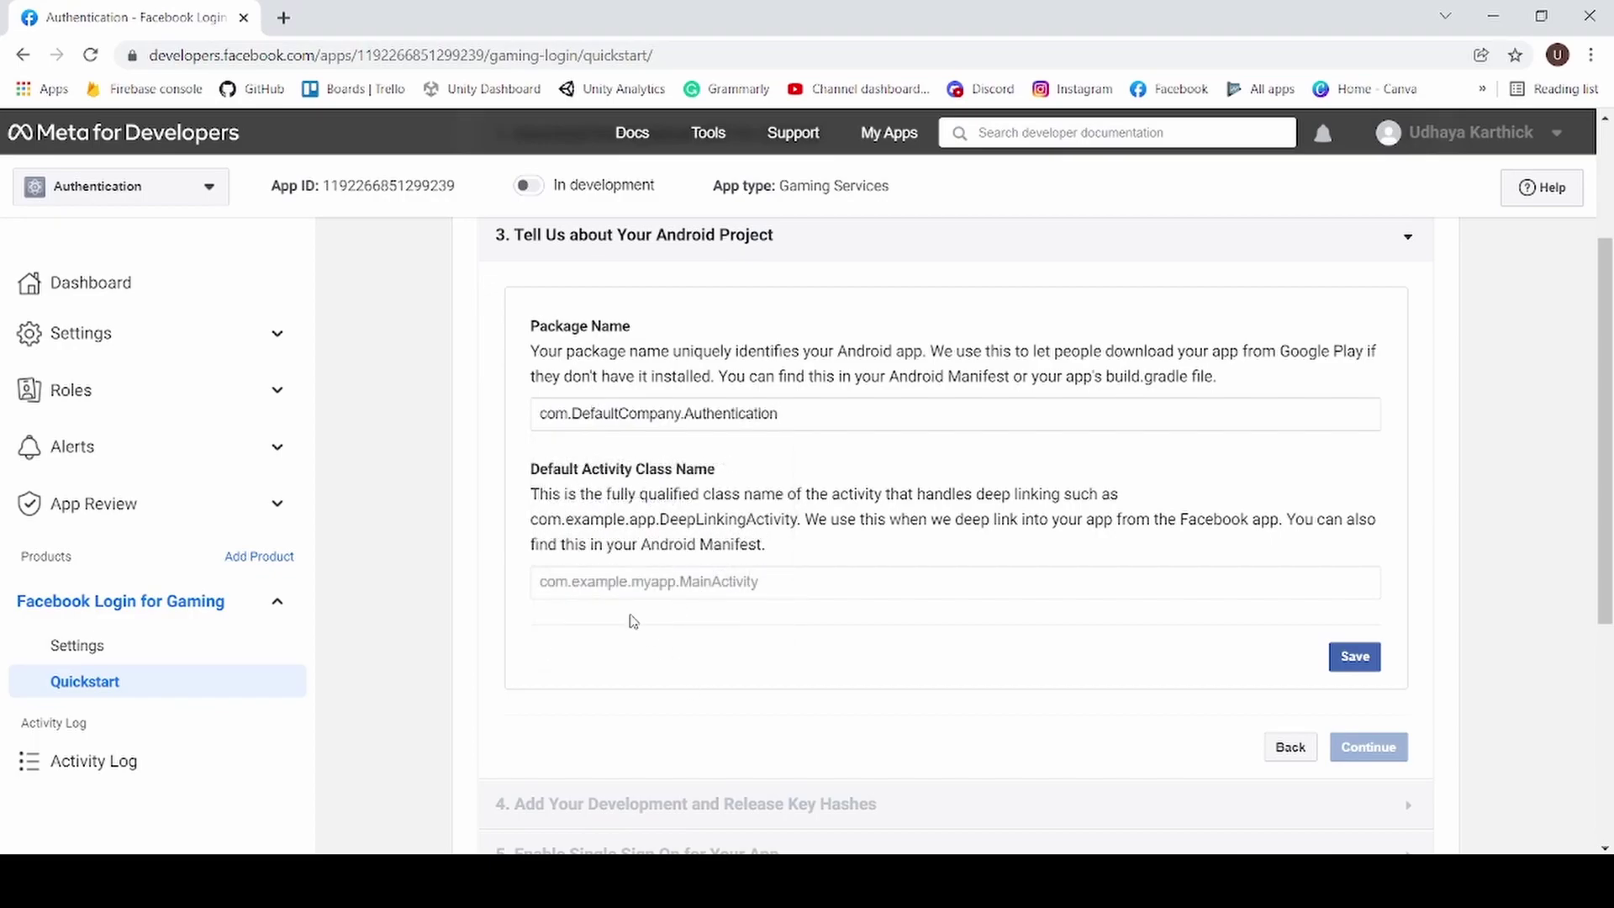
pyautogui.click(629, 579)
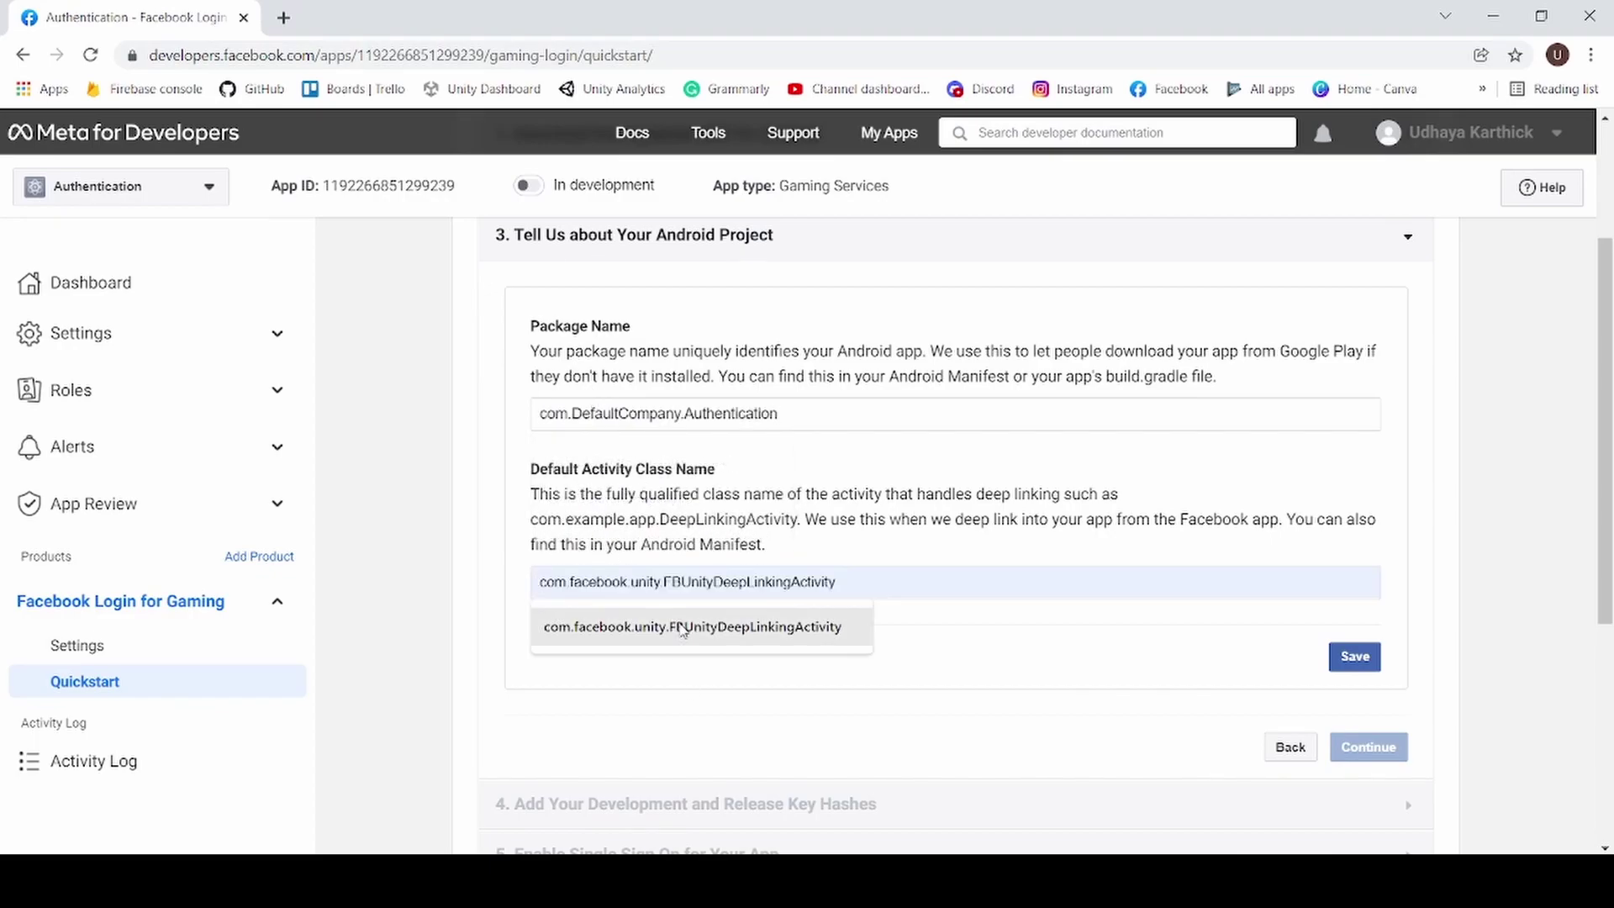
pyautogui.click(656, 627)
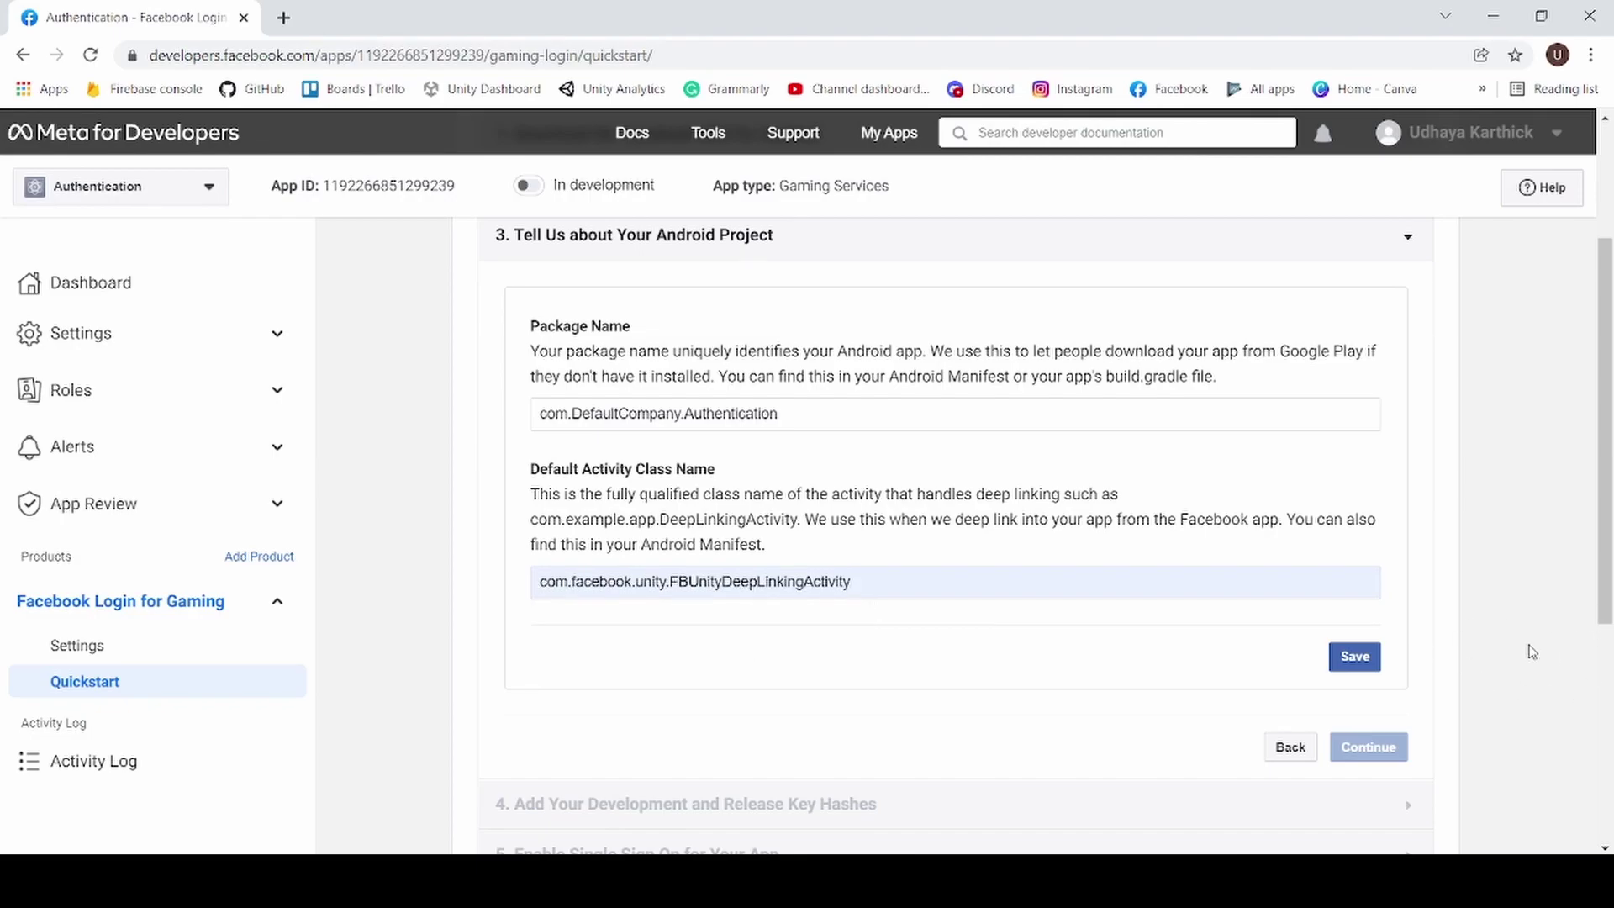
pyautogui.click(1357, 657)
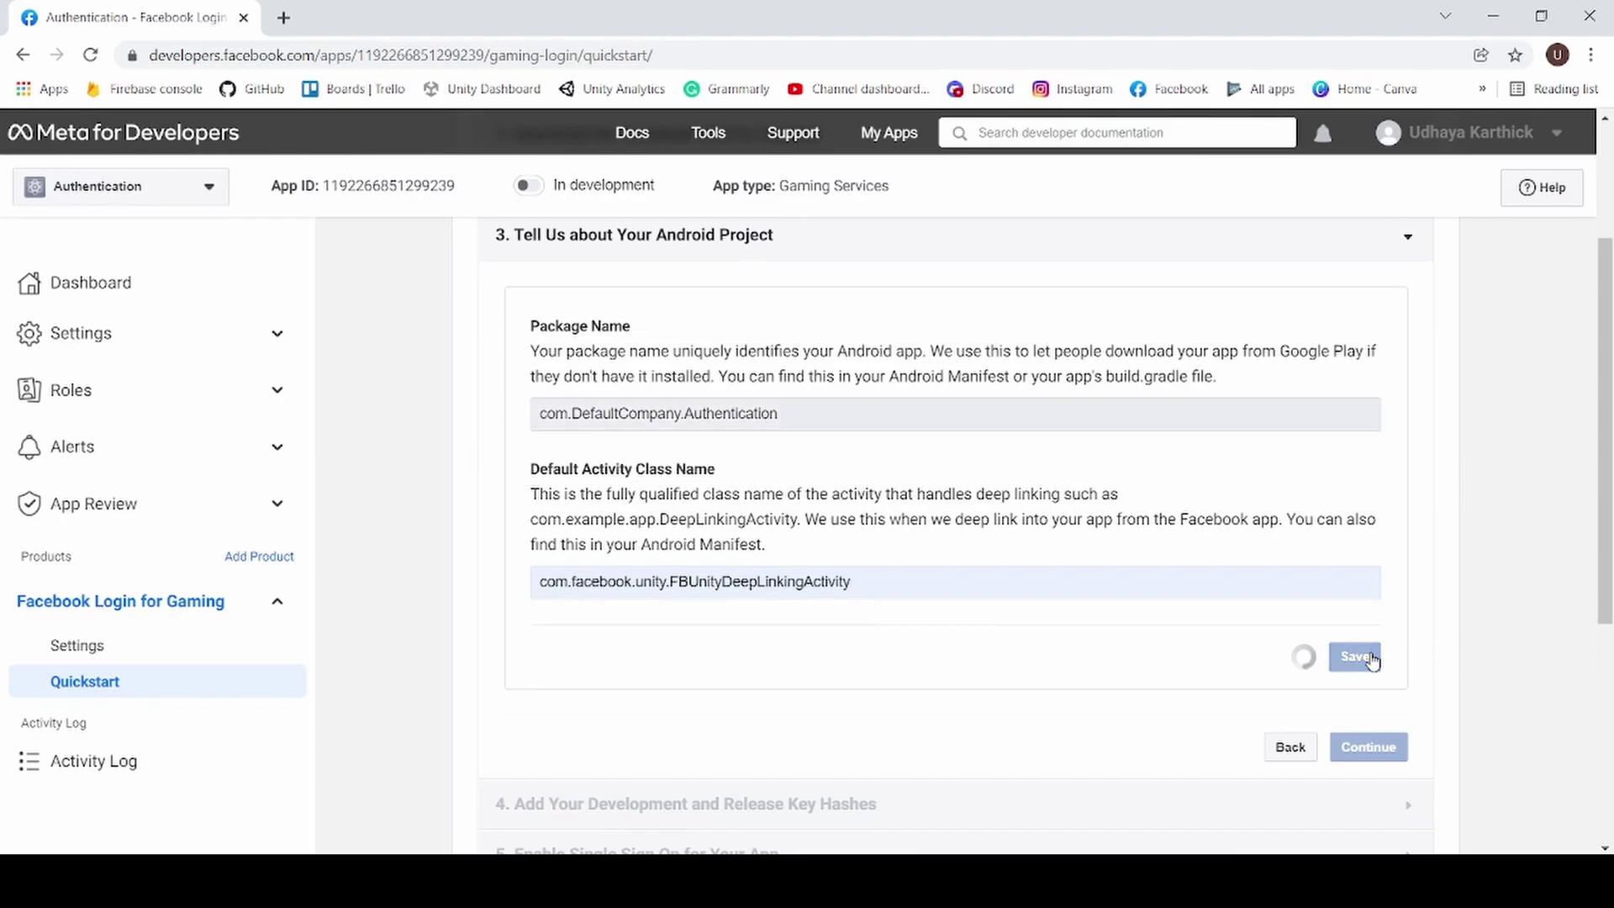
# - Continue to the key hash step and scroll to the Key Hashes field
pyautogui.click(1367, 744)
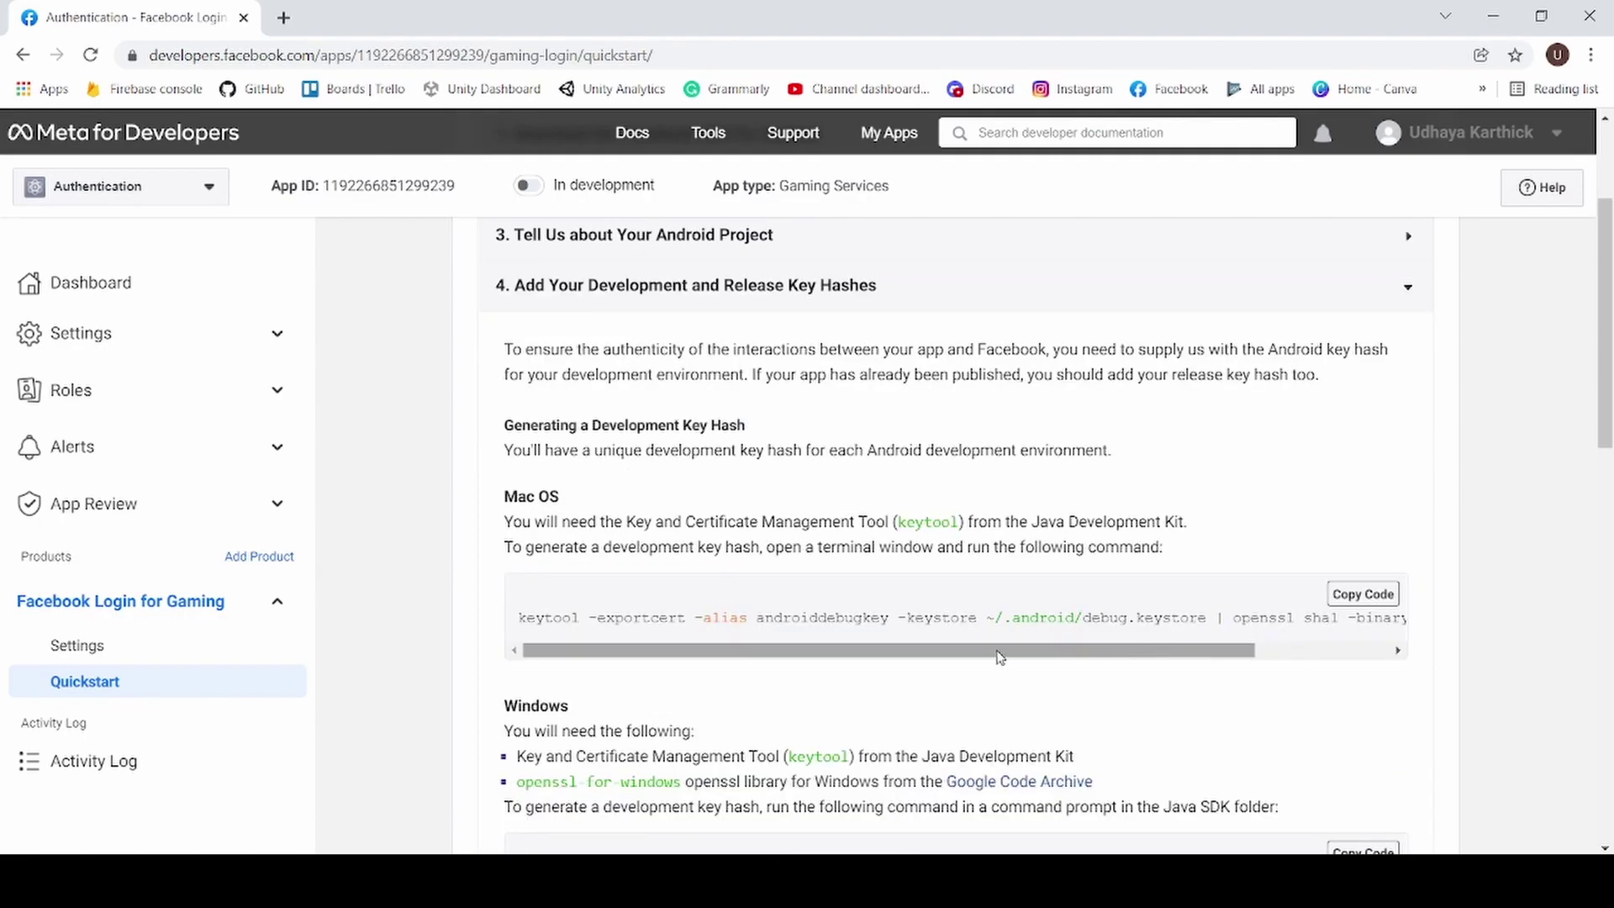
pyautogui.scroll(-3, 830, 619)
pyautogui.scroll(-8, 830, 620)
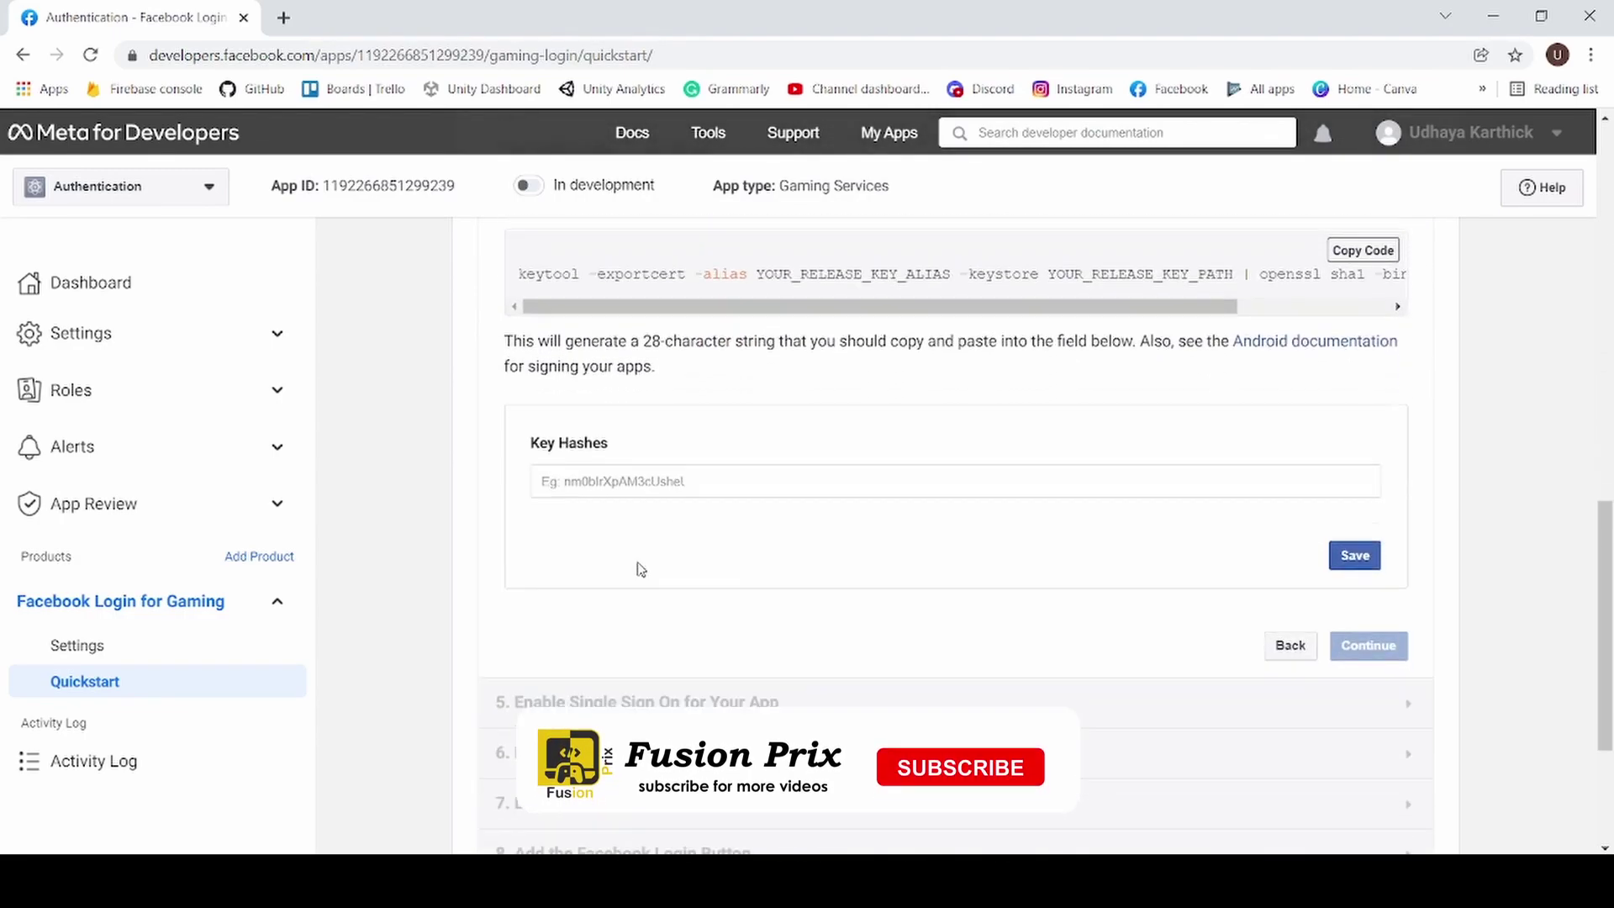
pyautogui.scroll(2, 549, 429)
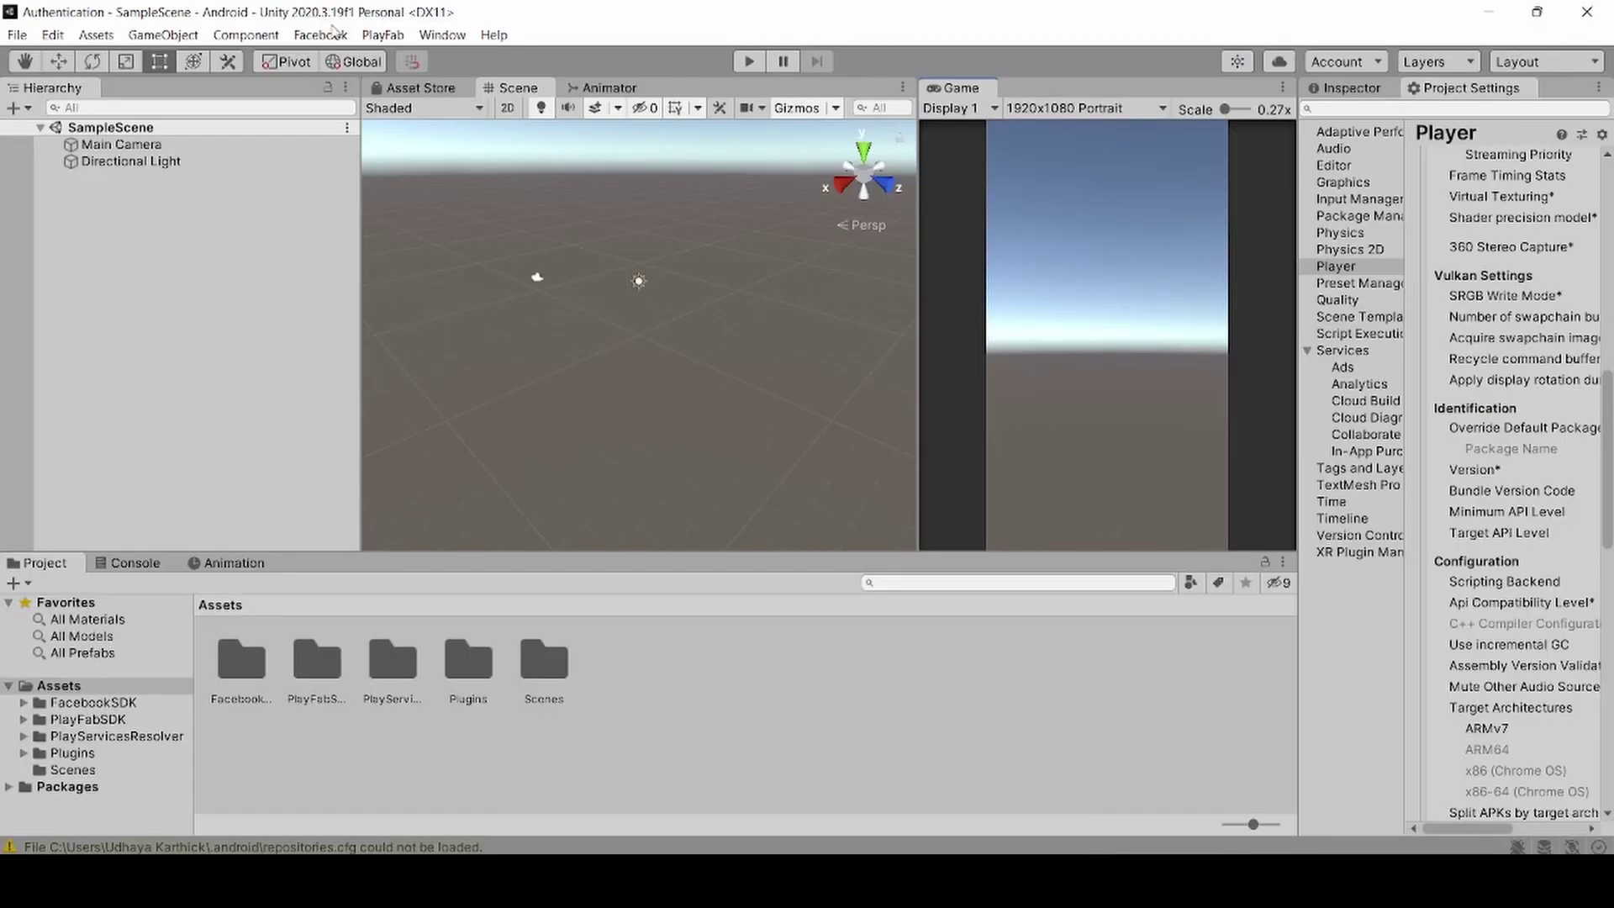
# - Open the Facebook SDK settings in Unity and select the Debug Android Key Hash
pyautogui.click(341, 38)
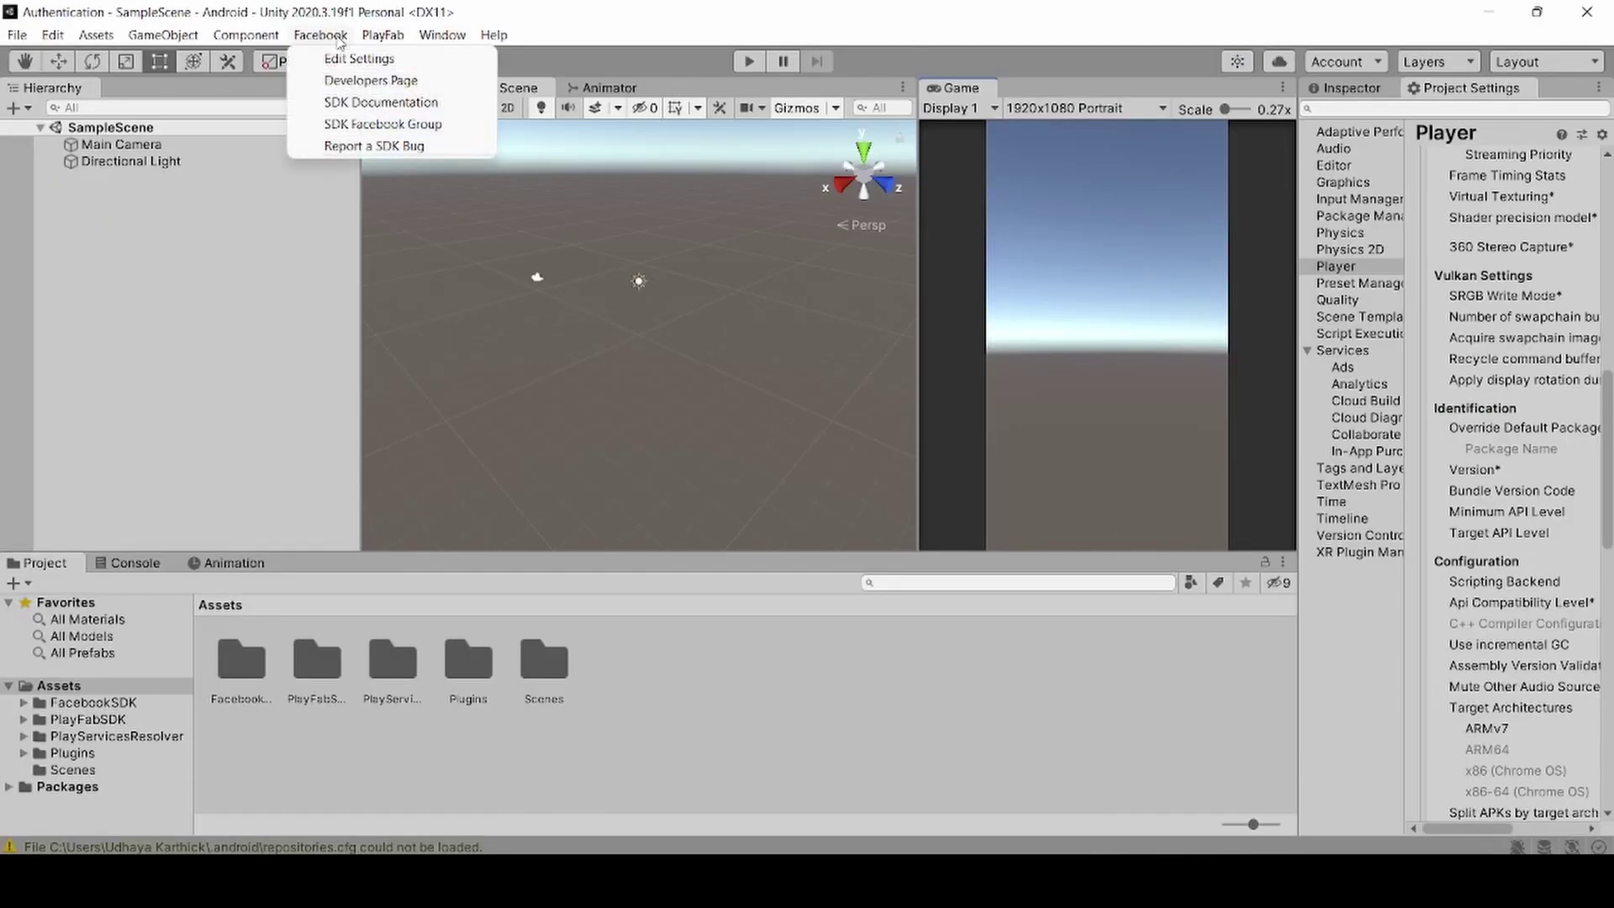
pyautogui.click(351, 59)
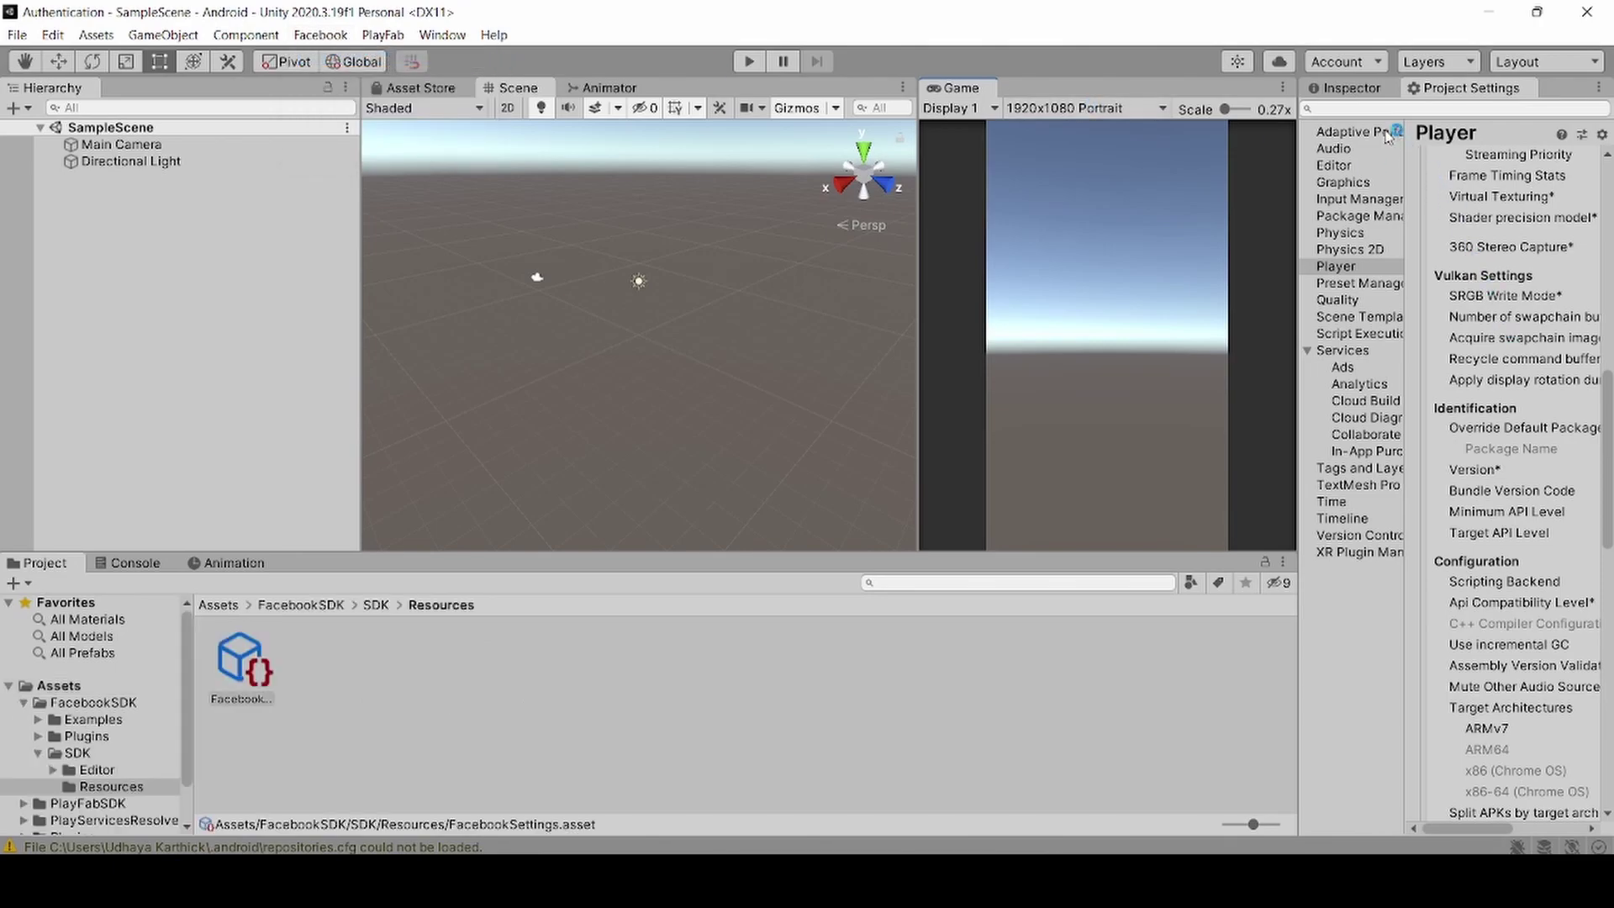
pyautogui.moveTo(1298, 376); pyautogui.dragTo(1084, 376)
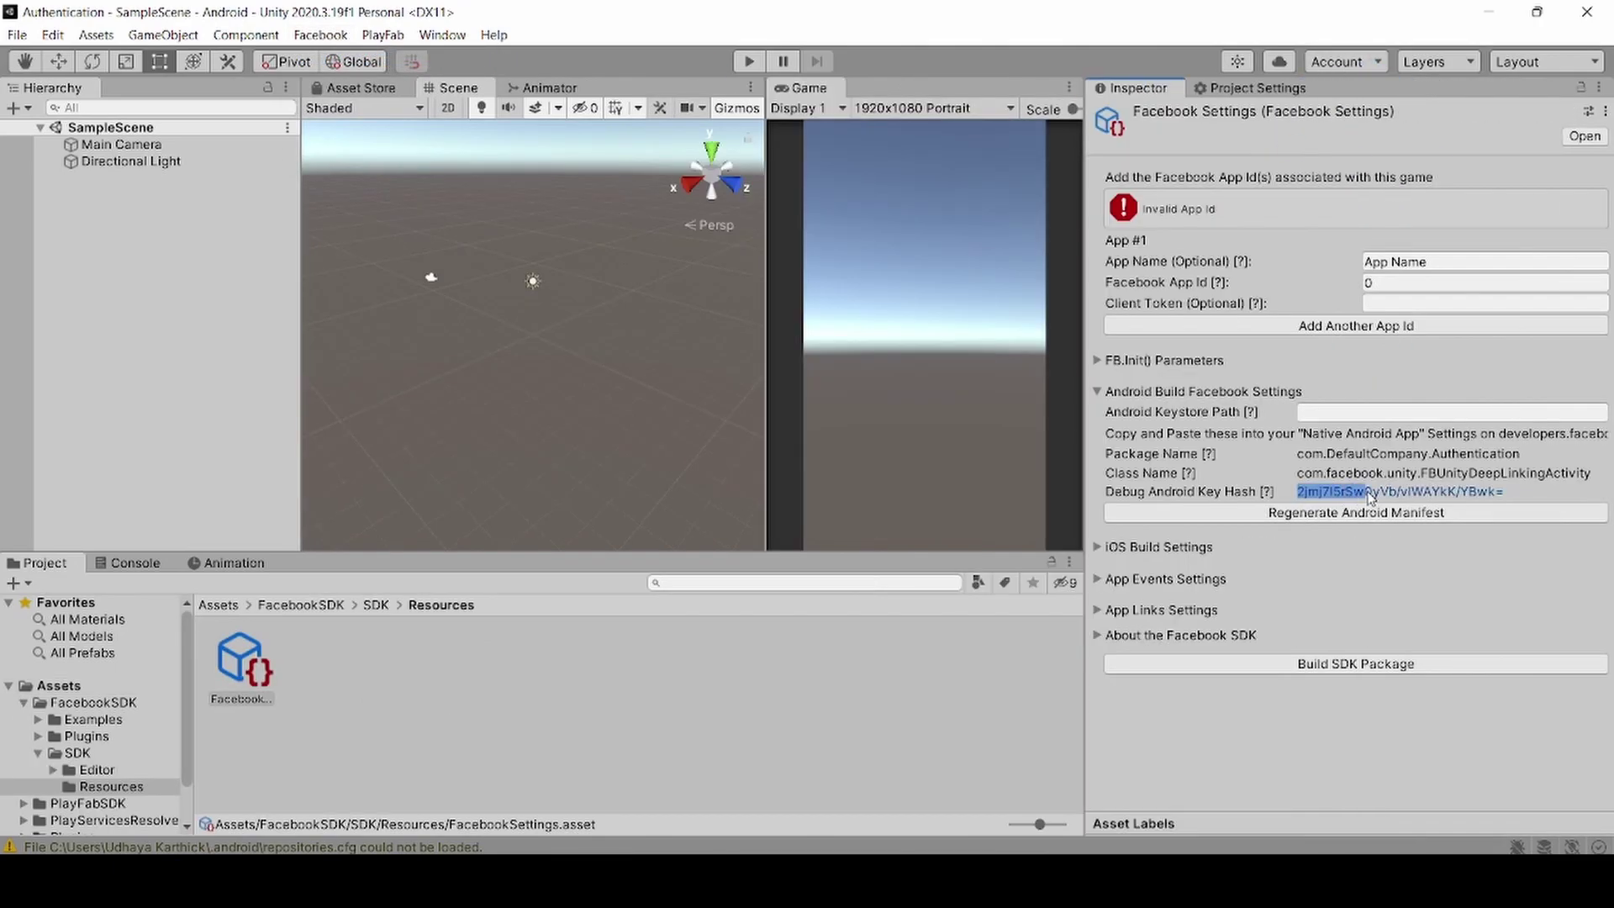
pyautogui.moveTo(1297, 492); pyautogui.dragTo(1498, 496)
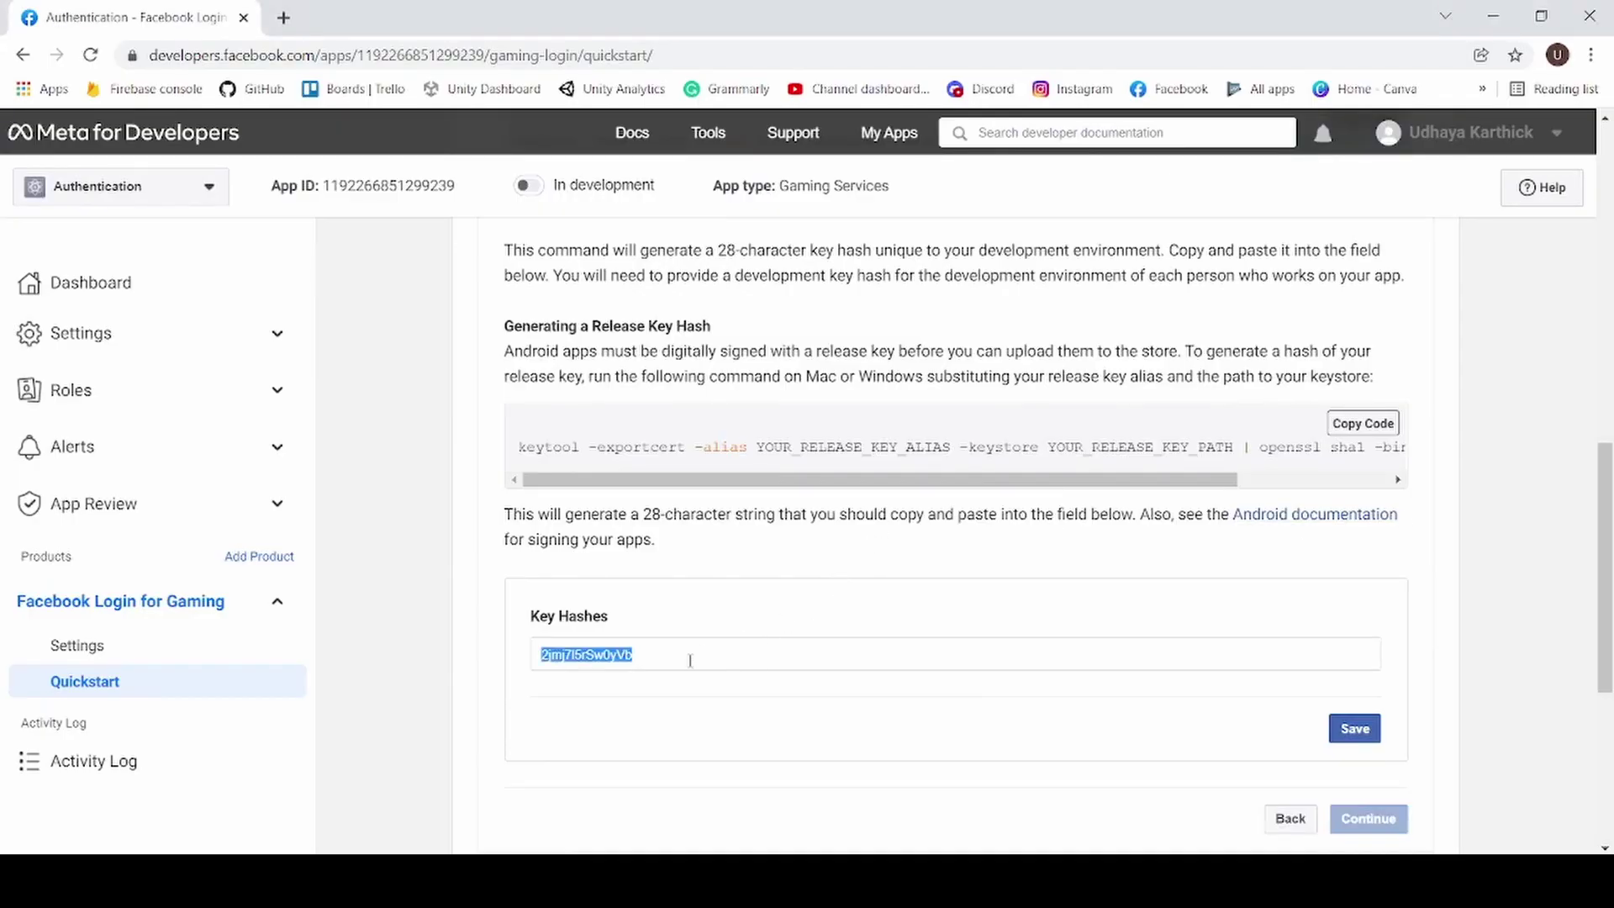
# - Paste the debug key hash into Key Hashes on the Facebook page and save
pyautogui.write('2jmj7l5rSw0yVb/vlWAYkK/YBwk=')
pyautogui.press('Return')
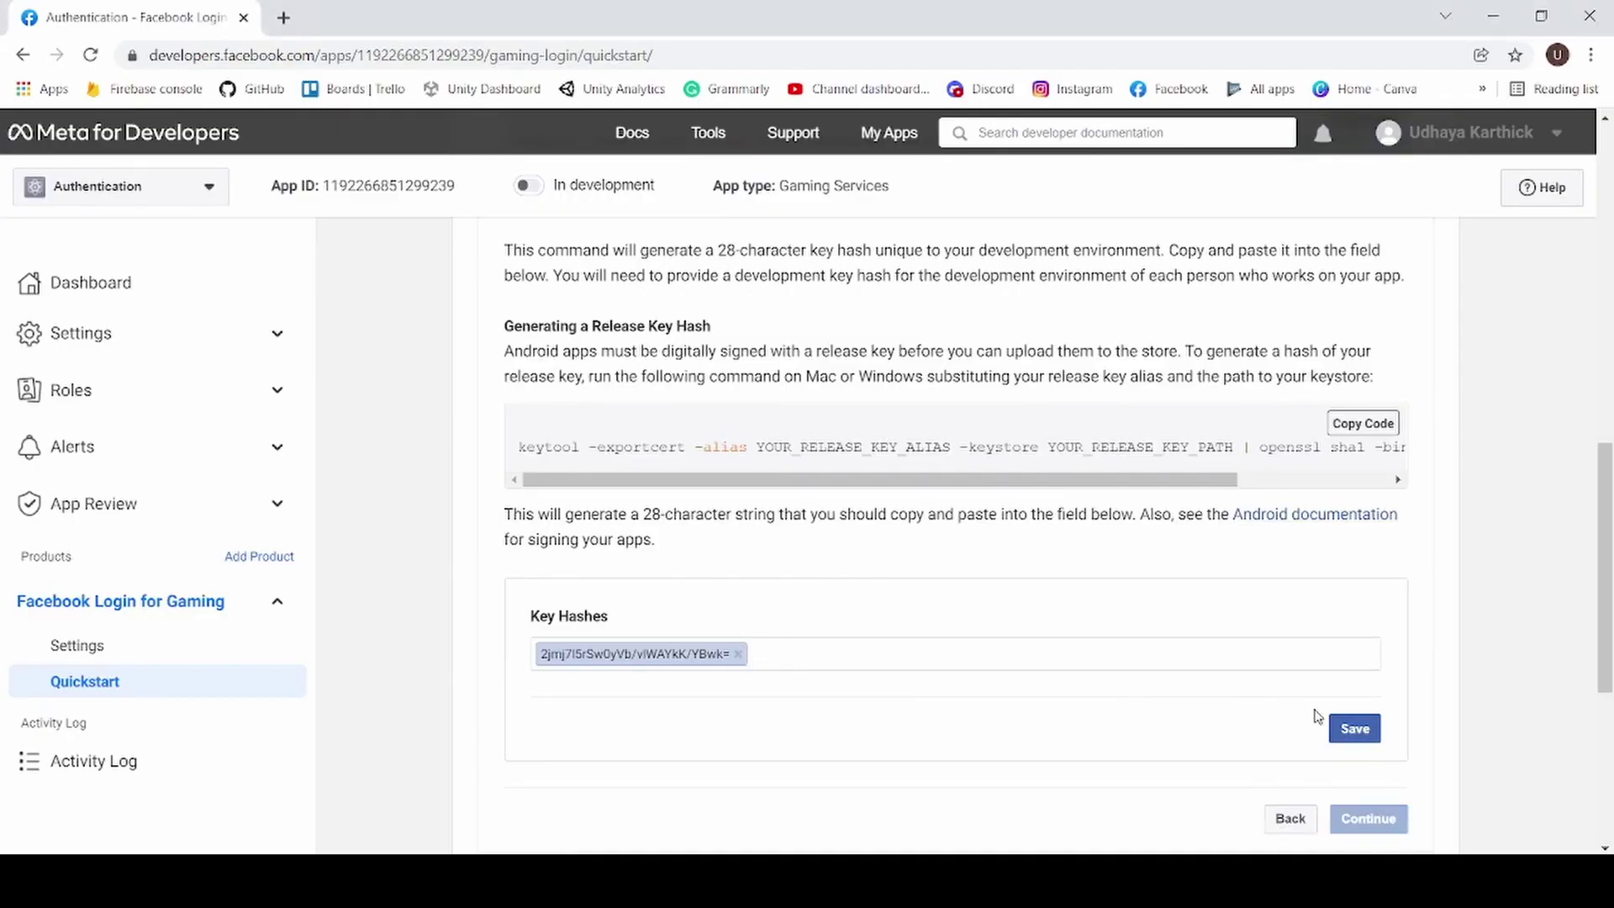
pyautogui.click(1351, 728)
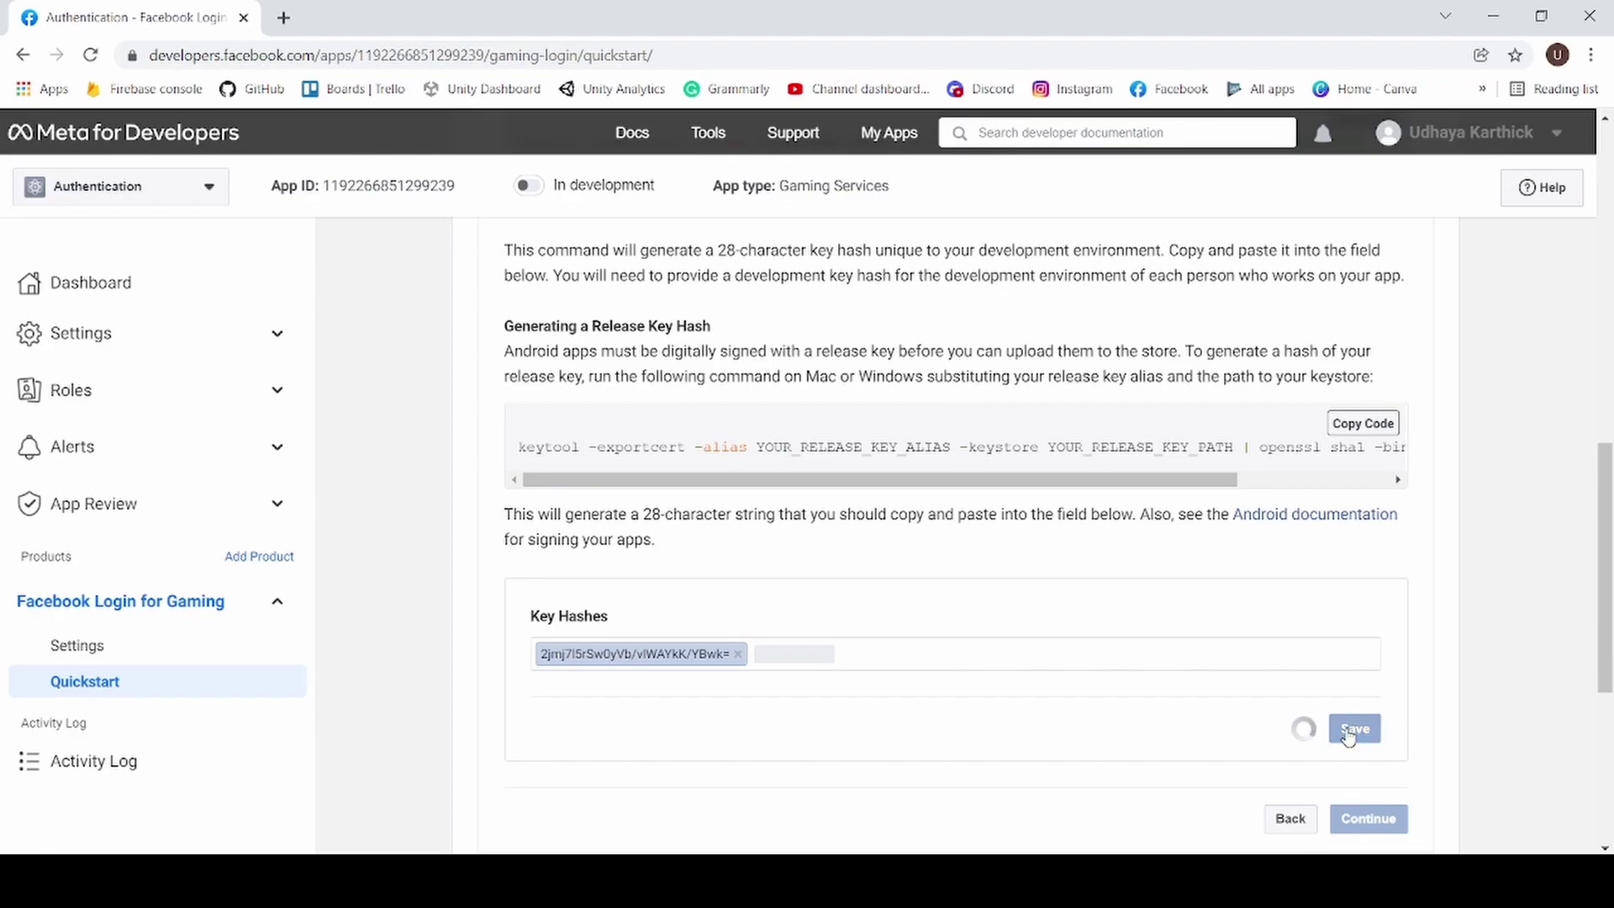